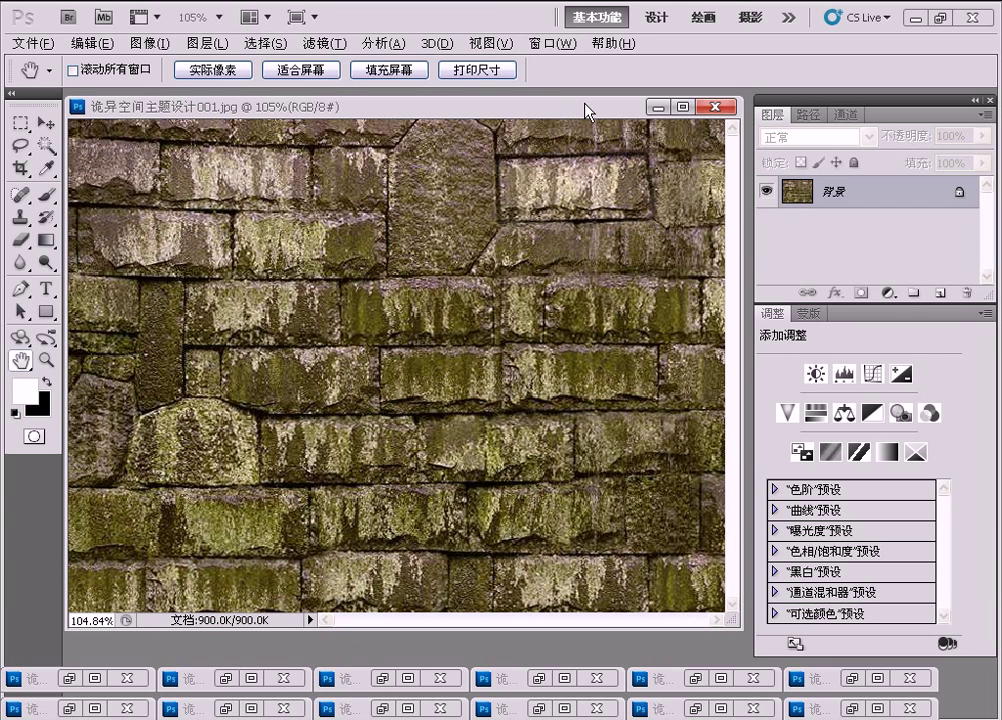
- Desaturate the mossy brick texture and apply Levels 98 / 1.05 / 236
key("ctrl+shift+u")
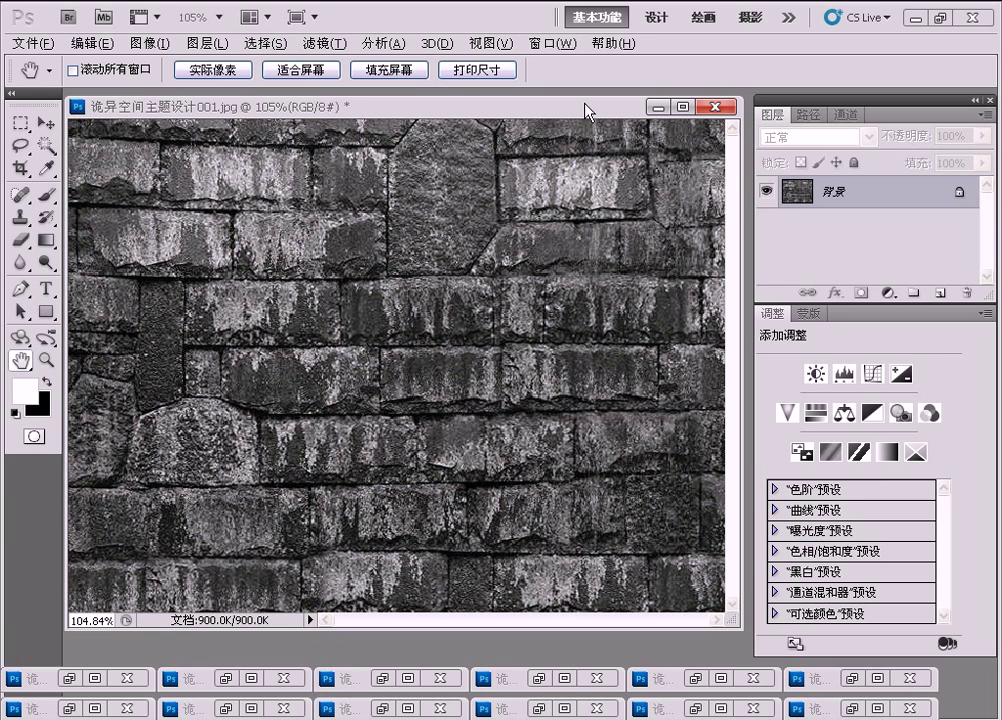
key("ctrl+l")
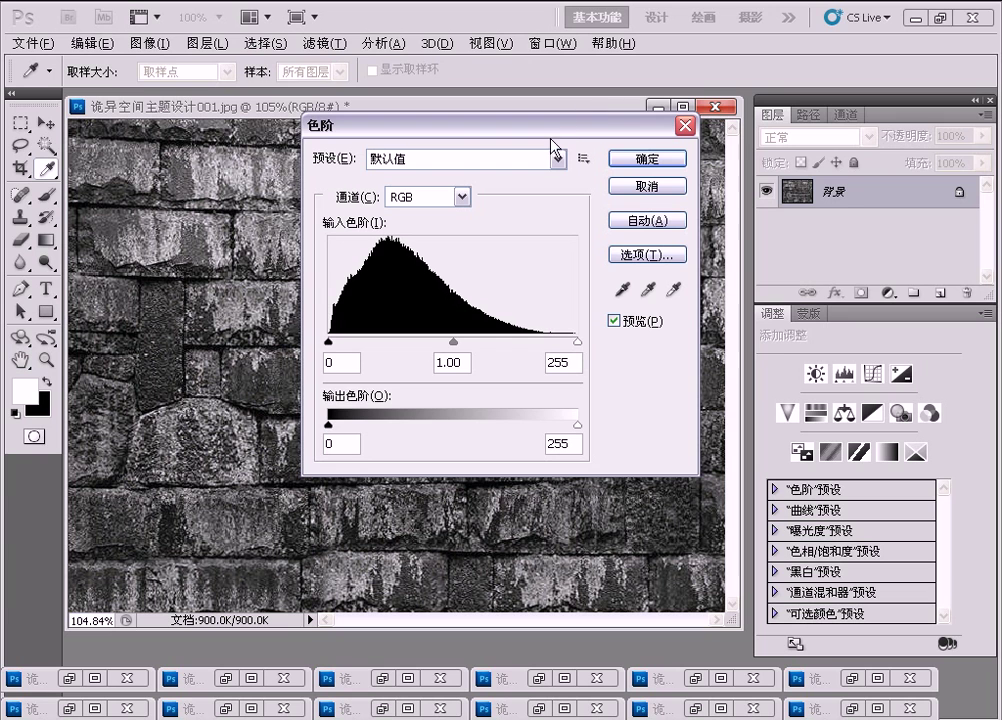
double_click(343, 362)
type("98")
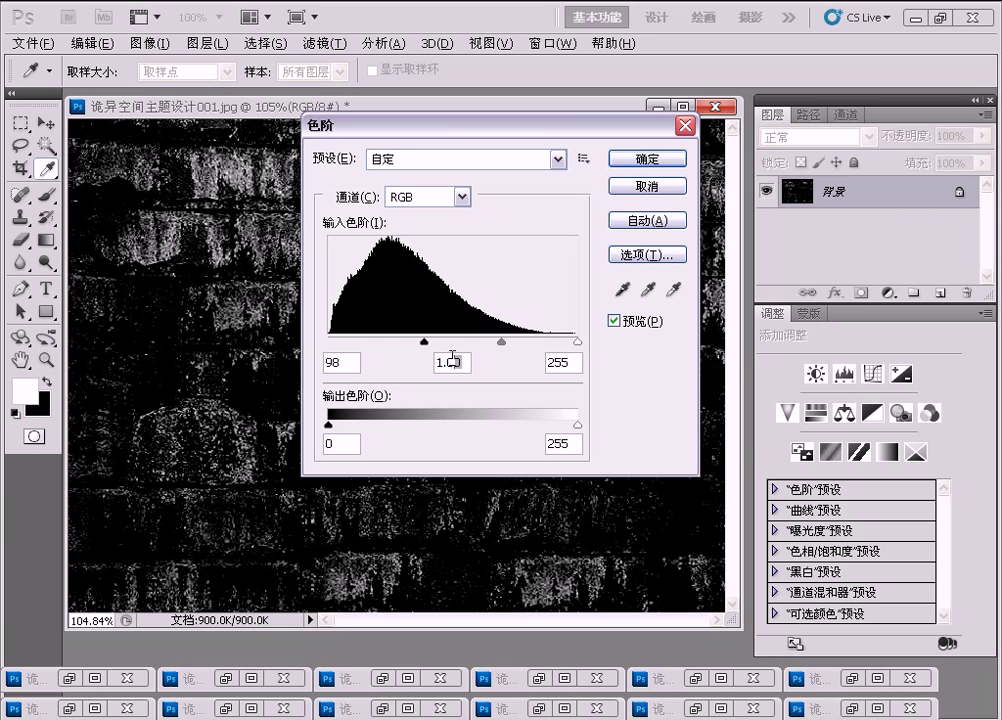
double_click(453, 362)
type("1.05")
double_click(566, 362)
type("236")
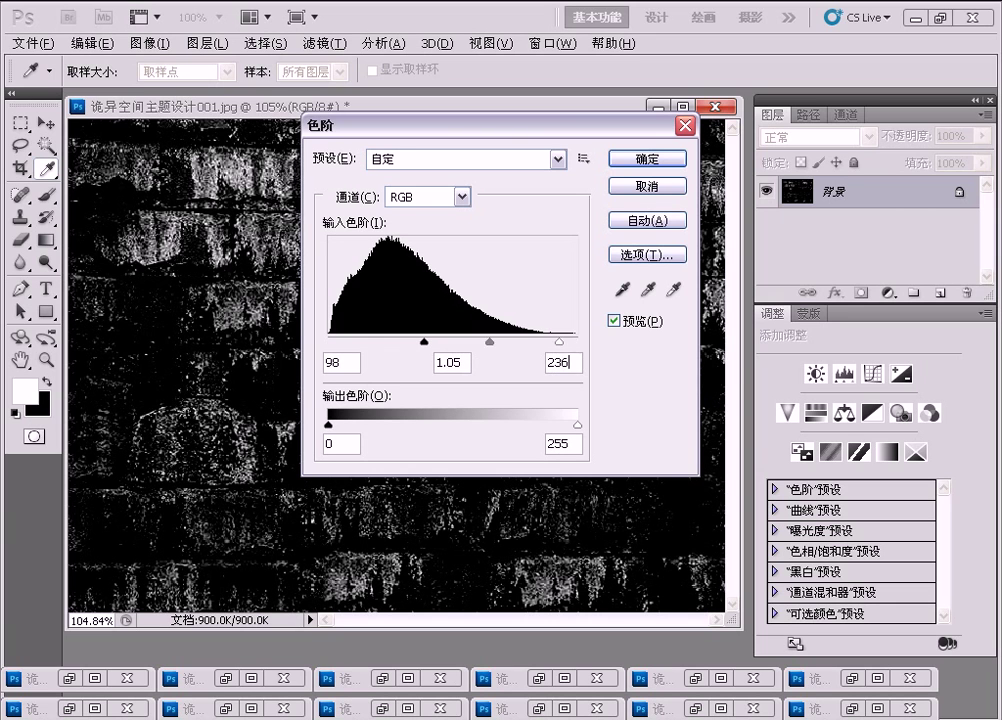
left_click(672, 162)
key("ctrl+Tab")
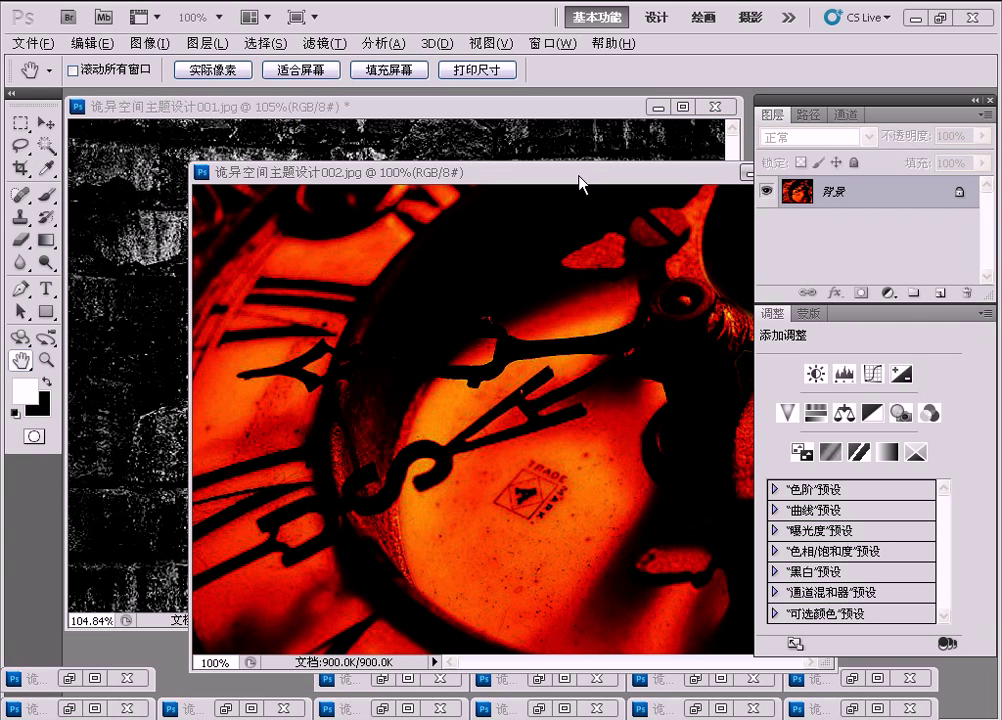
- Copy the orange clock photo into the brick document so it covers the whole canvas
left_click(44, 123)
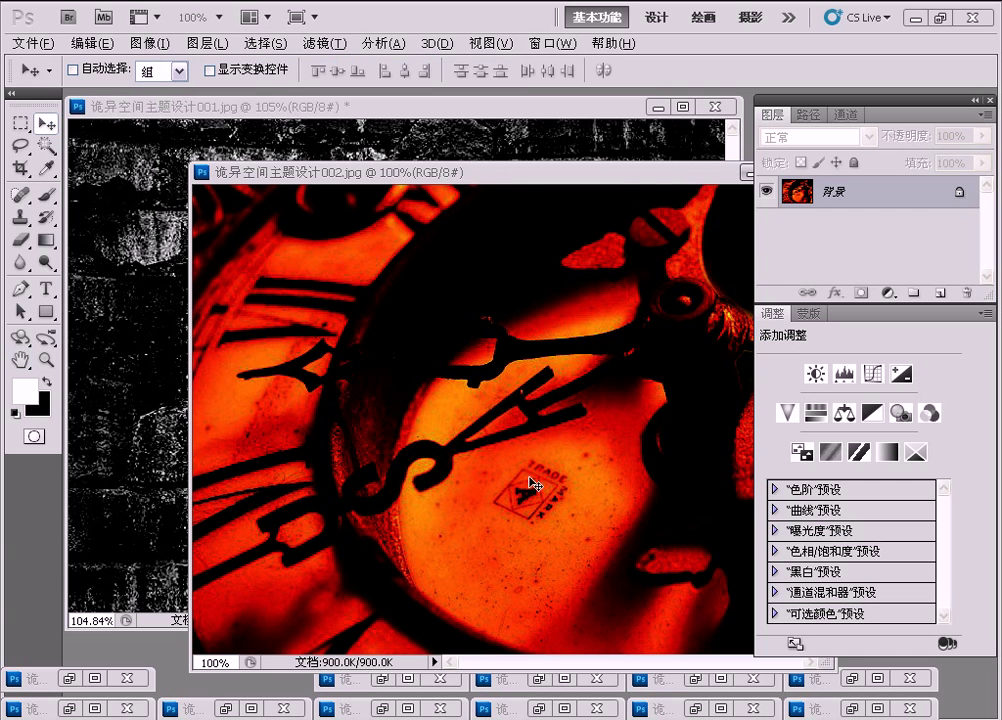
left_click_drag(534, 484, 160, 428)
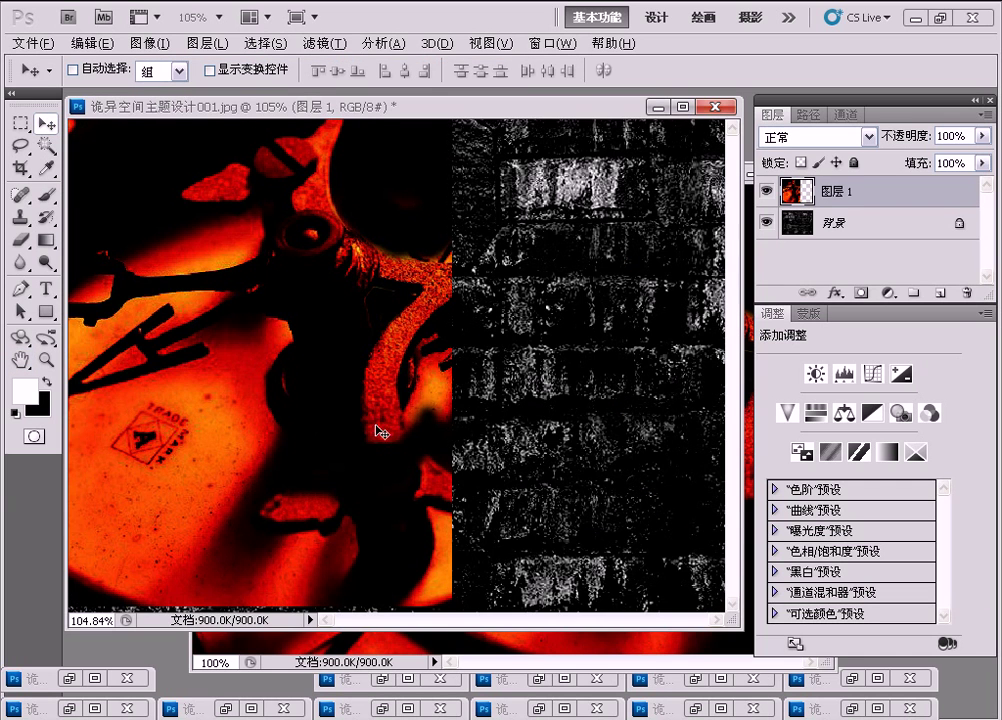
left_click_drag(75, 440, 352, 446)
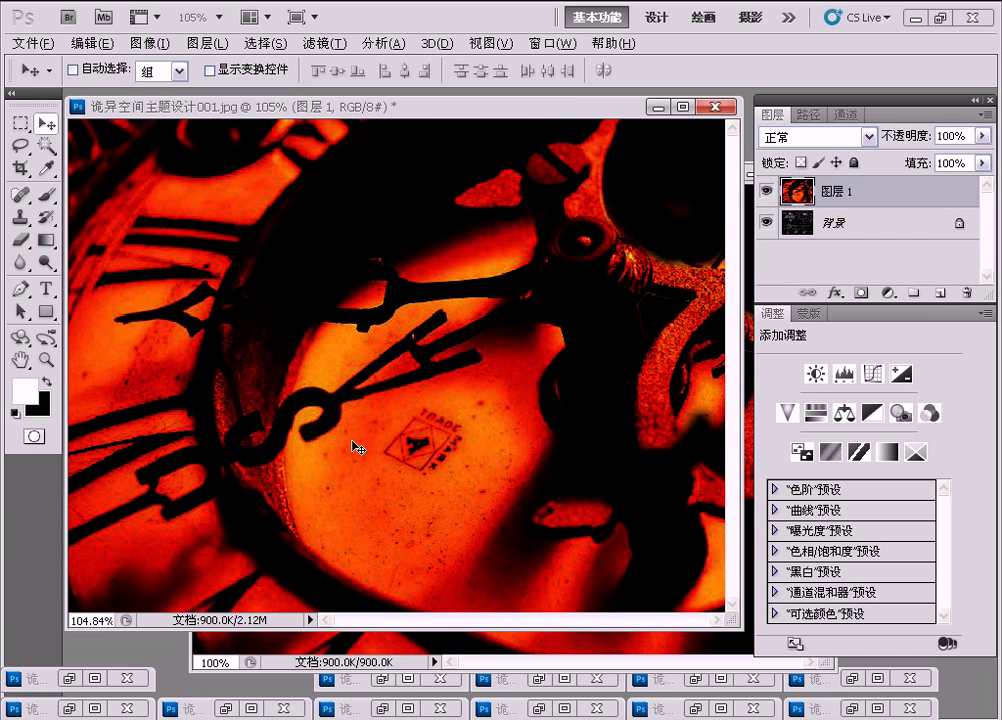
key("ctrl+Tab")
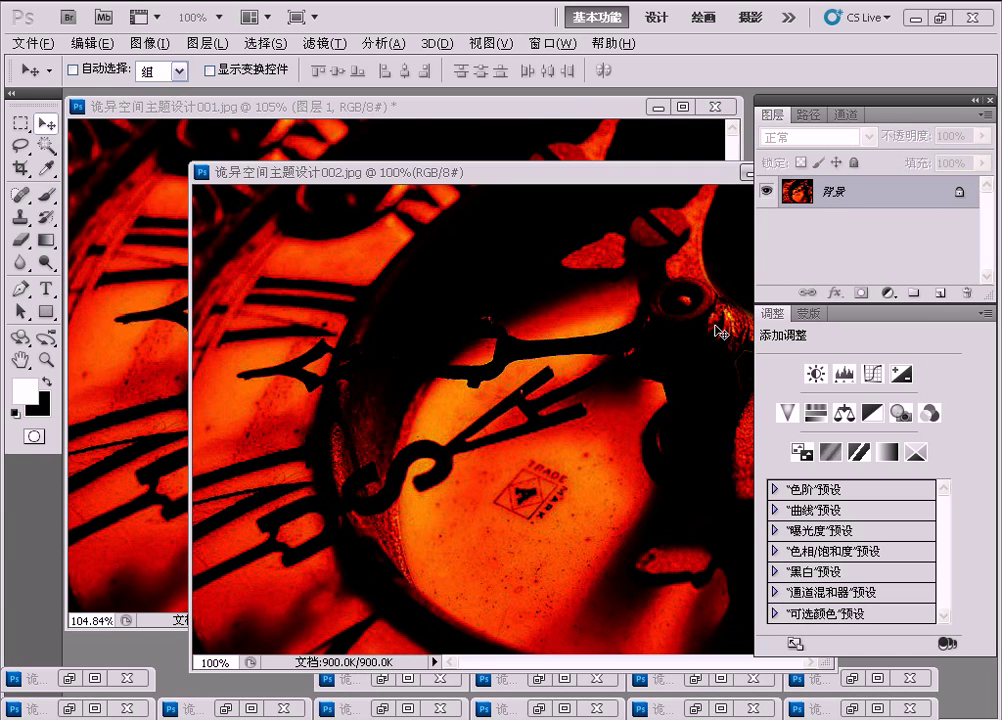
left_click(746, 174)
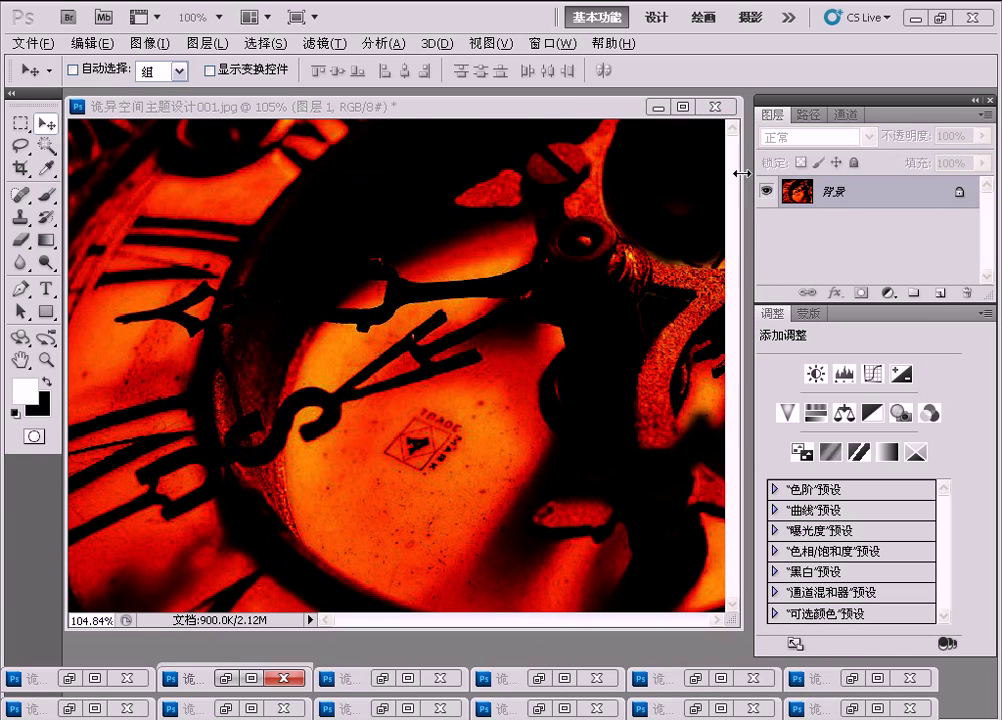
- Add a layer mask to the clock layer and set up a larger brush at 80% opacity
left_click(862, 296)
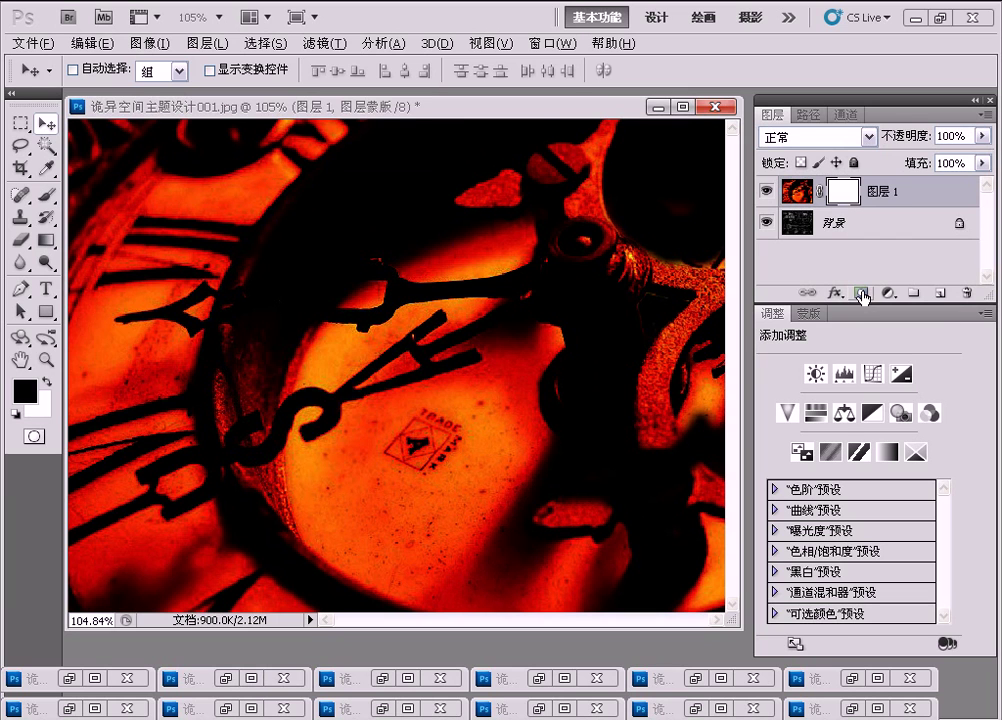
left_click(50, 202)
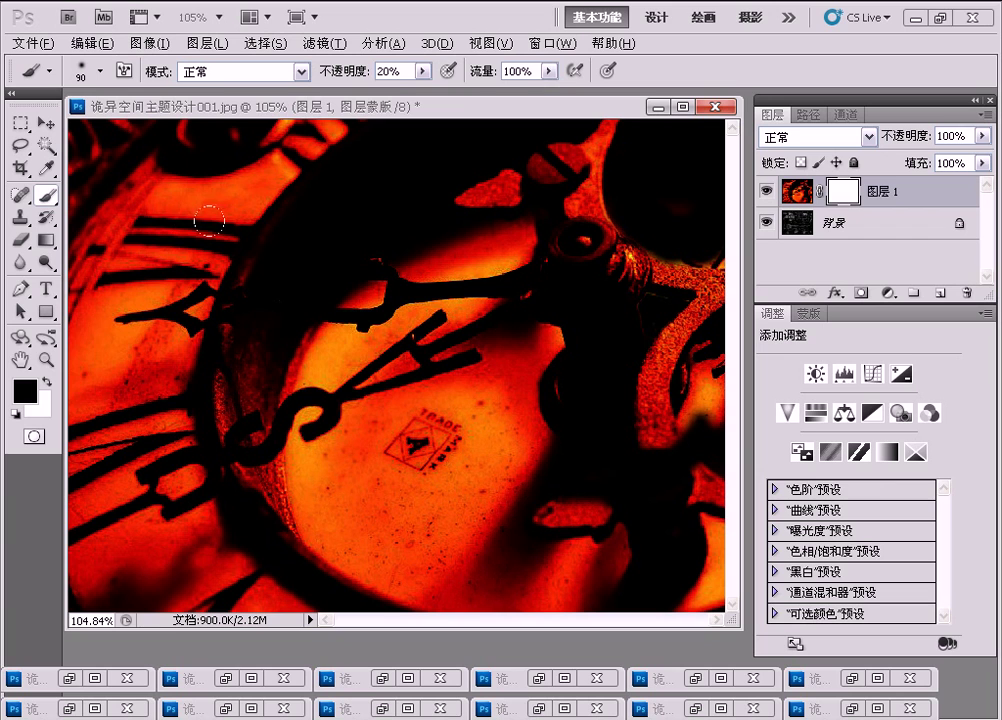
left_click(385, 71)
type("80")
key("bracketright")
key("bracketright")
key("bracketright")
- Paint the mask black to reveal brick along the clock's top, left and bottom edges
left_click_drag(140, 170, 145, 420)
left_click_drag(140, 110, 105, 440)
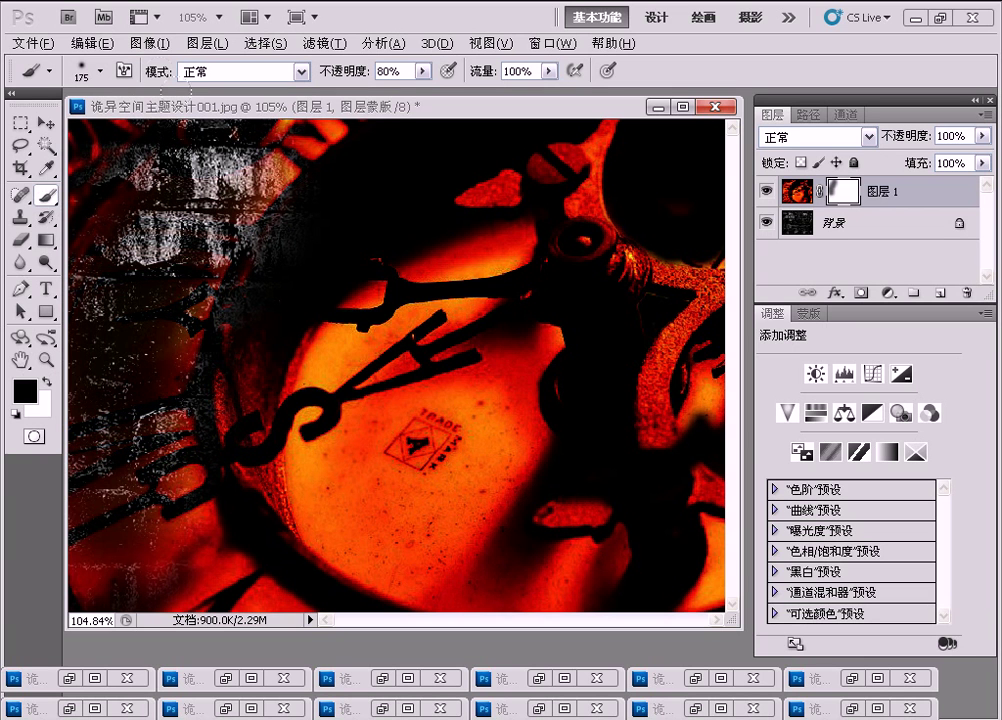
mouse_move(100, 300)
left_mouse_down()
mouse_move(120, 440)
mouse_move(420, 440)
mouse_move(440, 460)
left_mouse_up()
left_click_drag(521, 460, 560, 440)
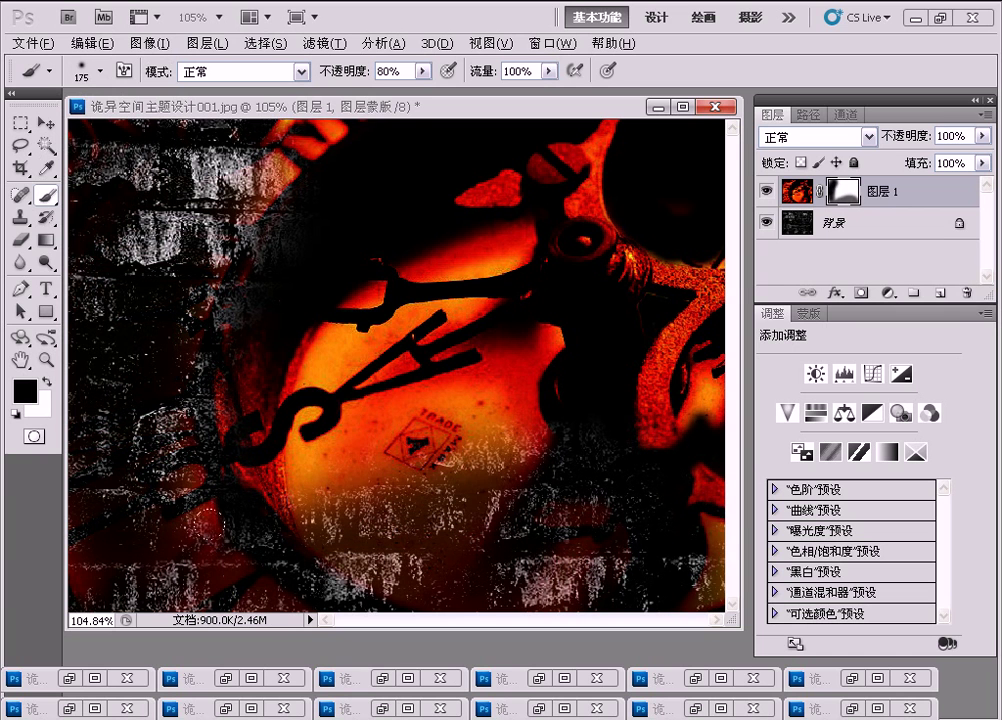
left_click_drag(400, 470, 125, 527)
mouse_move(180, 360)
left_mouse_down()
mouse_move(290, 140)
mouse_move(470, 145)
left_mouse_up()
left_click_drag(330, 350, 250, 280)
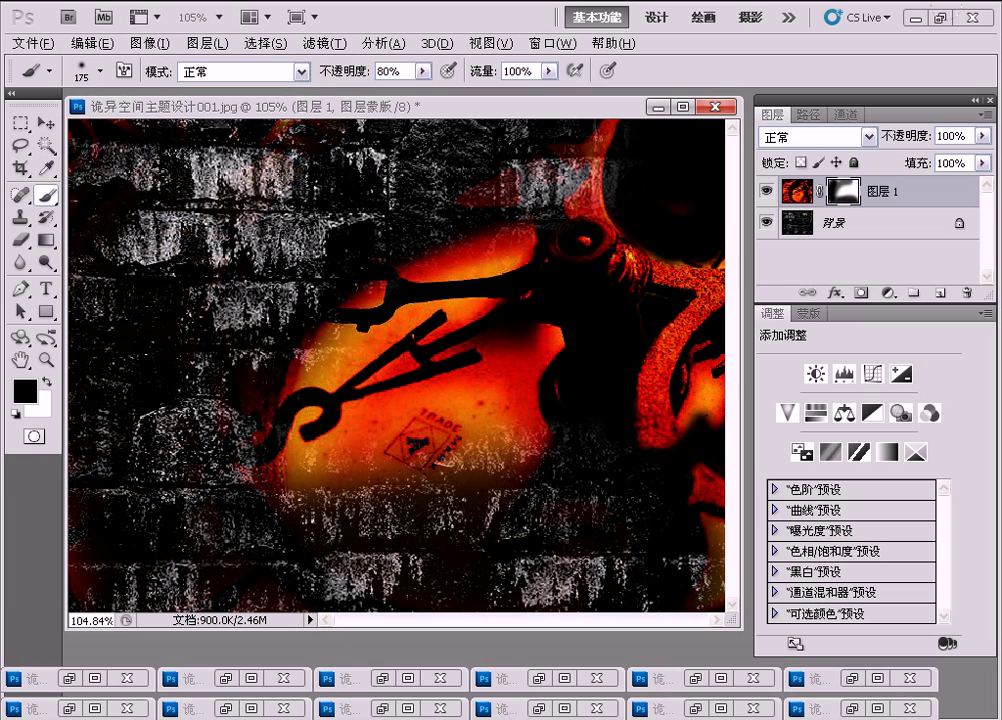
key("bracketleft")
key("bracketleft")
key("bracketleft")
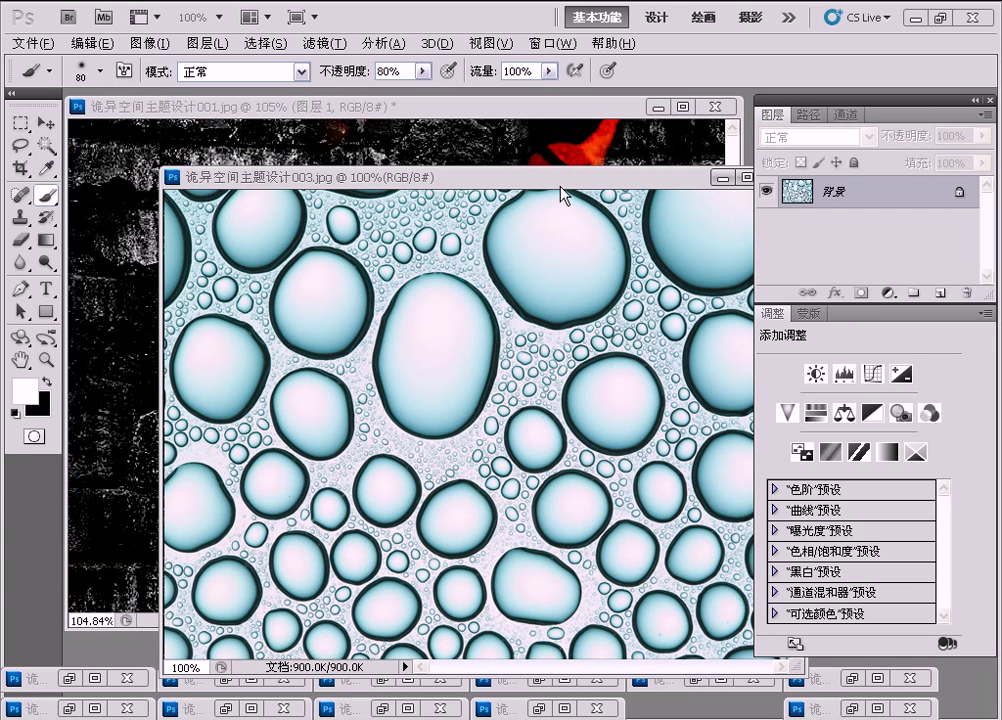
- Copy the water-droplet photo into the composite and set its blend mode to Overlay
left_click(45, 122)
left_click_drag(437, 405, 135, 390)
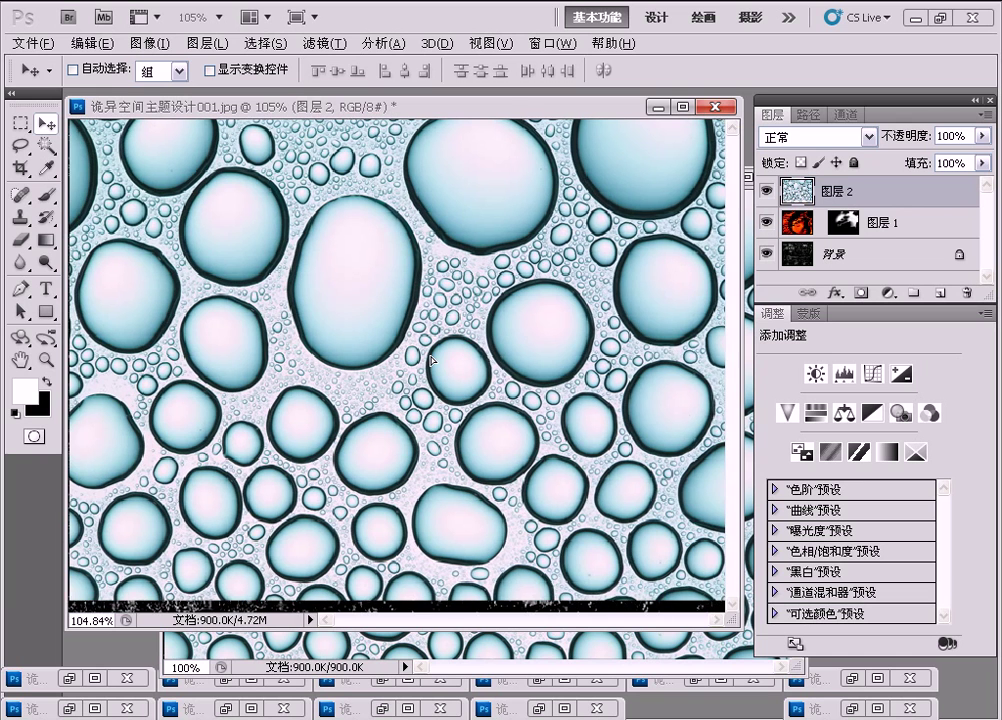
left_click_drag(430, 356, 437, 365)
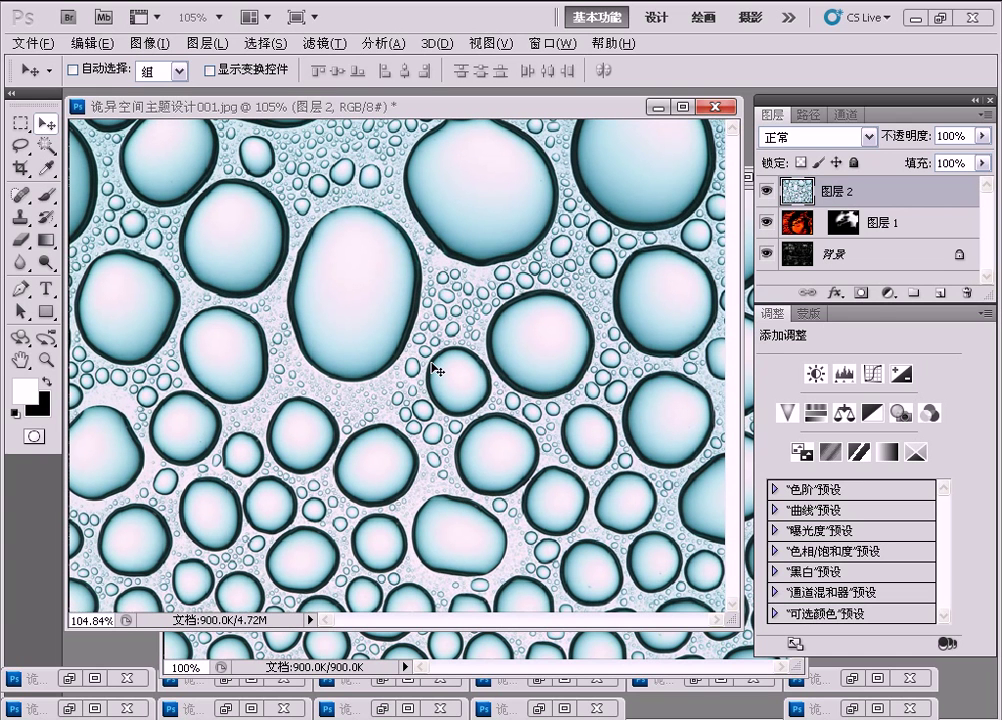
left_click(868, 136)
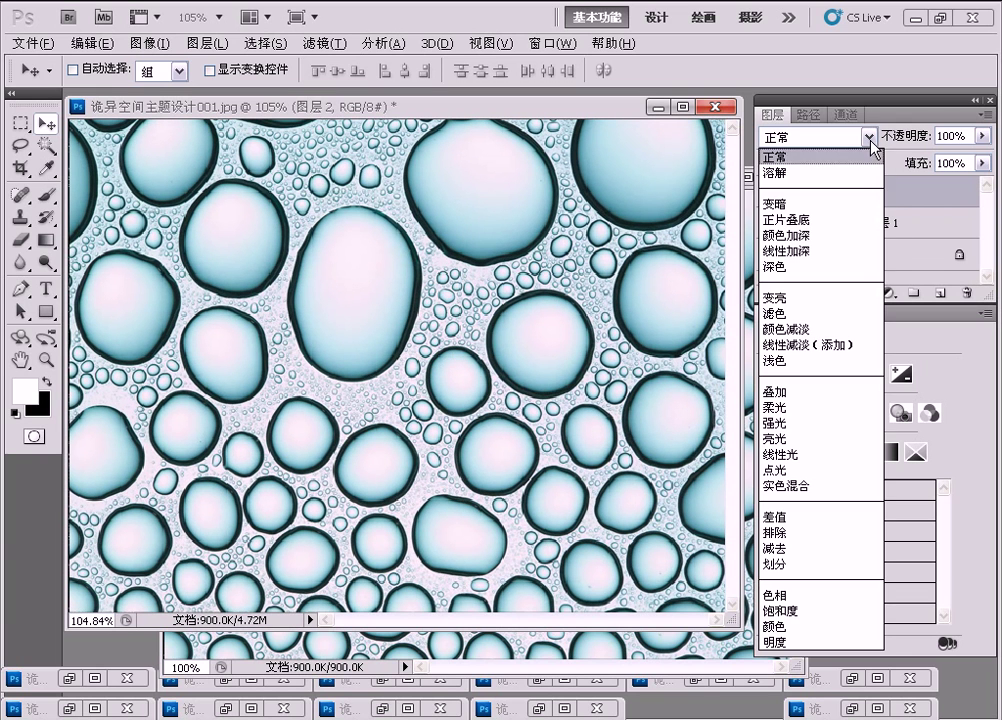
left_click(808, 393)
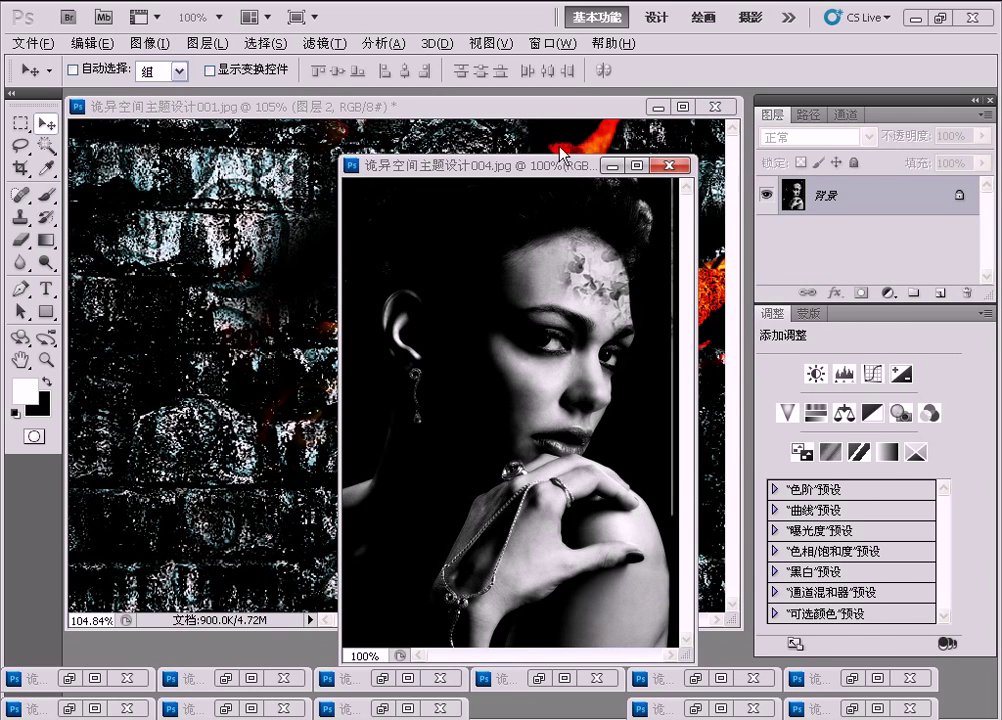
- Copy the black-and-white portrait into the composite with a layer mask and black brush
mouse_move(455, 398)
left_mouse_down()
mouse_move(236, 344)
mouse_move(274, 375)
left_mouse_up()
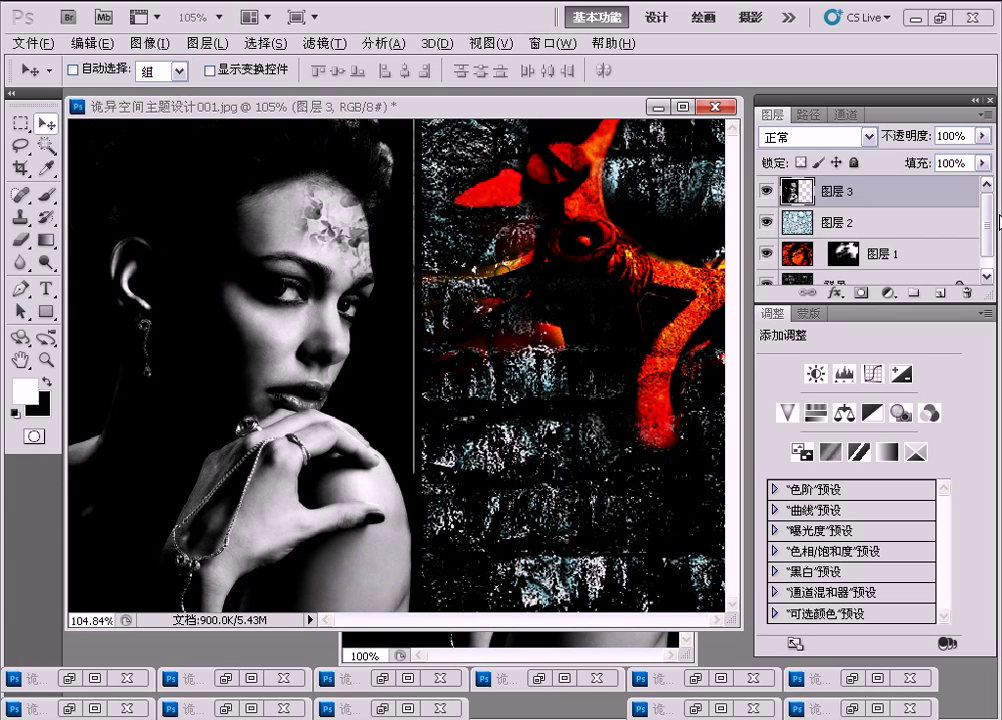
left_click(862, 298)
key("x")
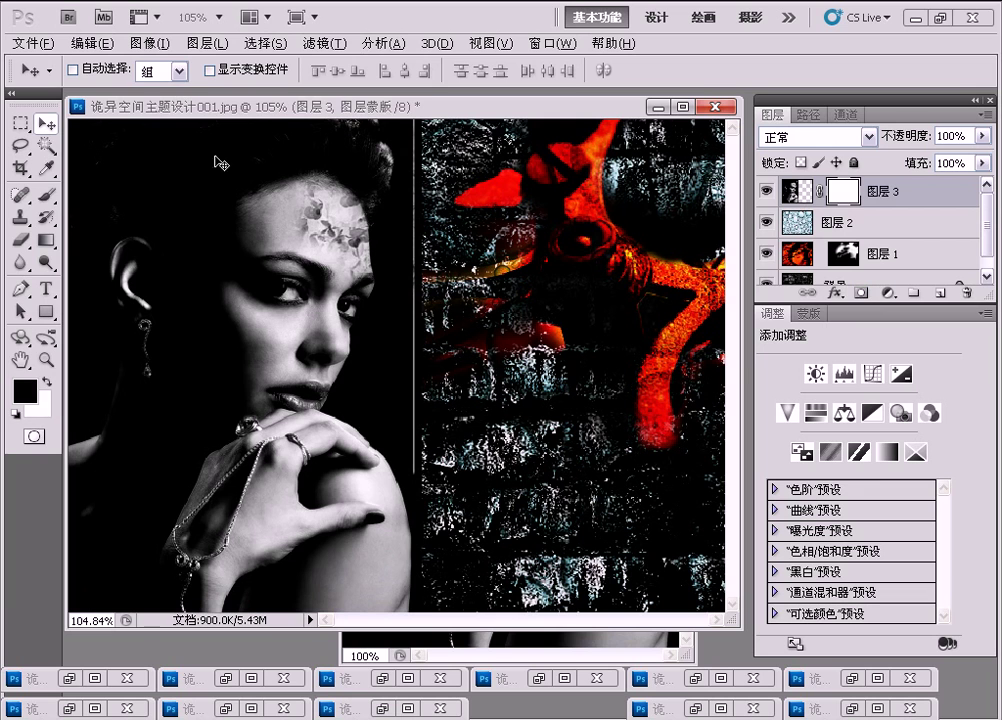
left_click(45, 197)
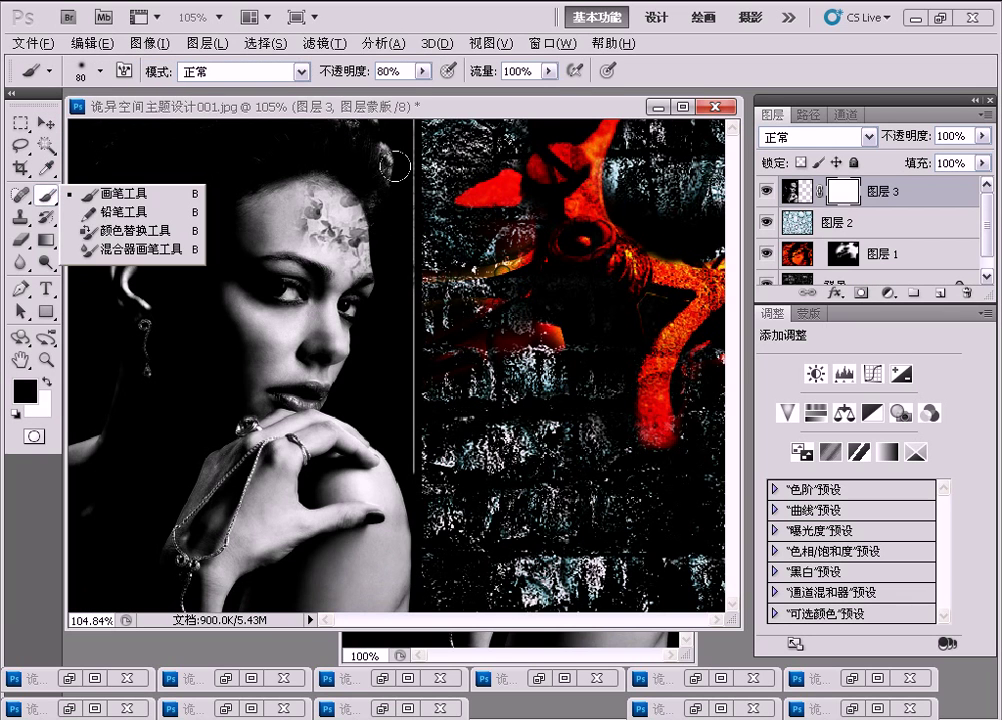
- Mask away the portrait's right edge beside her face and shoulder, and the area above her head
left_click_drag(391, 235, 402, 122)
key("bracketright")
left_click_drag(385, 306, 400, 240)
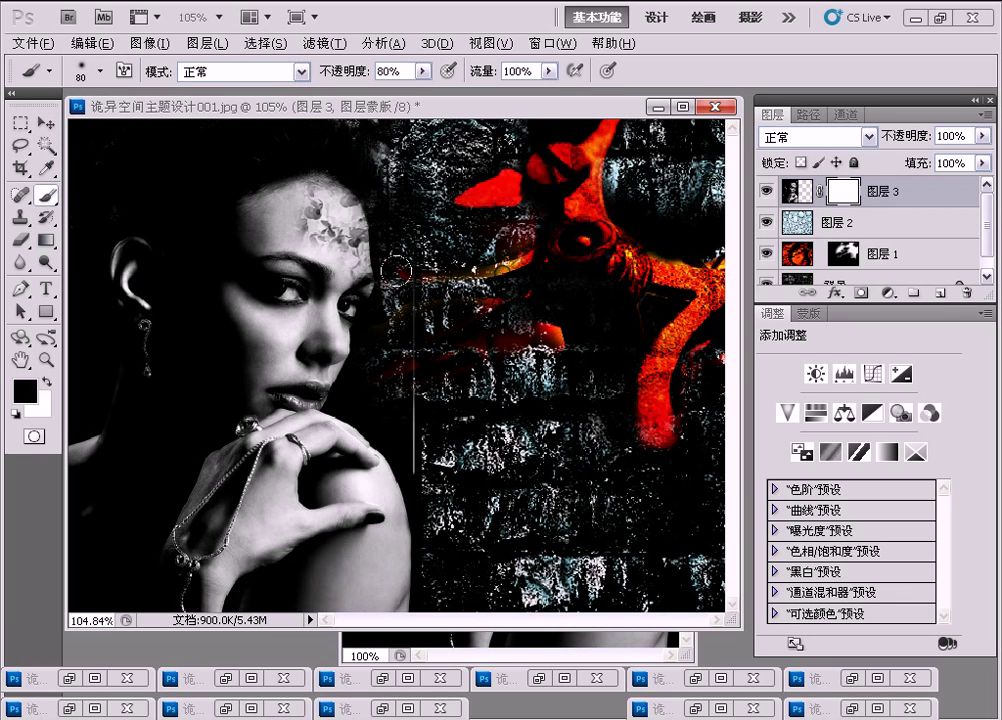
left_click_drag(378, 338, 385, 495)
key("bracketleft")
key("bracketleft")
key("bracketleft")
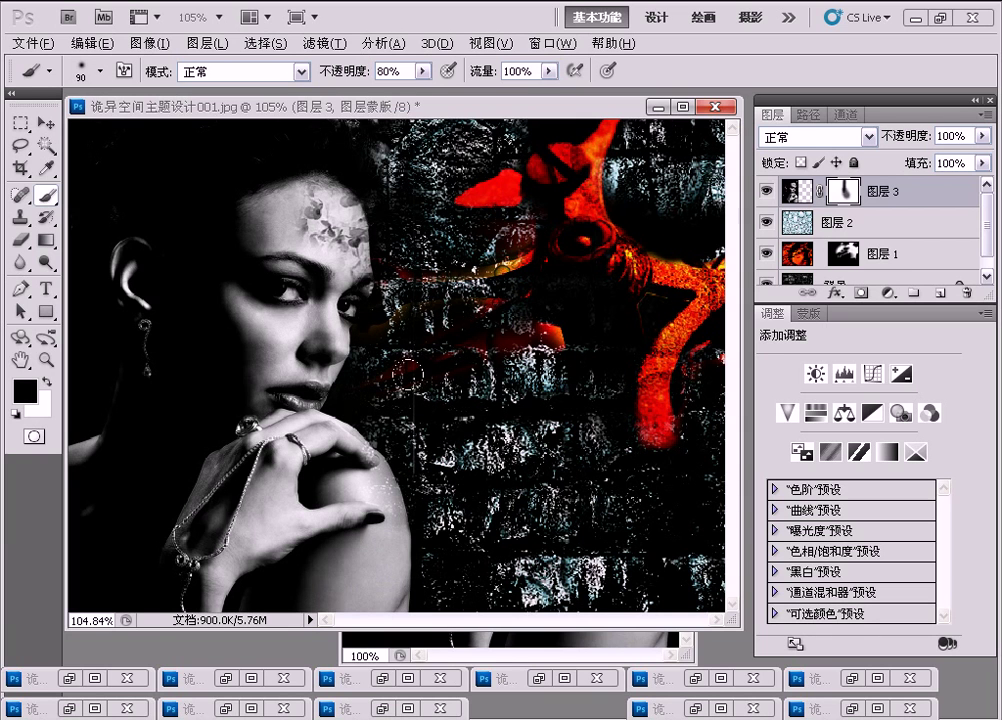
left_click_drag(300, 122, 203, 124)
key("bracketleft")
key("bracketleft")
key("bracketleft")
left_click_drag(125, 125, 75, 135)
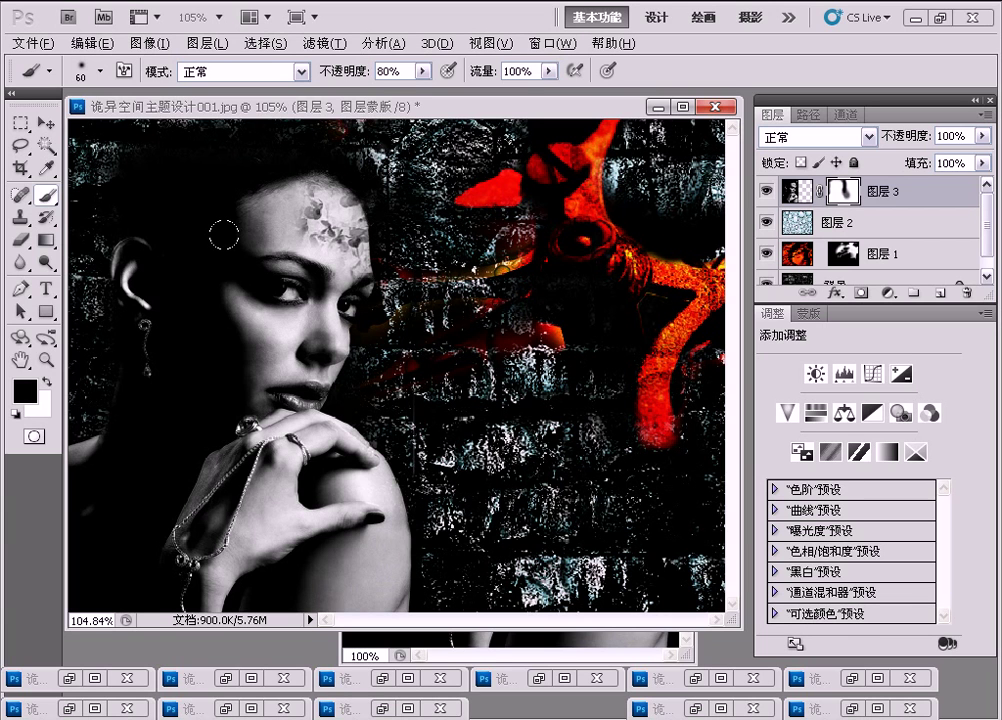
- Add a dark brown Solid Color fill layer (RGB 82/62/0) in Color blend mode
left_click(887, 292)
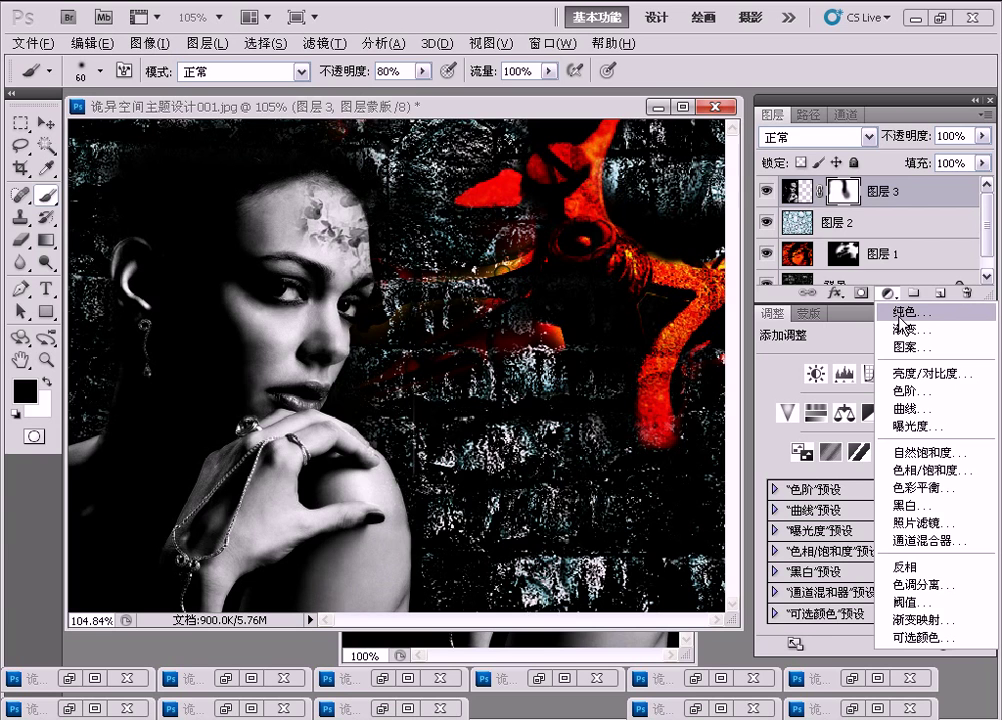
left_click(900, 316)
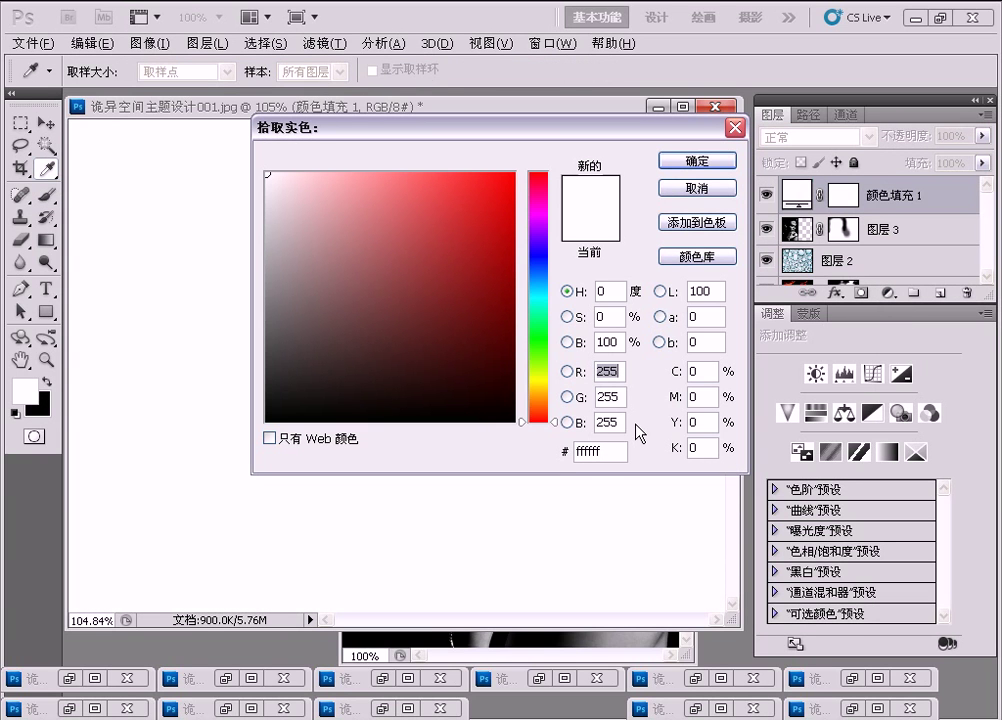
type("82")
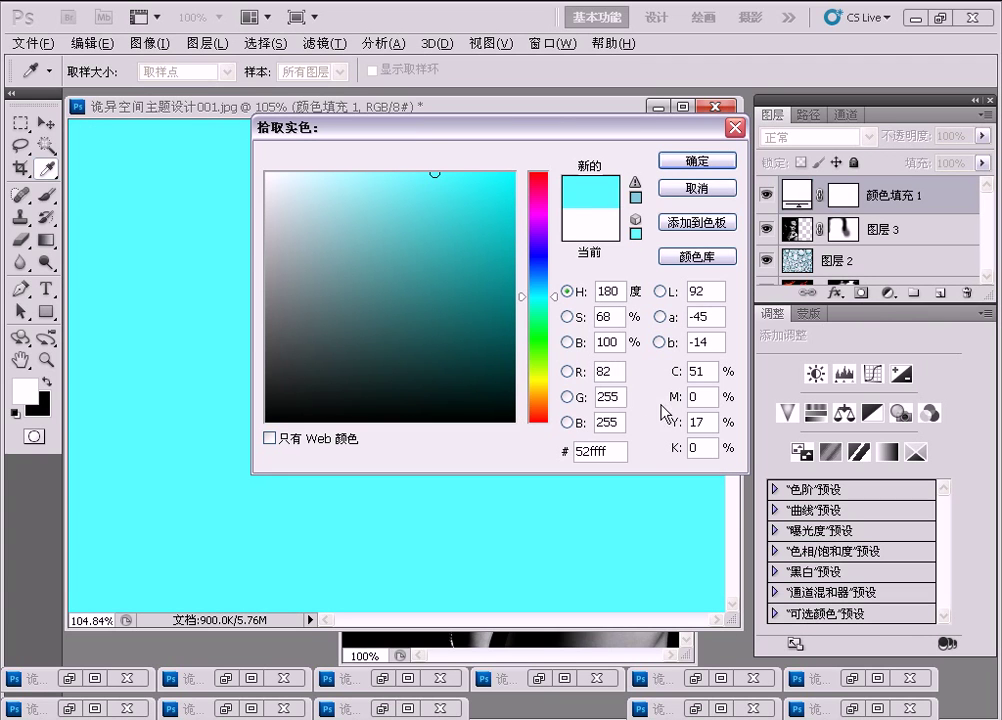
left_click_drag(622, 395, 584, 396)
type("62")
key("Tab")
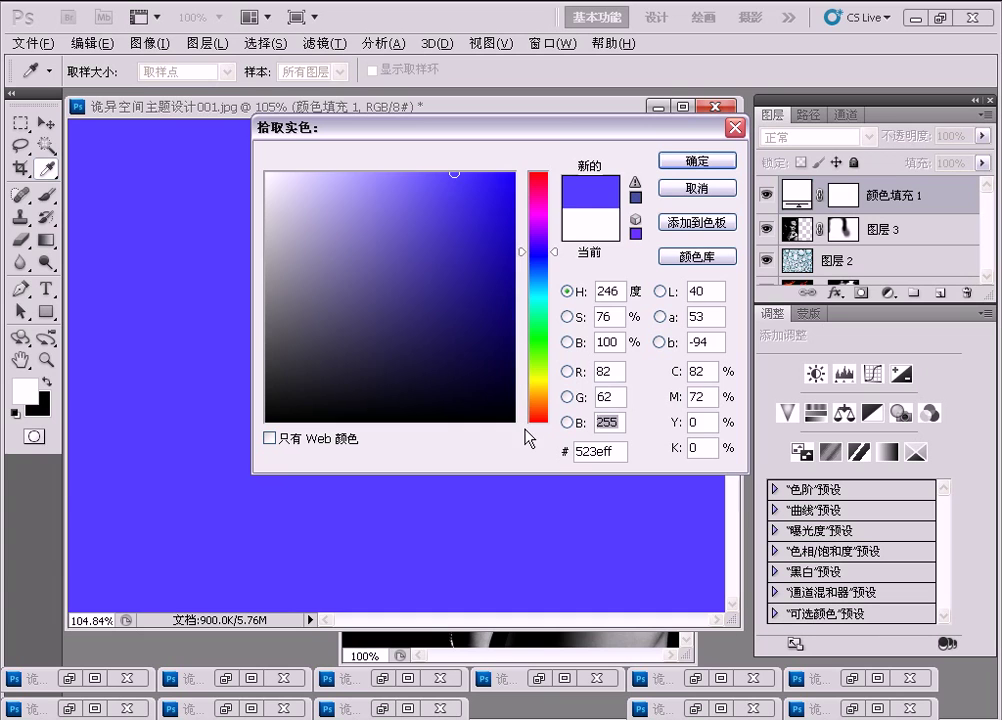
type("0")
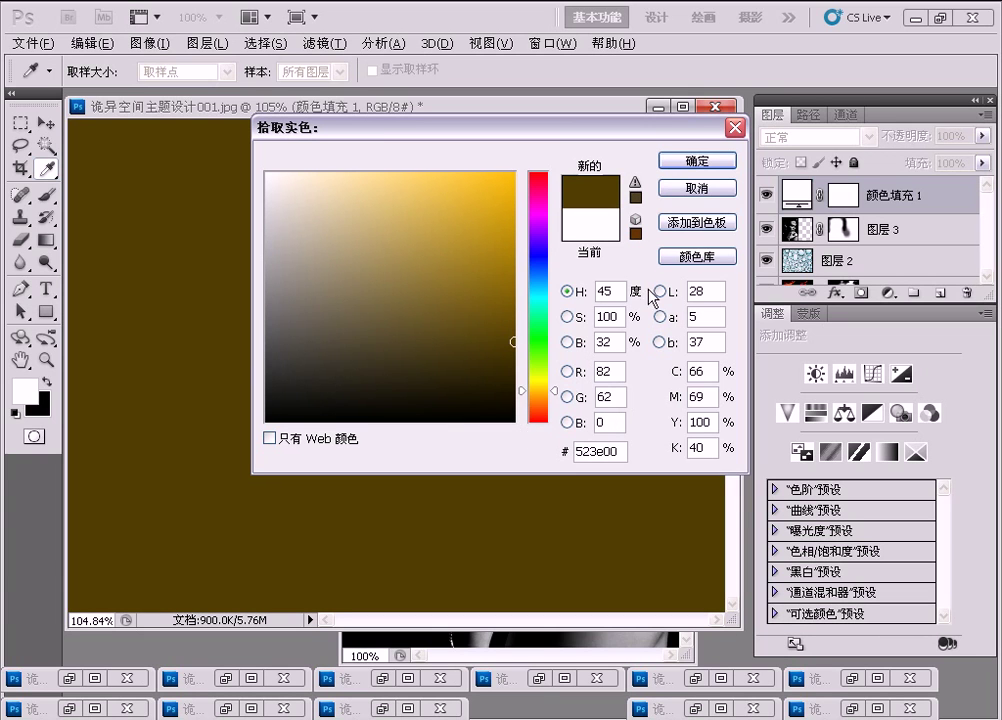
left_click(699, 162)
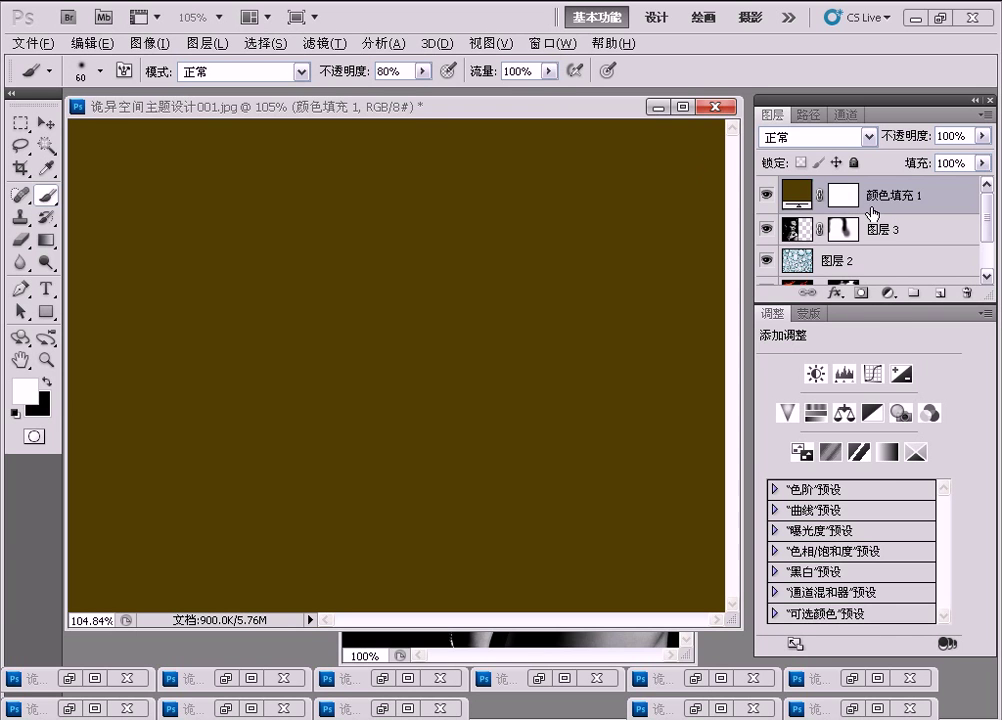
left_click(867, 137)
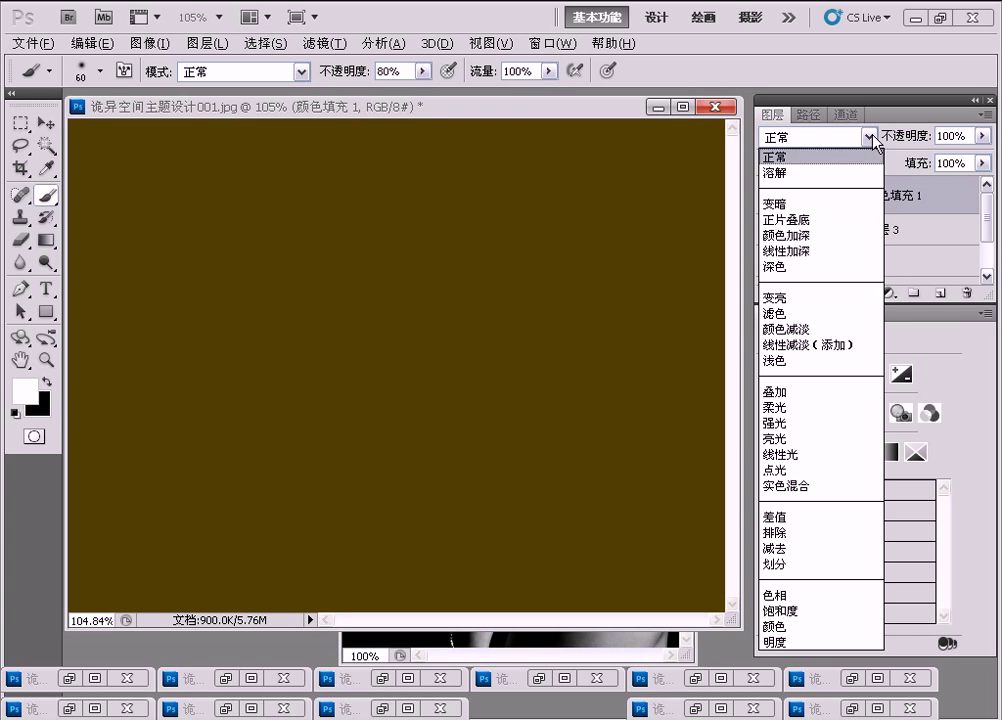
left_click(800, 626)
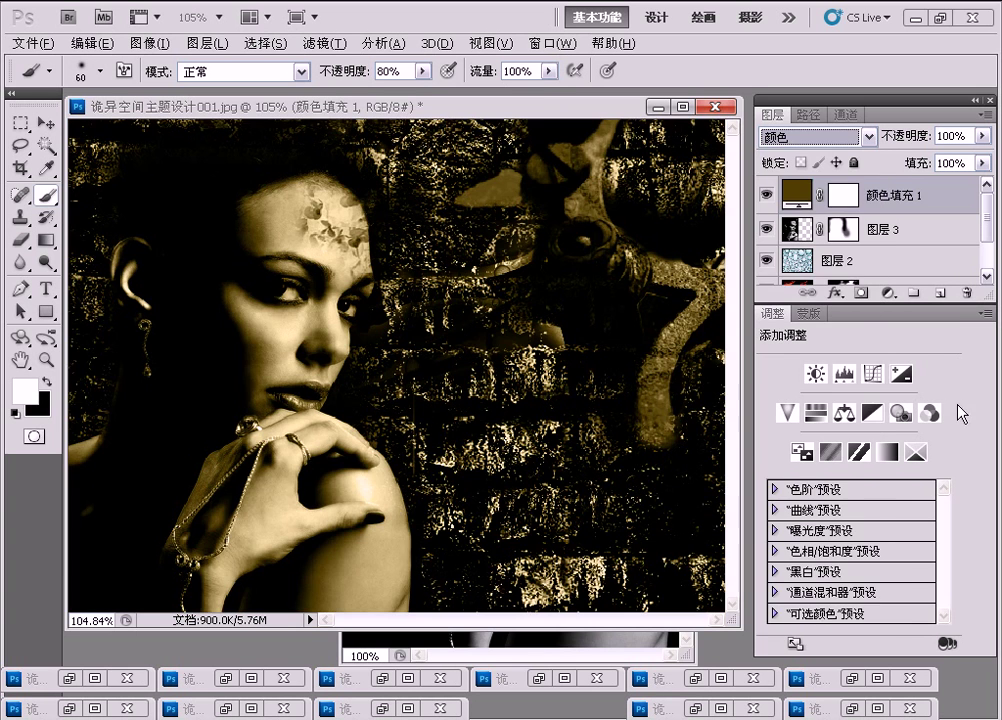
- Copy the red flame shape into the composite, below the portrait layer, nudged slightly right
left_click(46, 122)
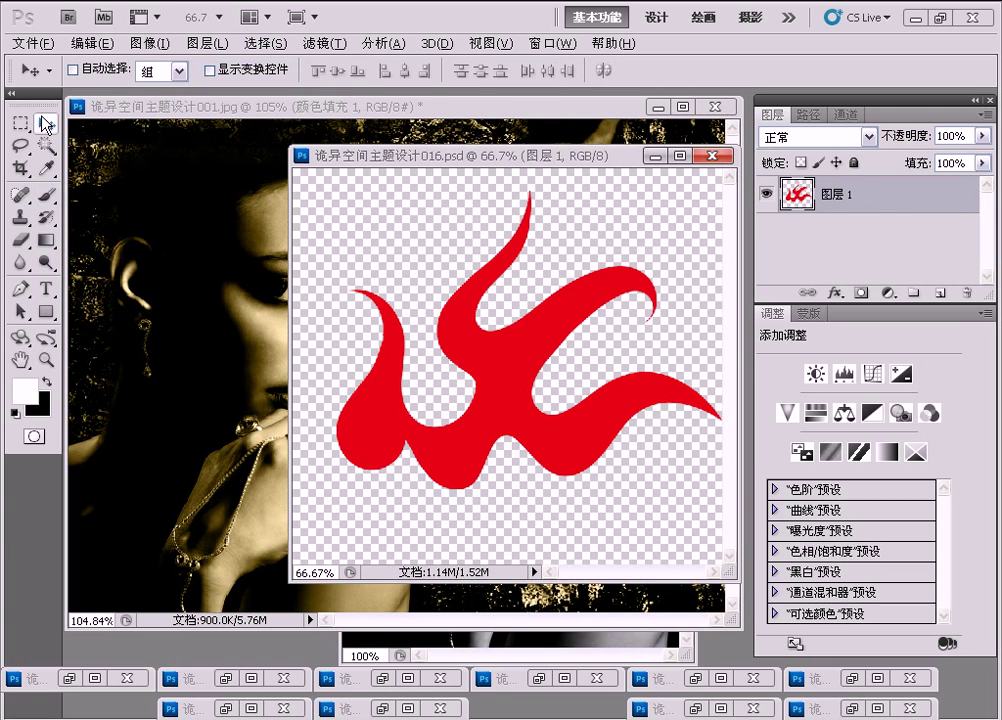
left_click_drag(345, 402, 235, 373)
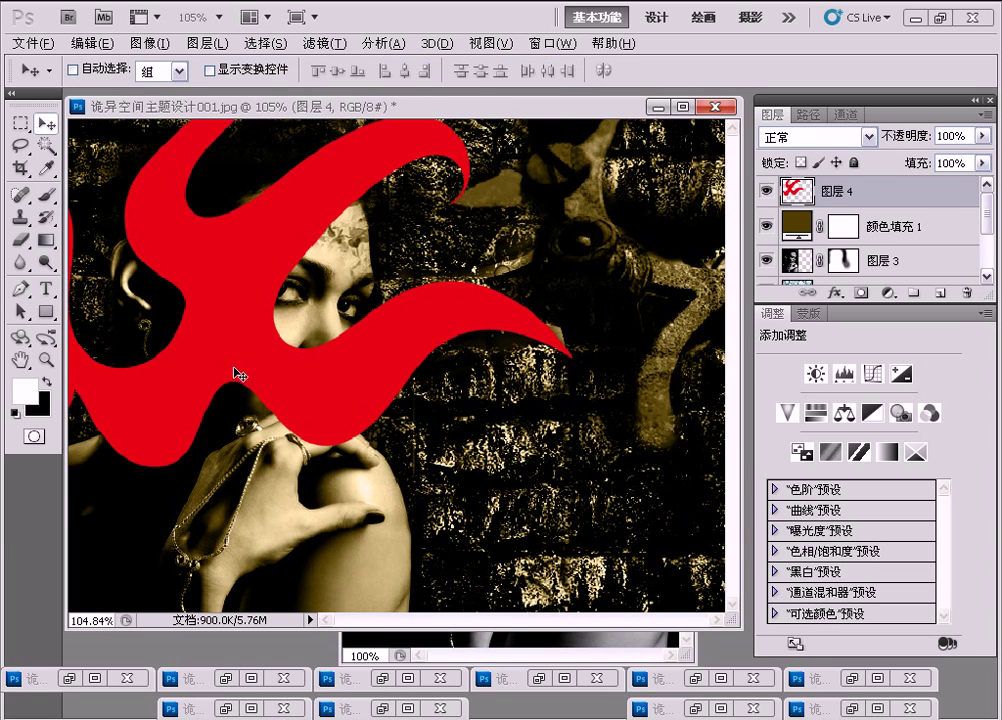
left_click_drag(318, 416, 340, 445)
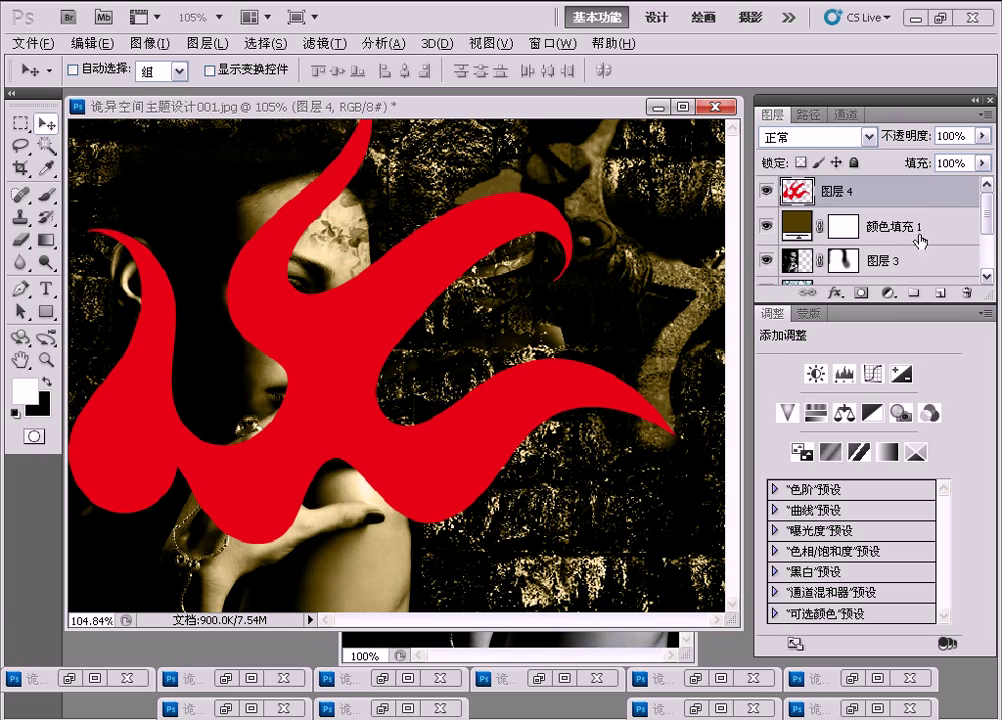
left_click_drag(921, 274, 917, 282)
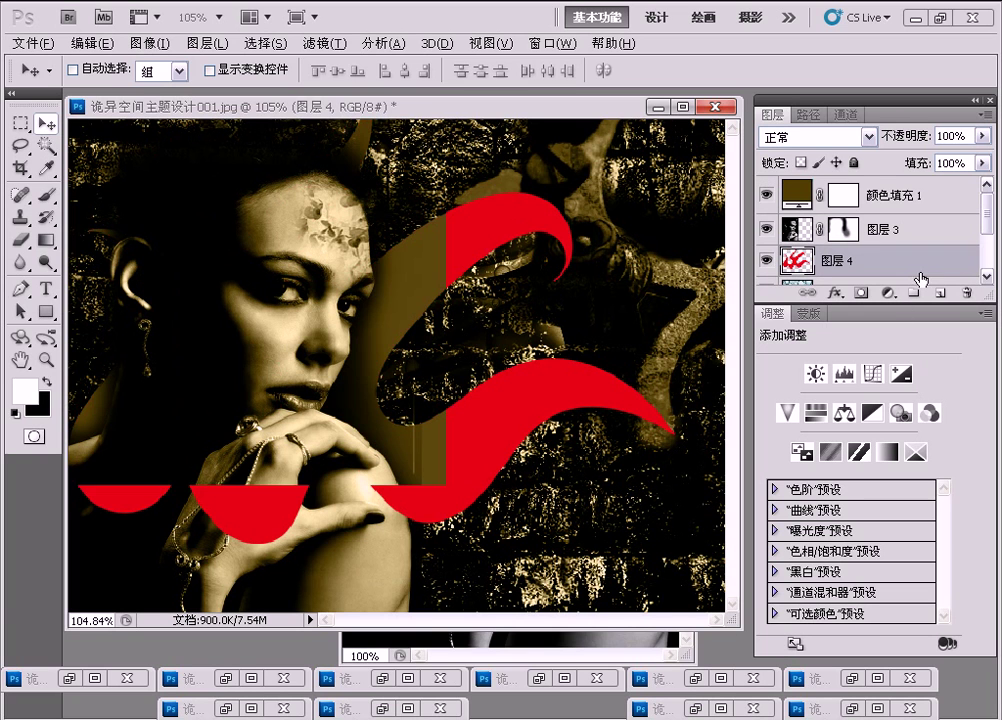
left_click_drag(462, 435, 469, 435)
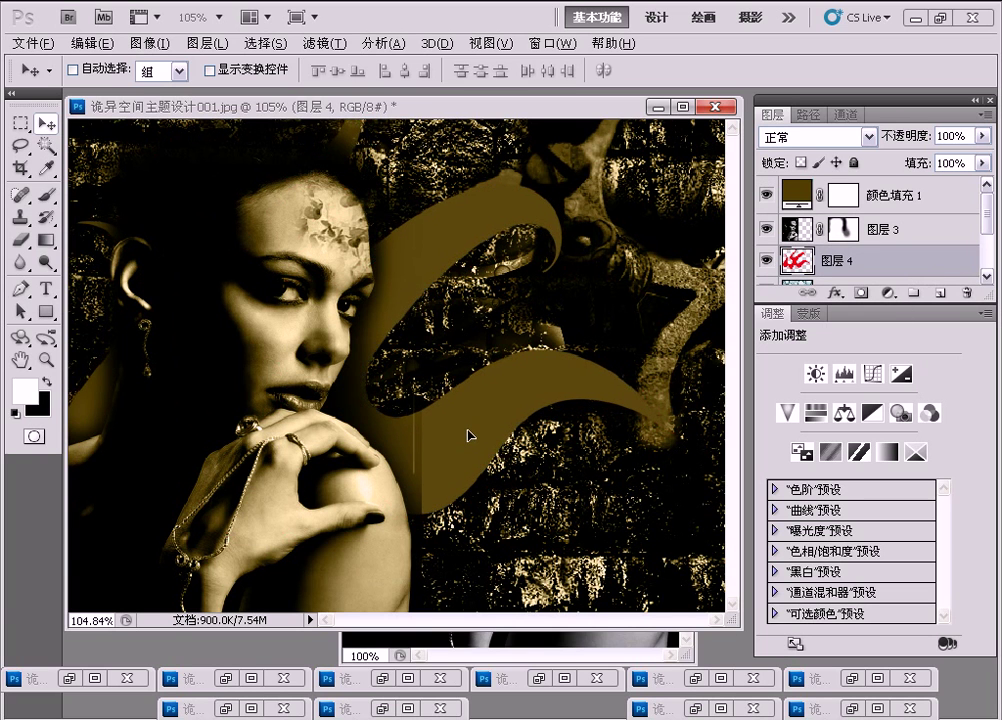
key("alt+bracketright")
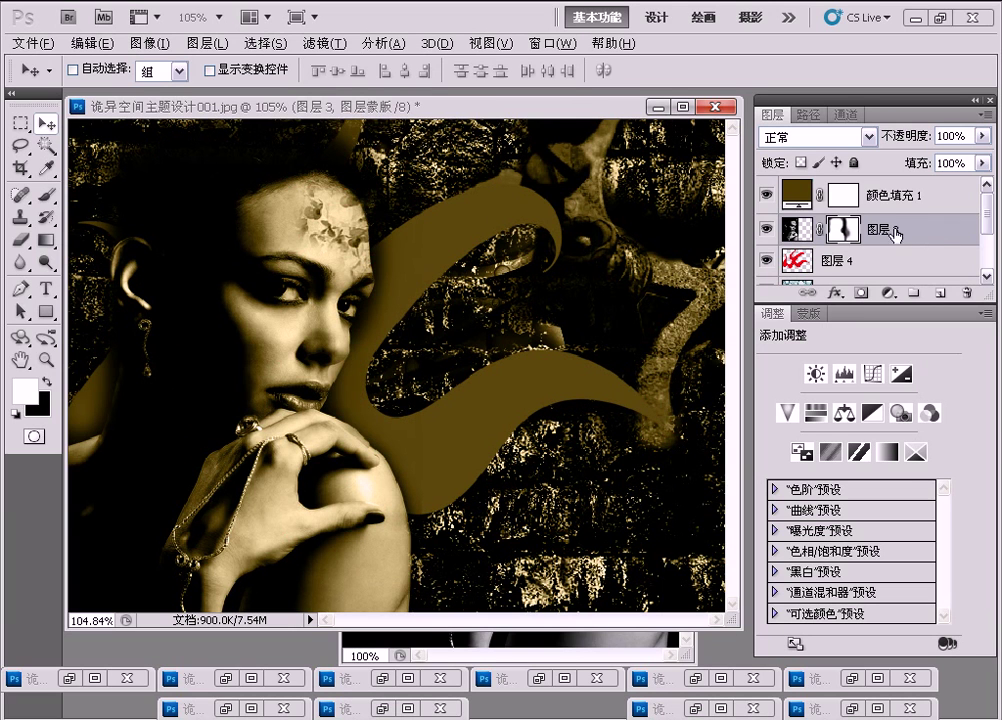
left_click(800, 266)
left_click(835, 293)
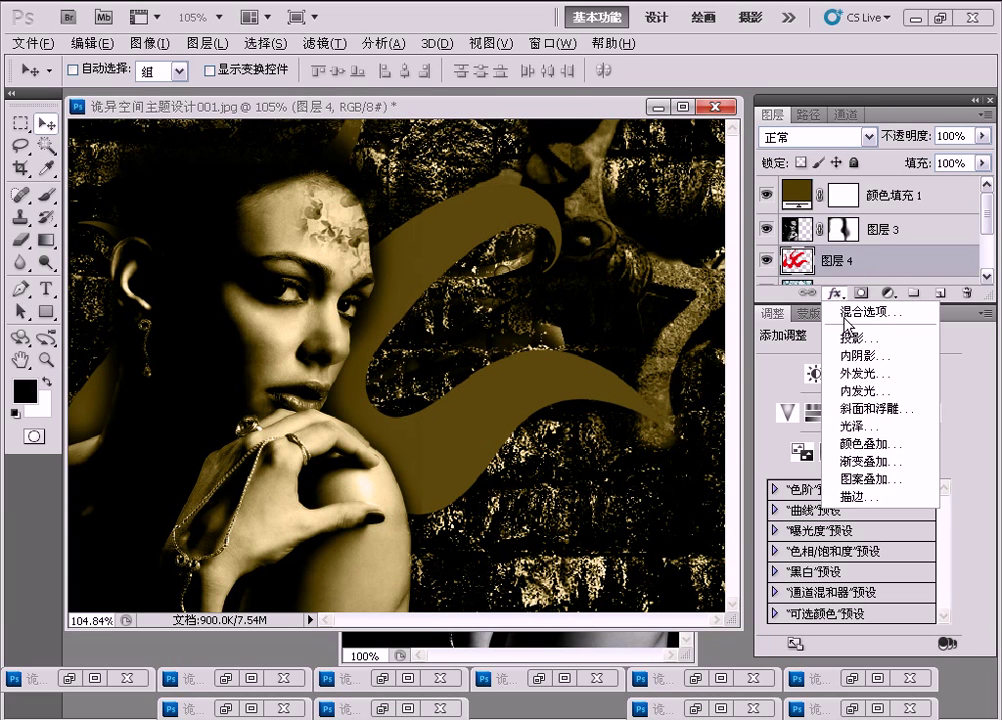
- Give the swirl an Outer Glow: Screen, 100% opacity, colour 919600, size 8 px
left_click(857, 375)
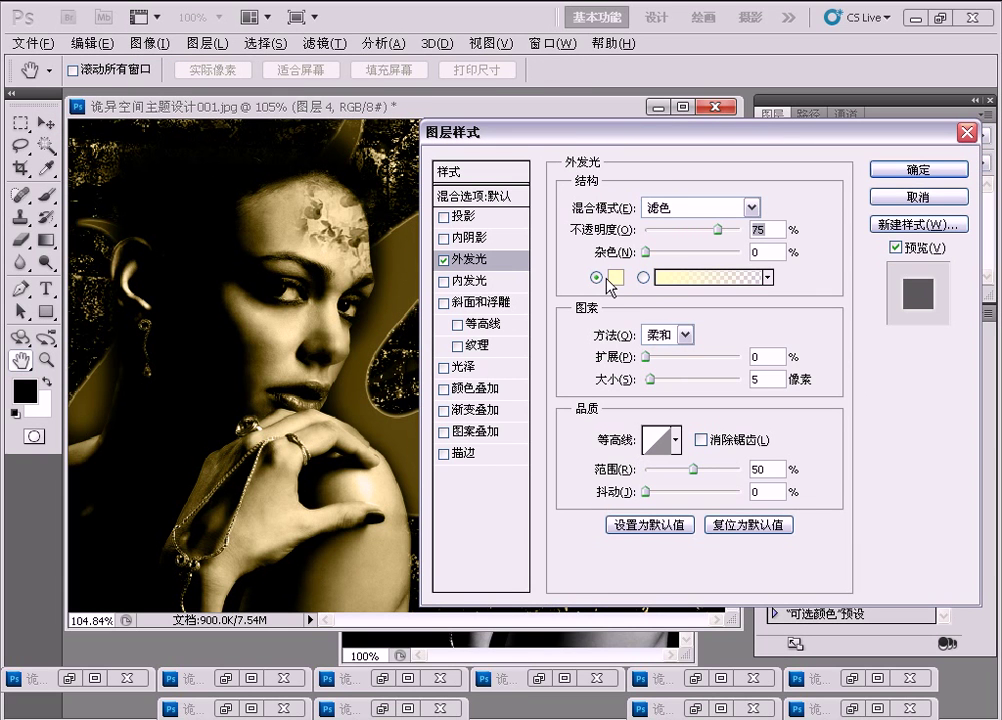
type("145")
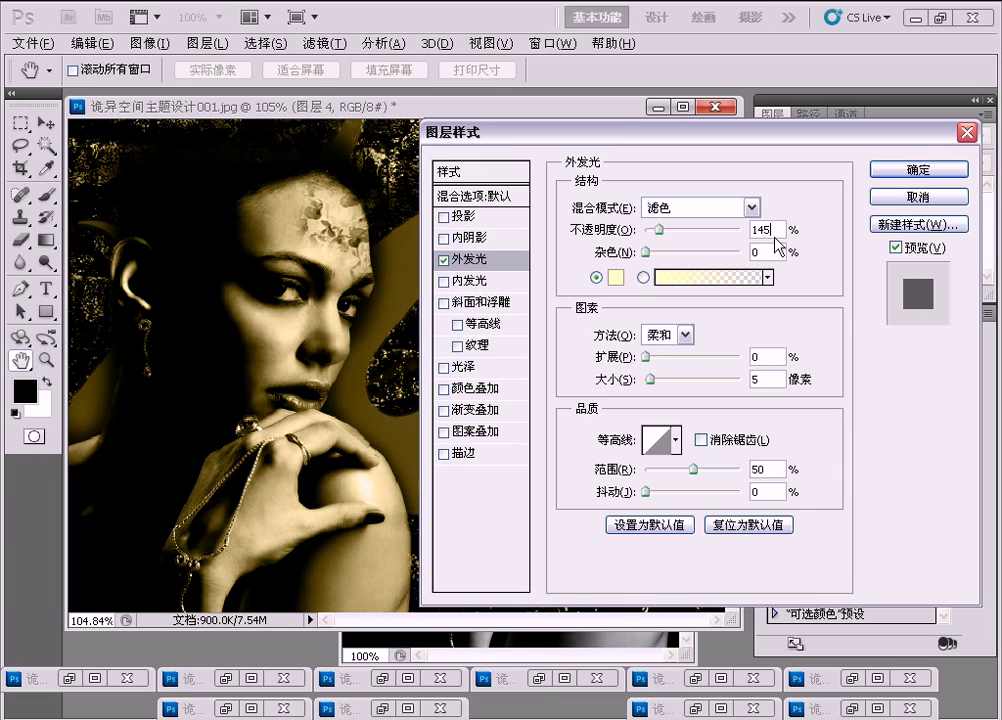
left_click(614, 278)
left_click(535, 297)
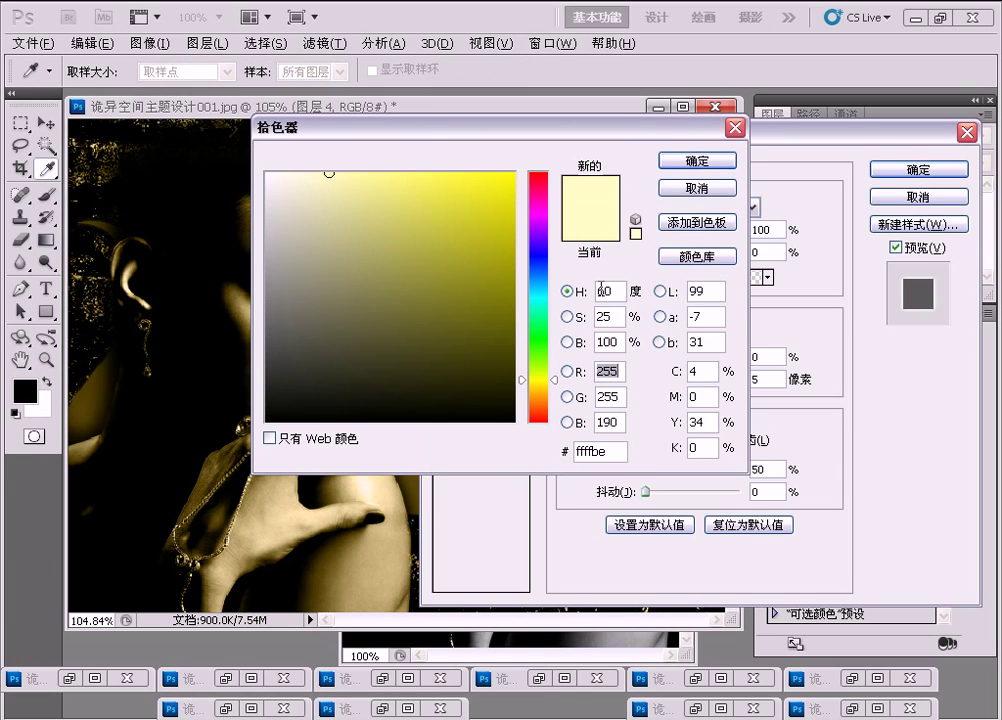
type("145")
key("Tab")
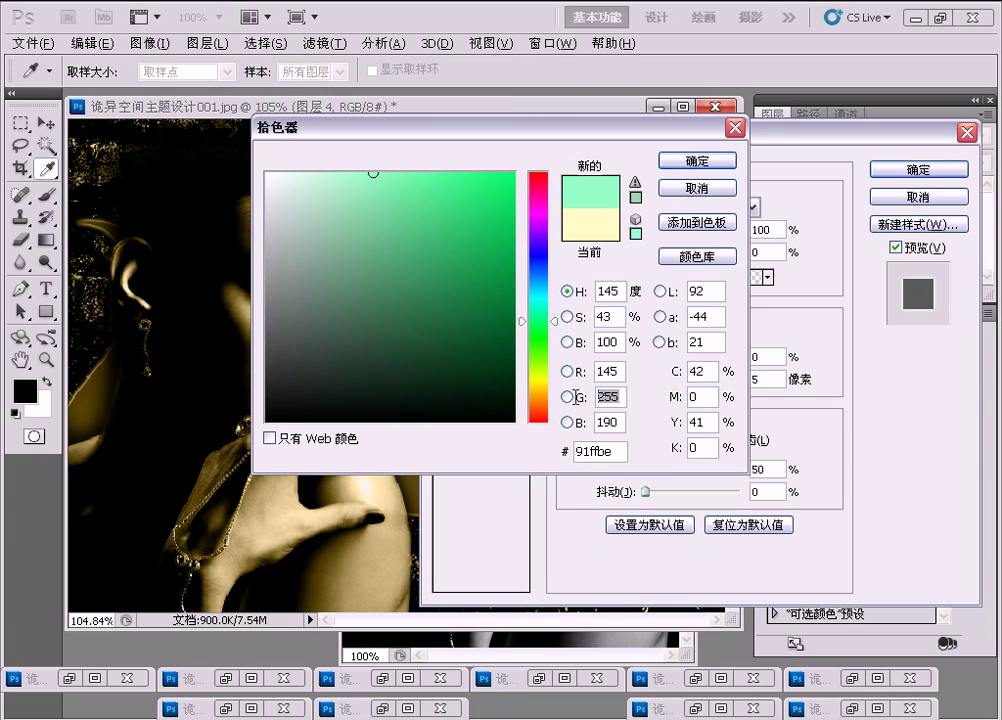
type("150")
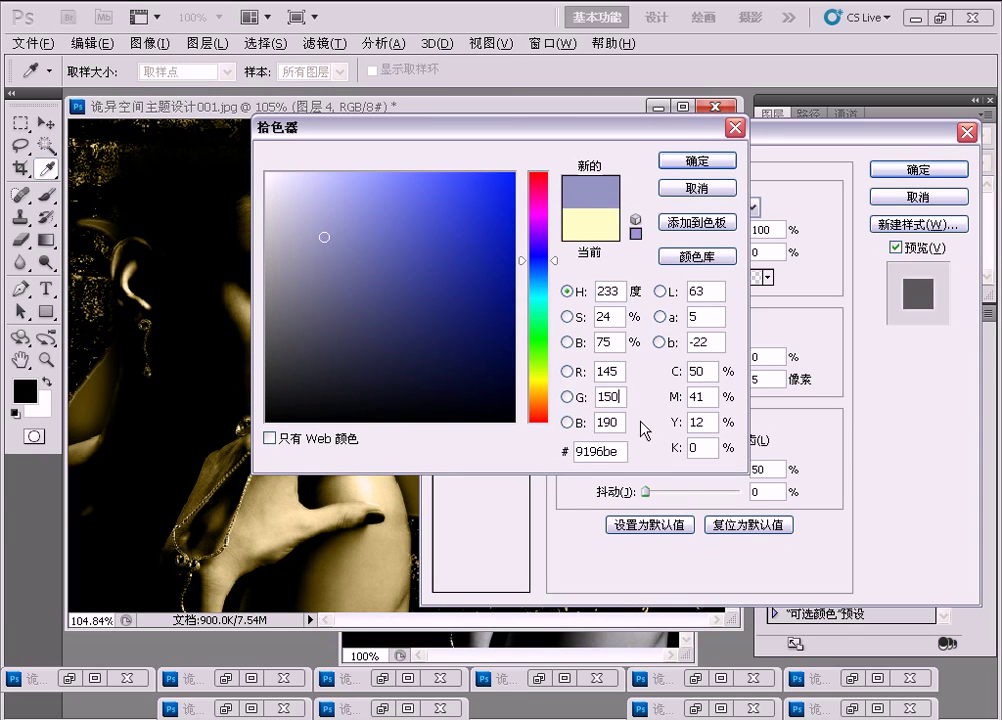
key("BackSpace")
key("BackSpace")
key("BackSpace")
type("0")
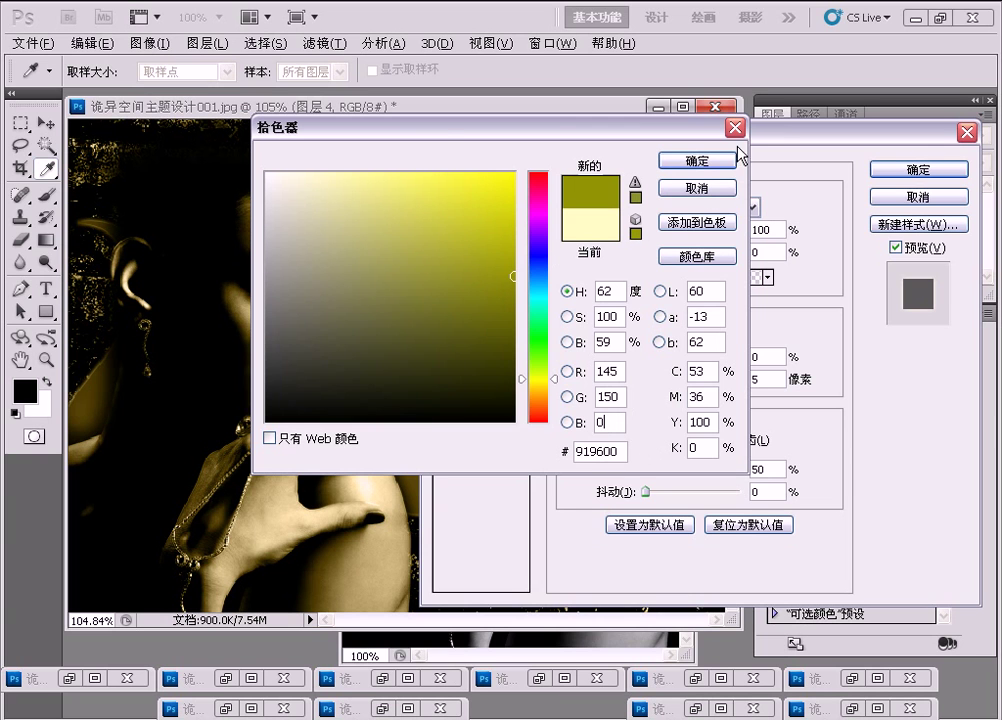
left_click(720, 172)
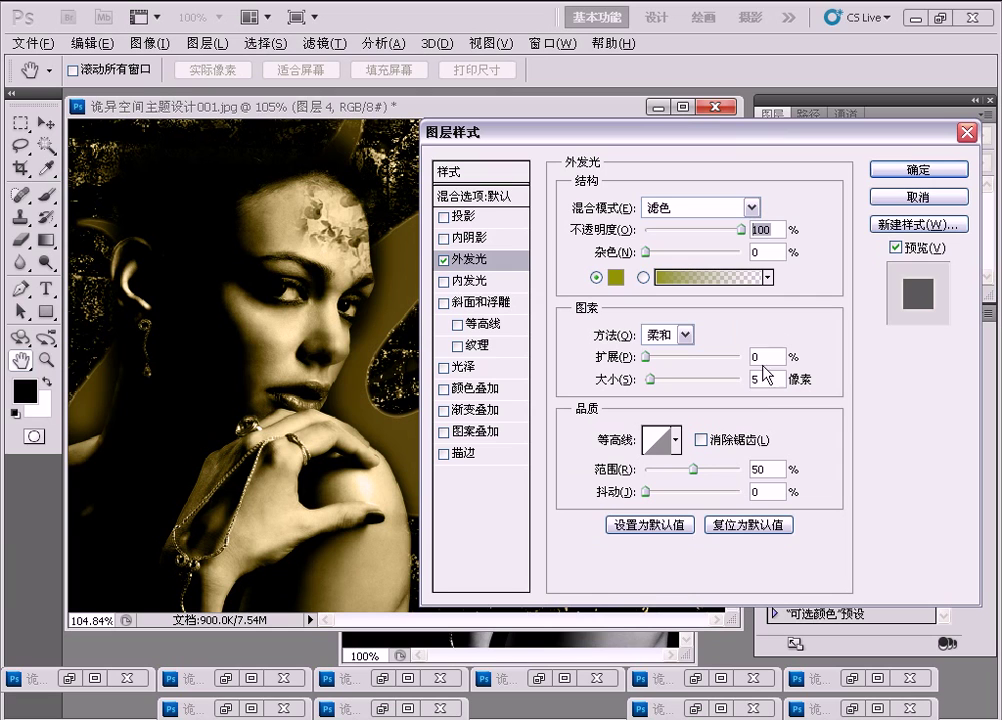
double_click(760, 379)
type("8")
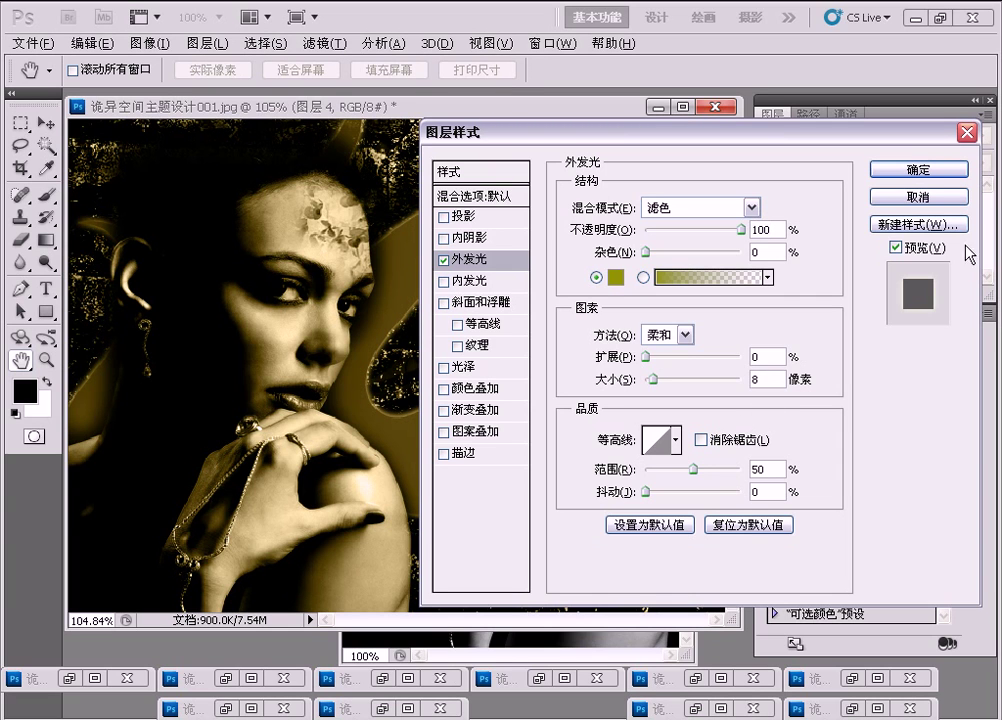
left_click(940, 171)
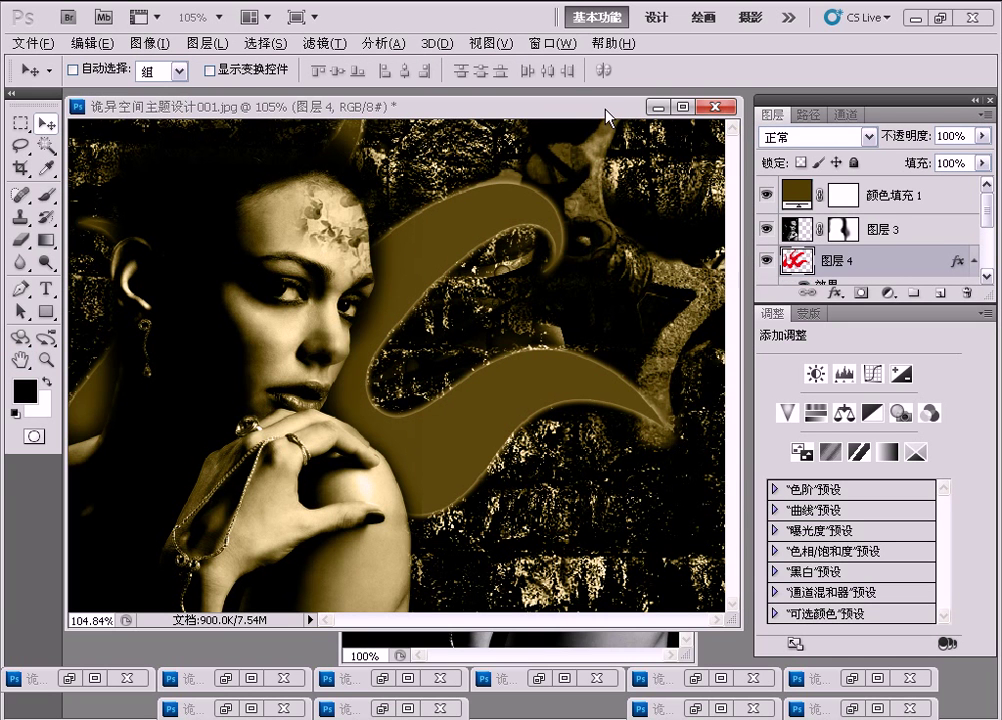
- Bring the red butterfly into the composite as a layer above the portrait
key("ctrl+Tab")
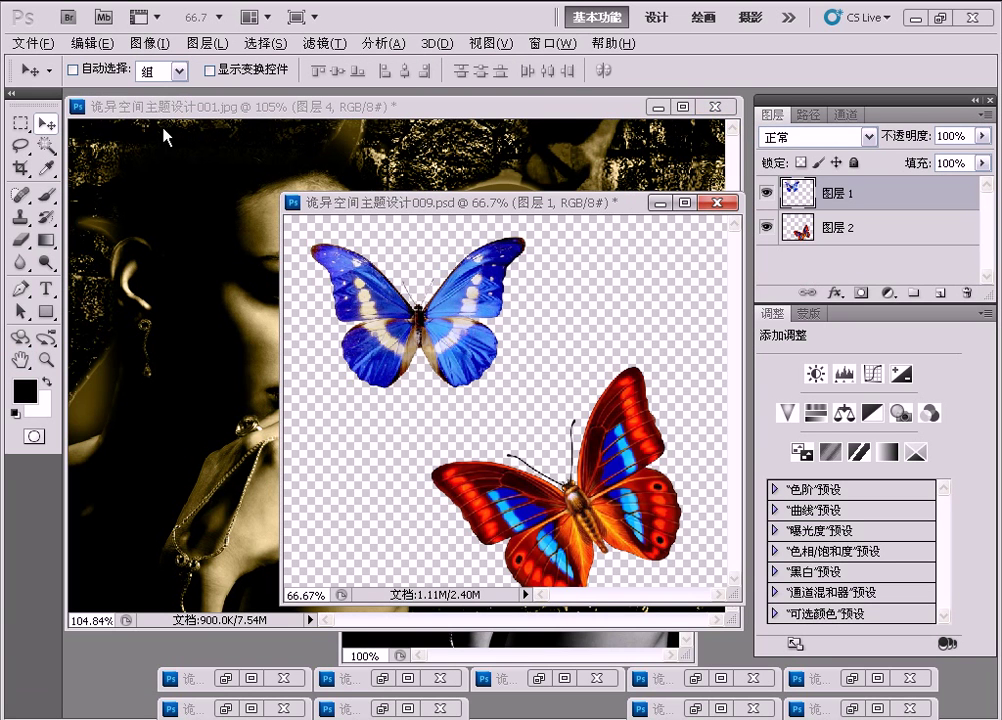
right_click(556, 517)
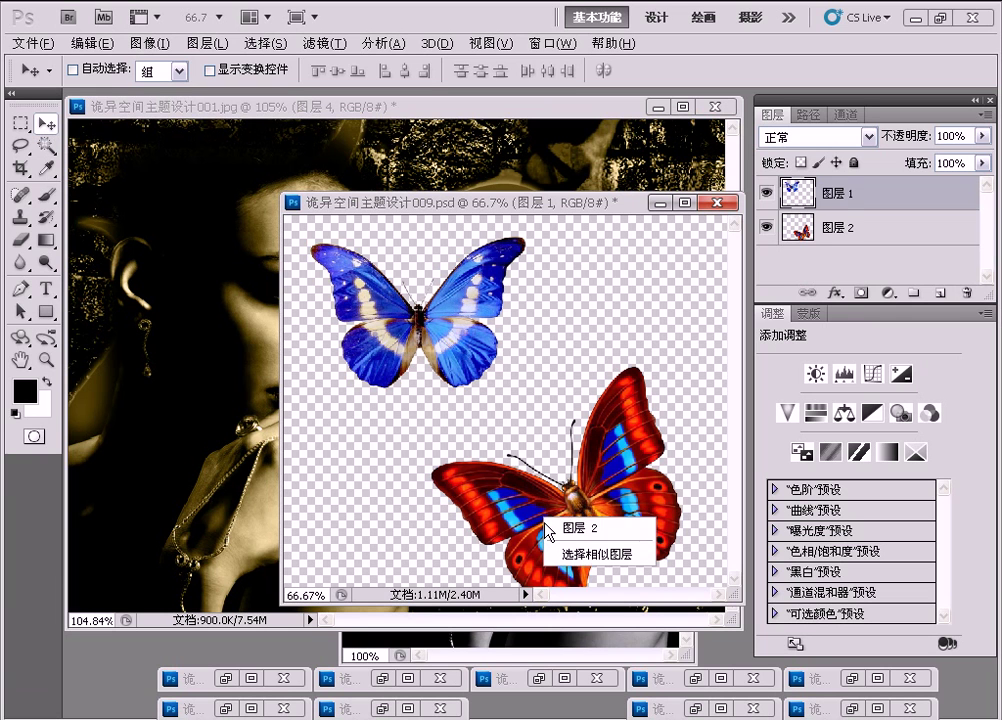
left_click(575, 527)
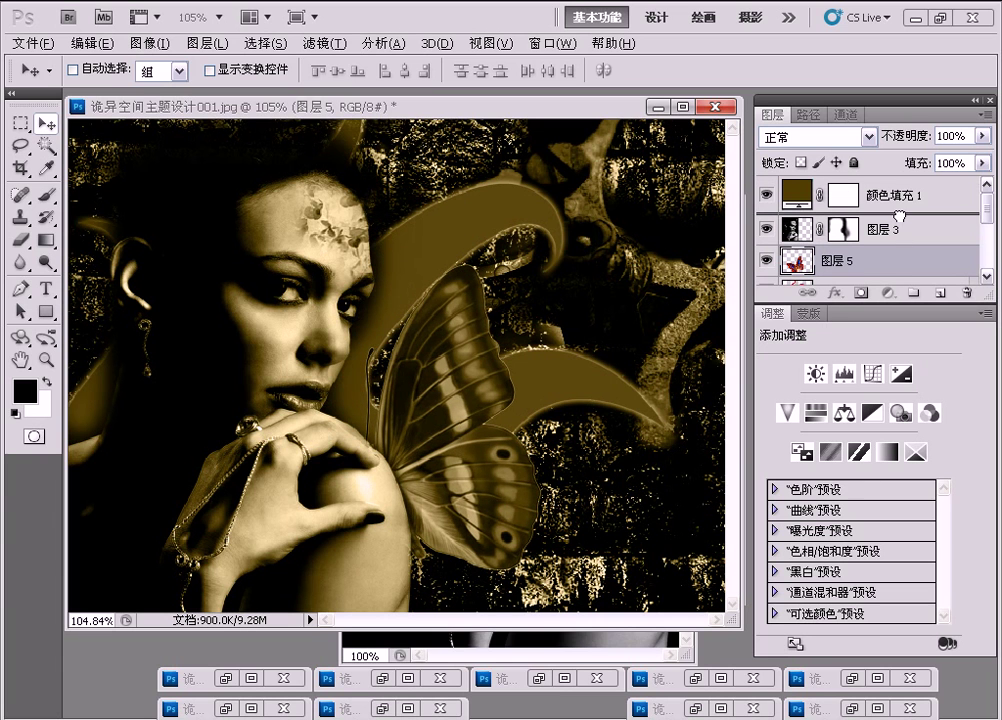
left_click_drag(899, 216, 899, 218)
- Scale the butterfly to about 34%, rotate it about 45°, and place it on the woman's hand
key("ctrl+t")
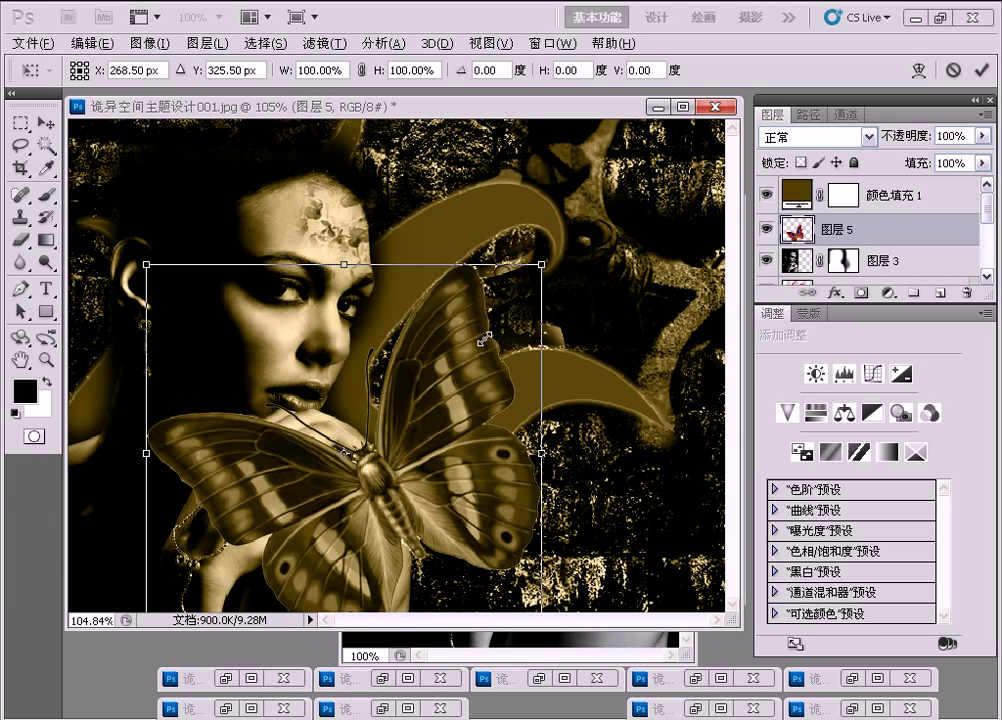
mouse_move(549, 285)
left_mouse_down()
mouse_move(474, 330)
mouse_move(420, 384)
left_mouse_up()
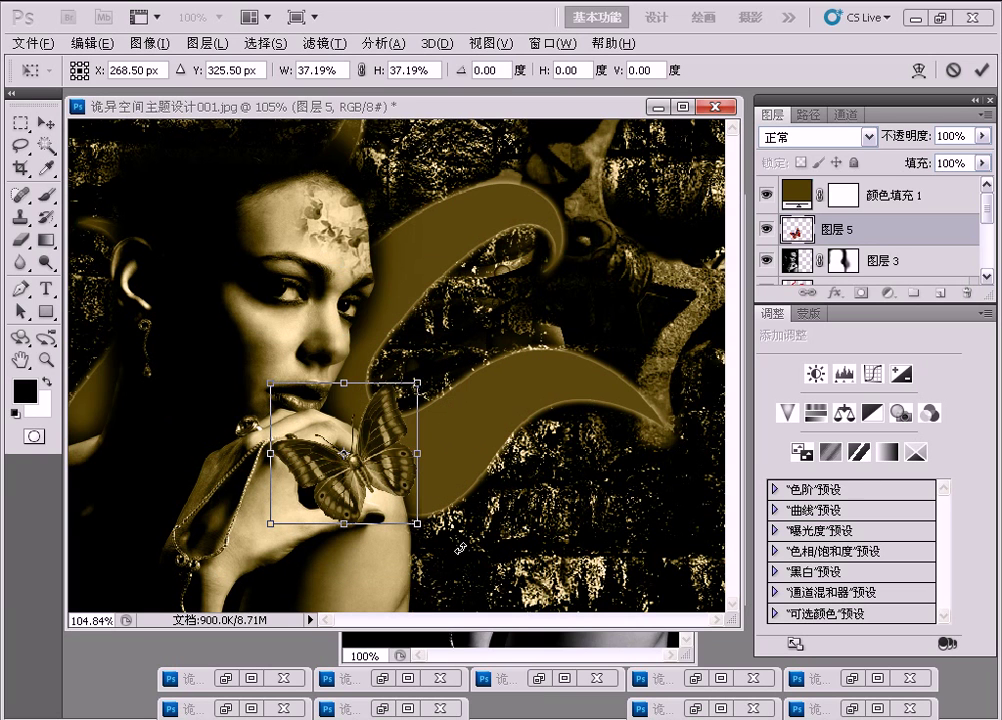
mouse_move(404, 553)
left_mouse_down()
mouse_move(418, 537)
mouse_move(386, 548)
left_mouse_up()
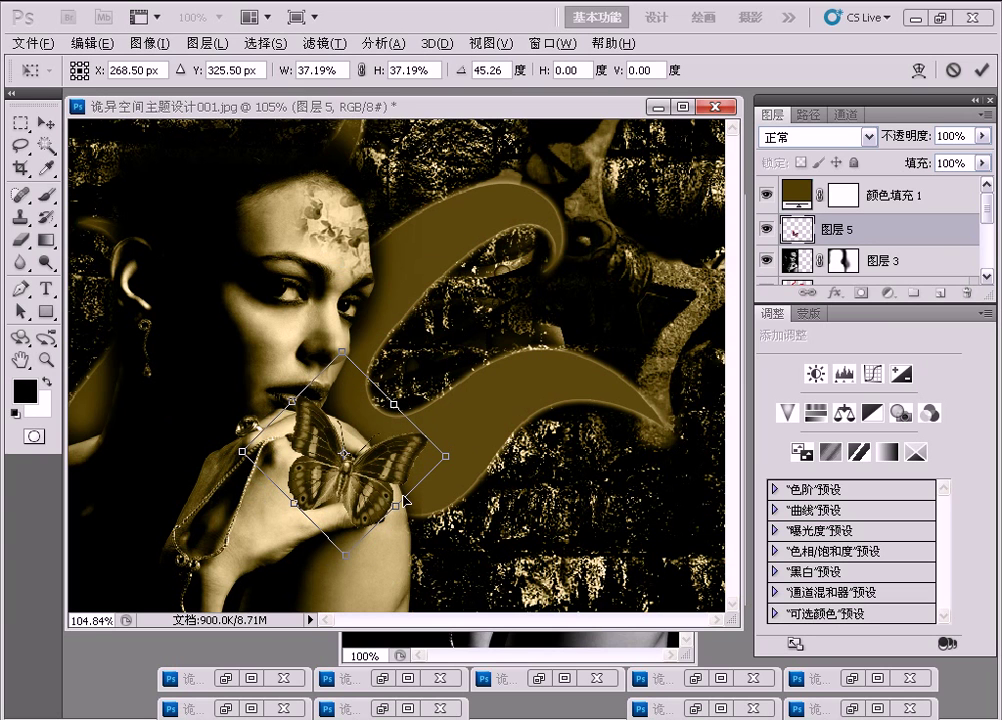
left_click_drag(400, 497, 415, 517)
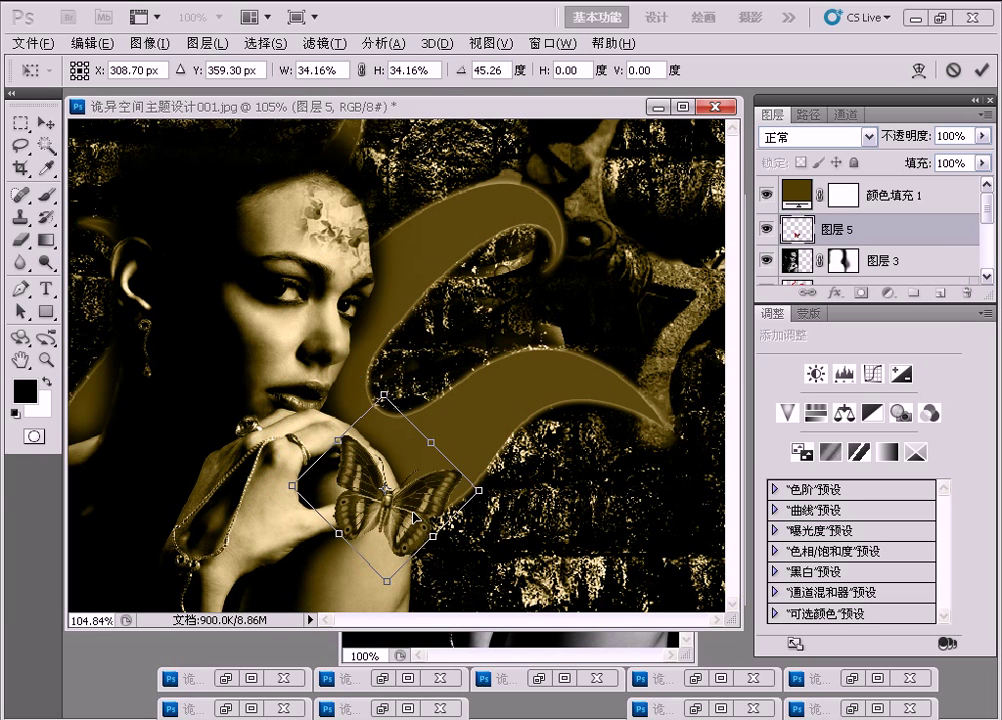
key("Return")
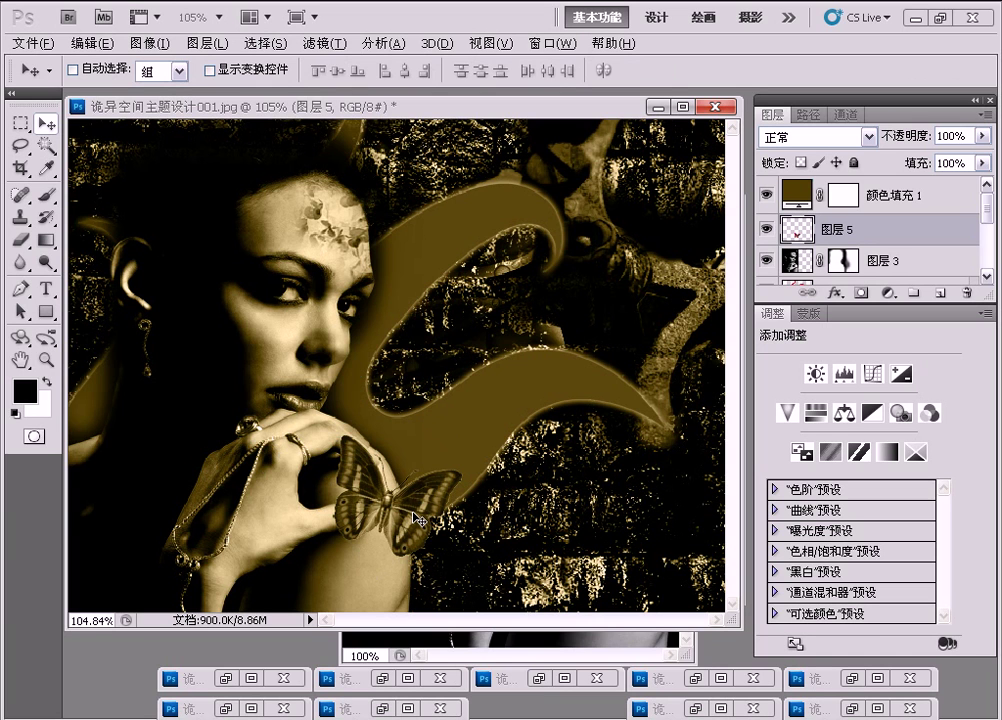
- Duplicate the butterfly twice along the swirl, scaling the lower copy to 50.39% at 45.41°
left_click_drag(417, 519, 565, 368, "alt")
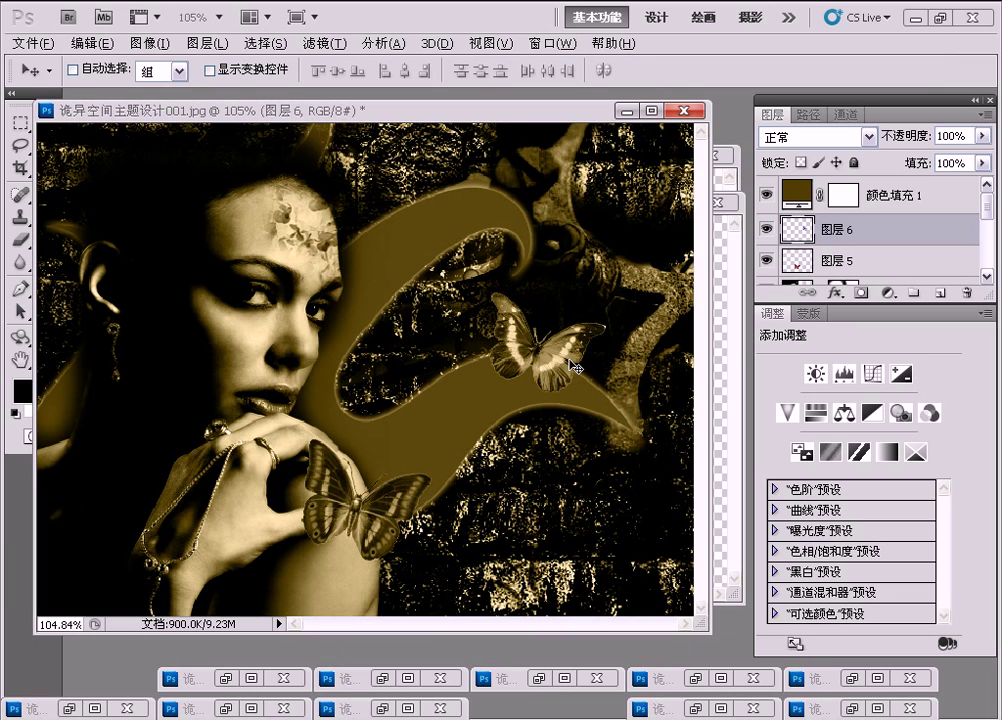
left_click_drag(505, 389, 544, 429, "alt")
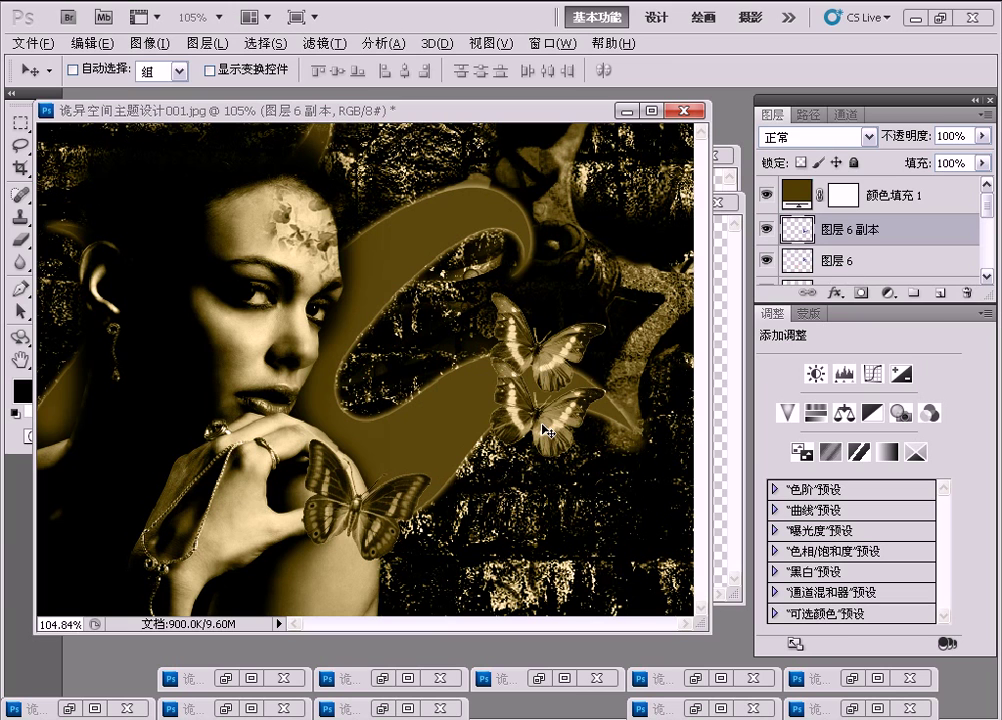
key("ctrl+t")
mouse_move(580, 448)
left_mouse_down("shift")
mouse_move(568, 430)
mouse_move(490, 432)
left_mouse_up("shift")
key("Right")
key("Right")
key("Right")
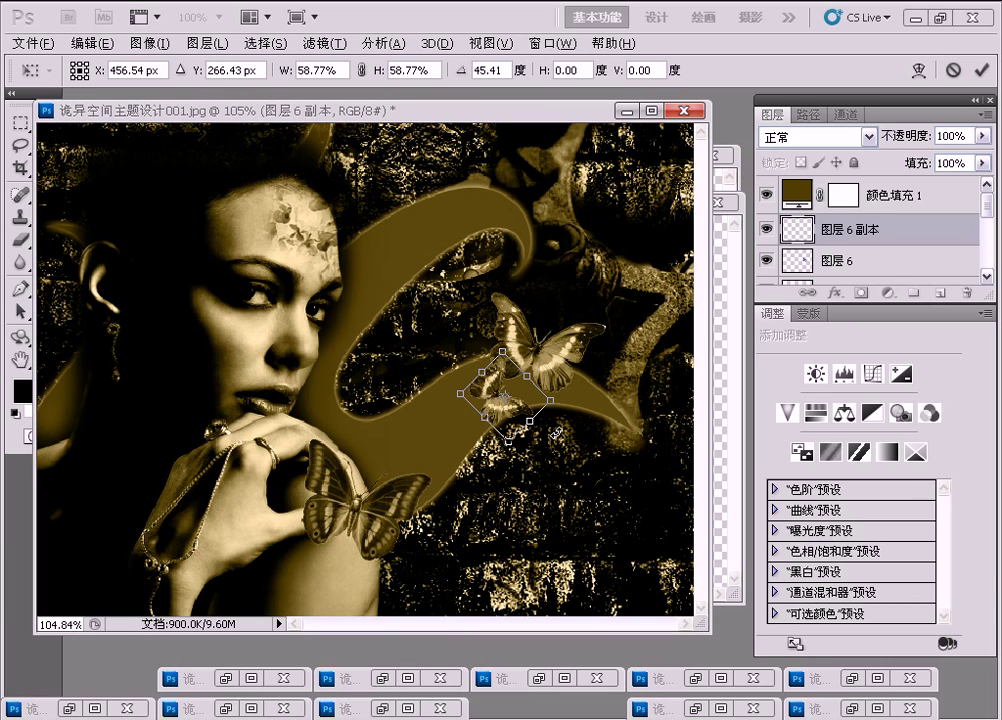
key("Right")
key("Right")
key("Up")
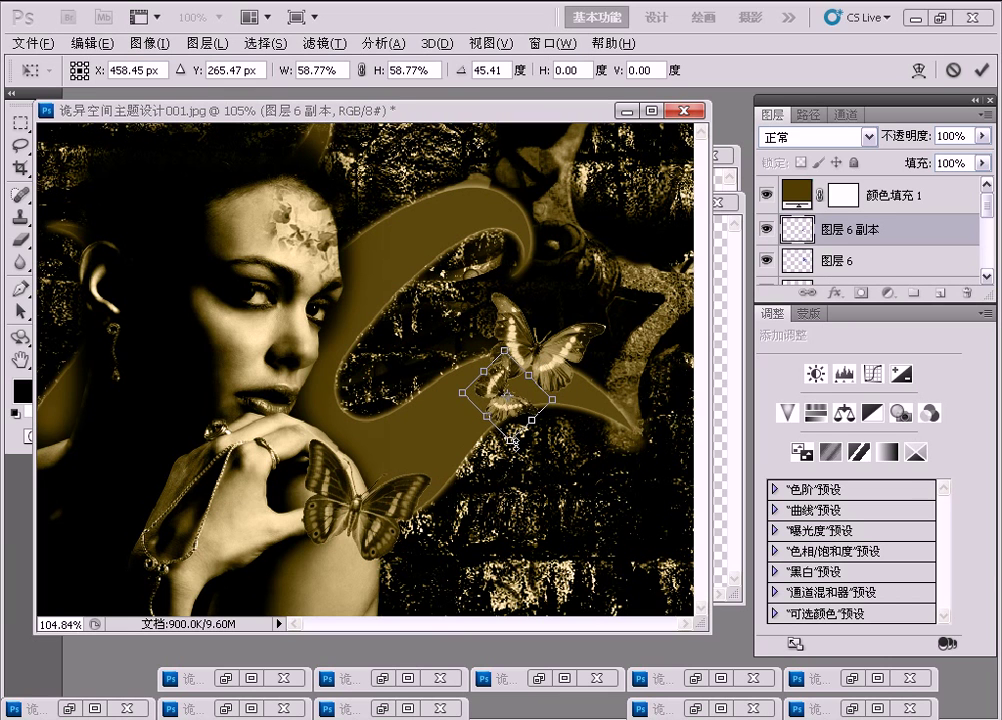
left_click_drag(509, 436, 508, 428)
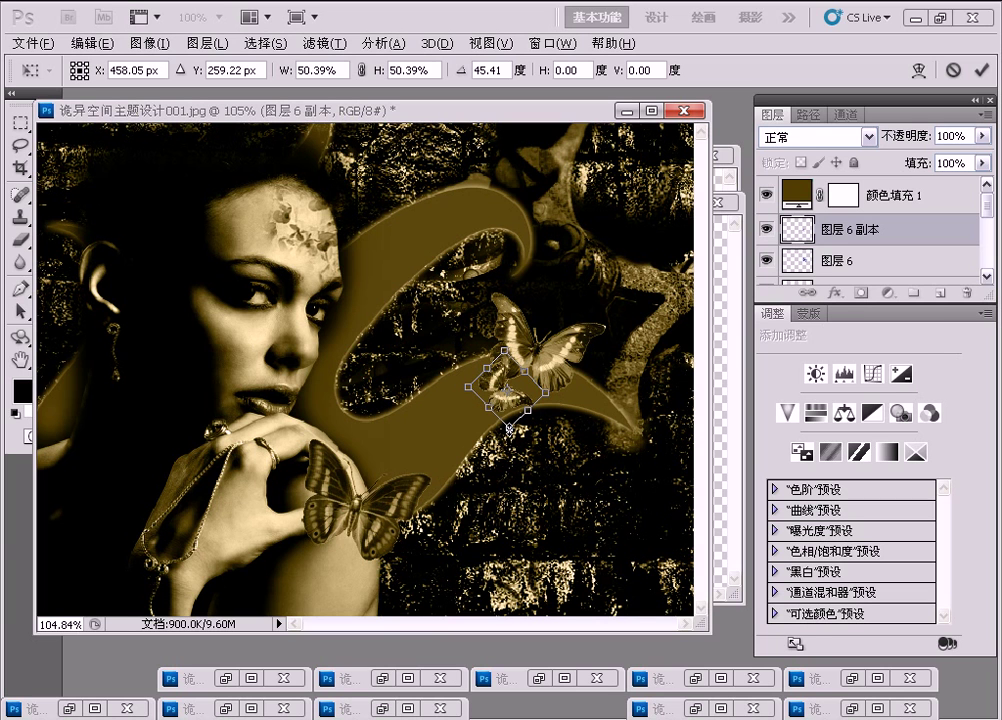
key("Return")
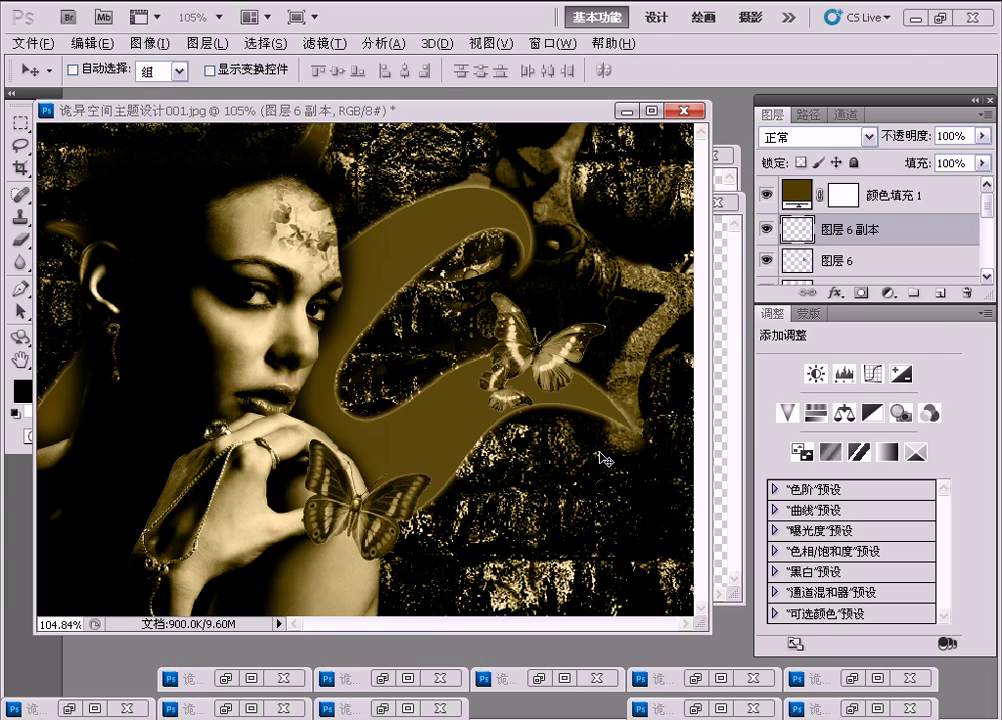
key("ctrl+Tab")
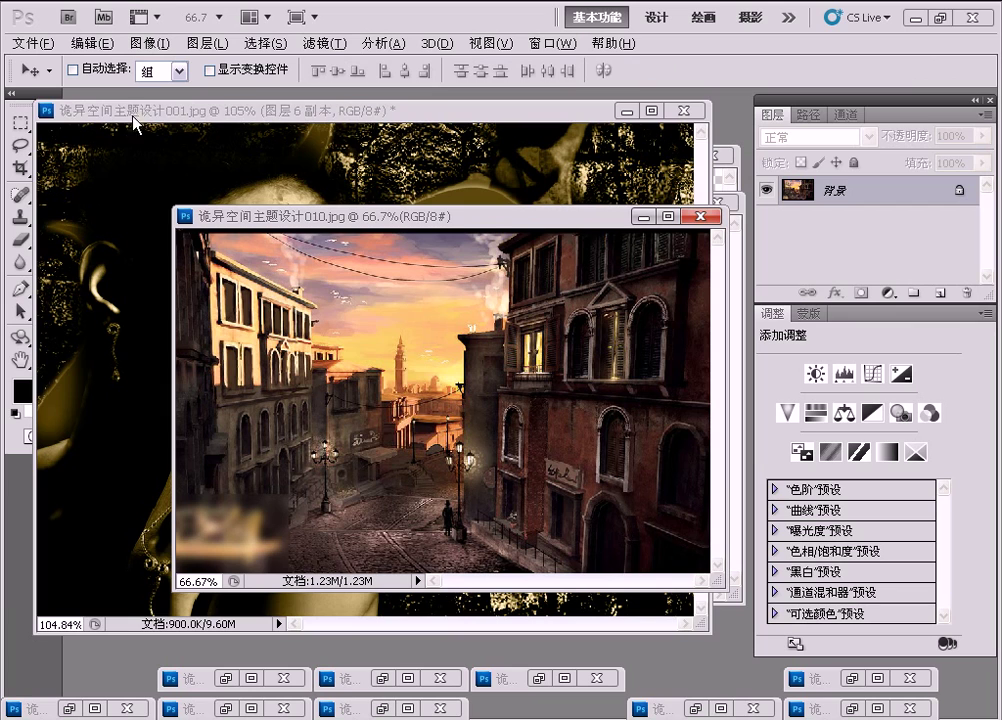
- Copy the street photo into the composite as Layer 7, scaled to about 93% to cover the canvas
left_click(12, 93)
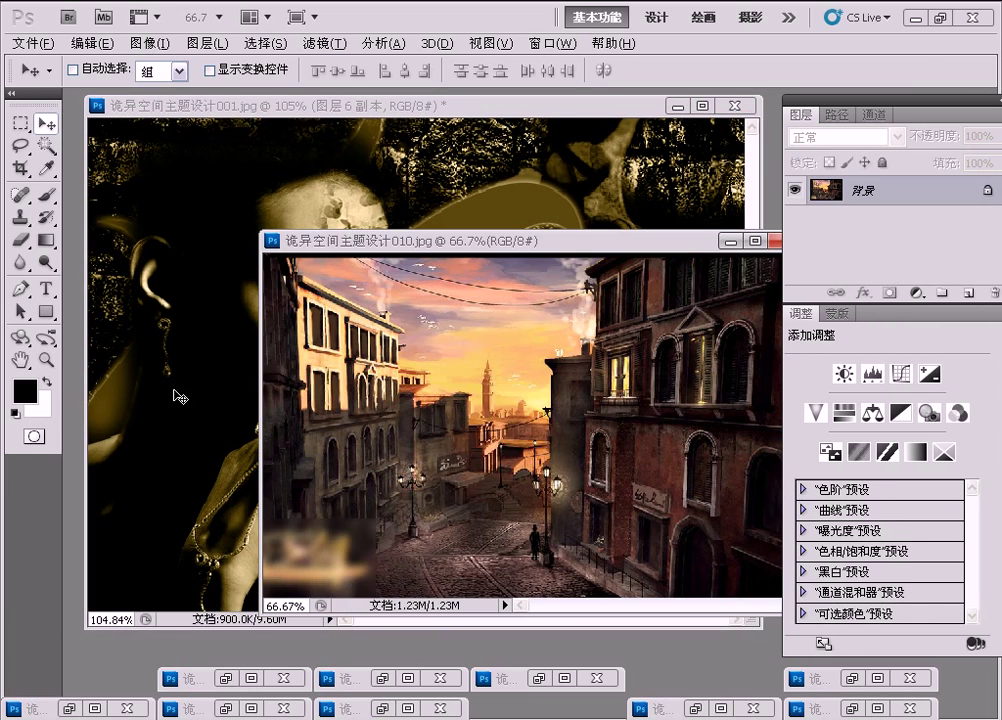
mouse_move(494, 414)
left_mouse_down()
mouse_move(174, 396)
mouse_move(383, 373)
left_mouse_up()
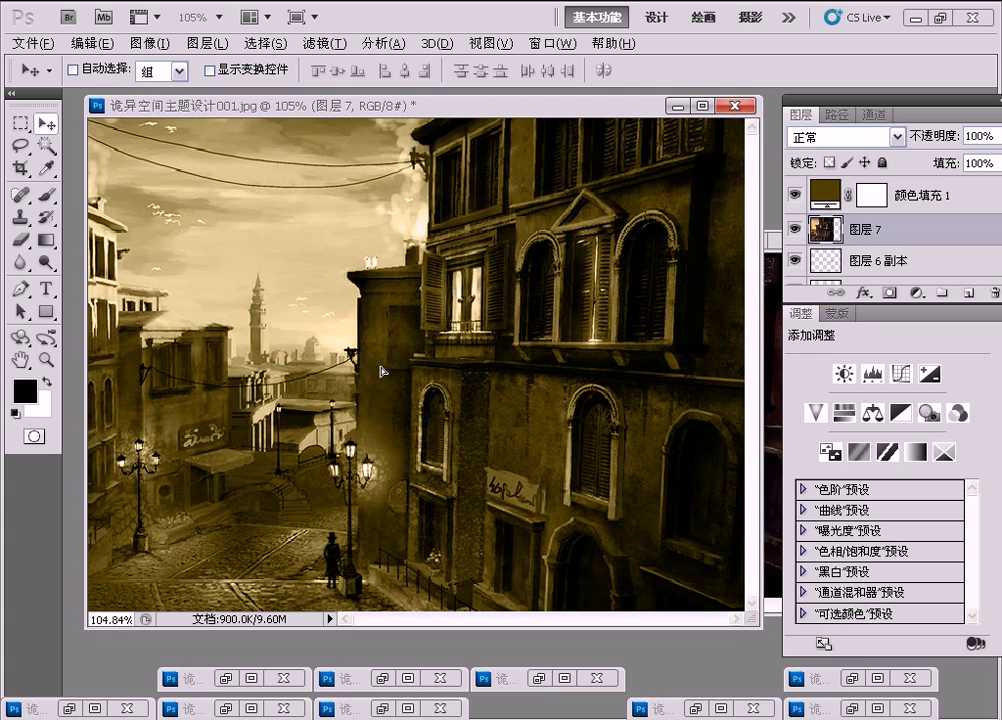
key("ctrl+minus")
key("ctrl+minus")
key("ctrl+t")
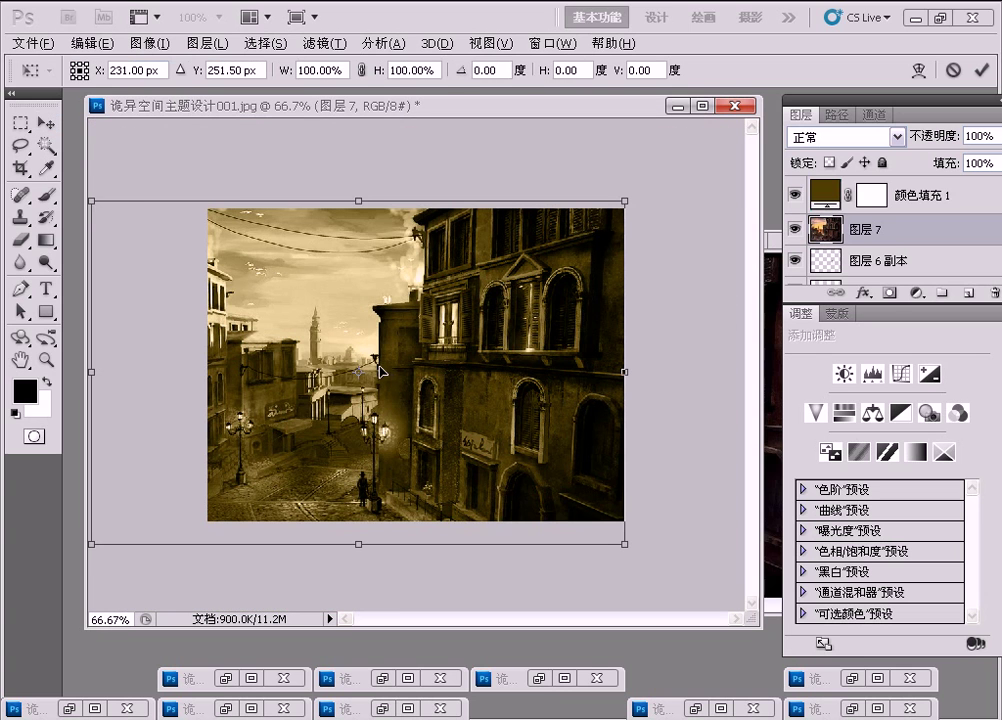
left_click_drag(98, 197, 116, 216)
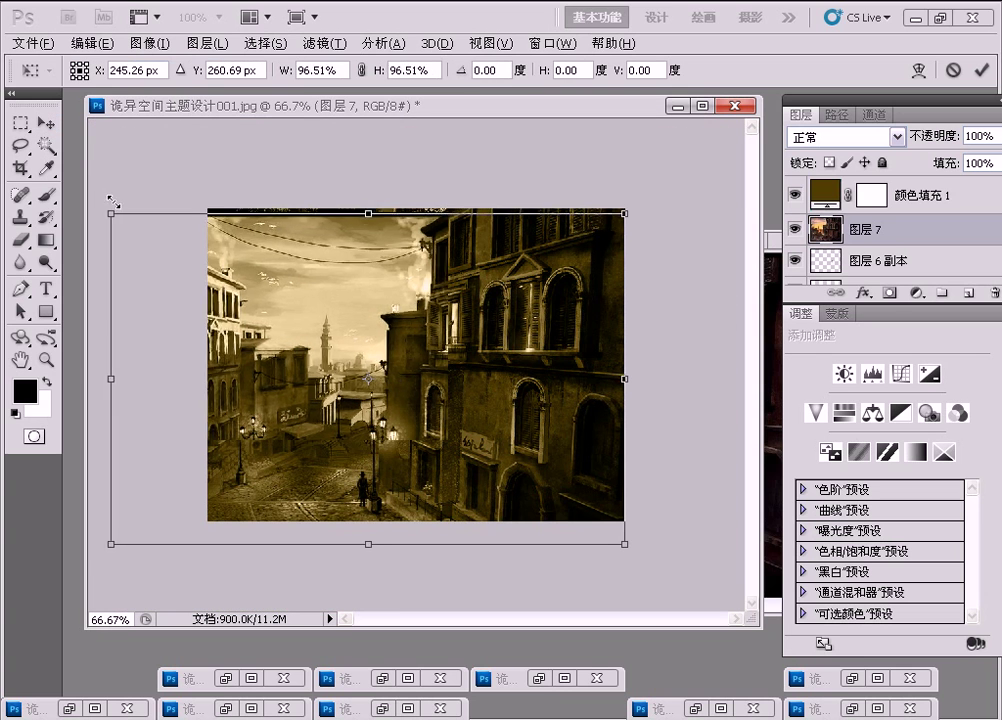
mouse_move(346, 369)
left_mouse_down()
mouse_move(351, 337)
mouse_move(346, 373)
left_mouse_up()
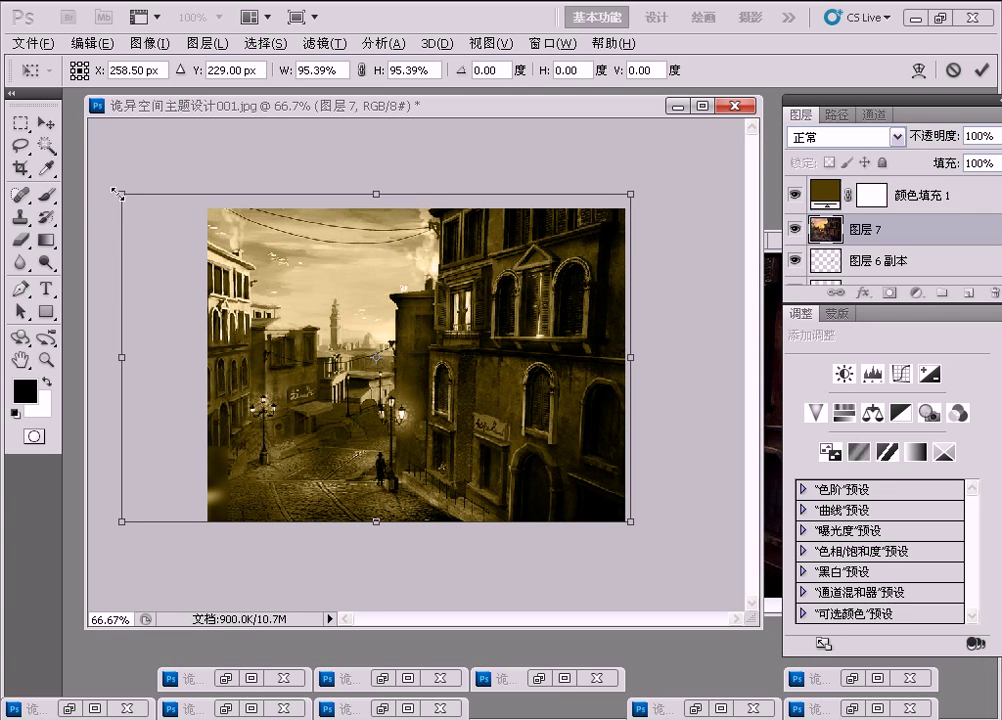
left_click_drag(124, 194, 137, 200)
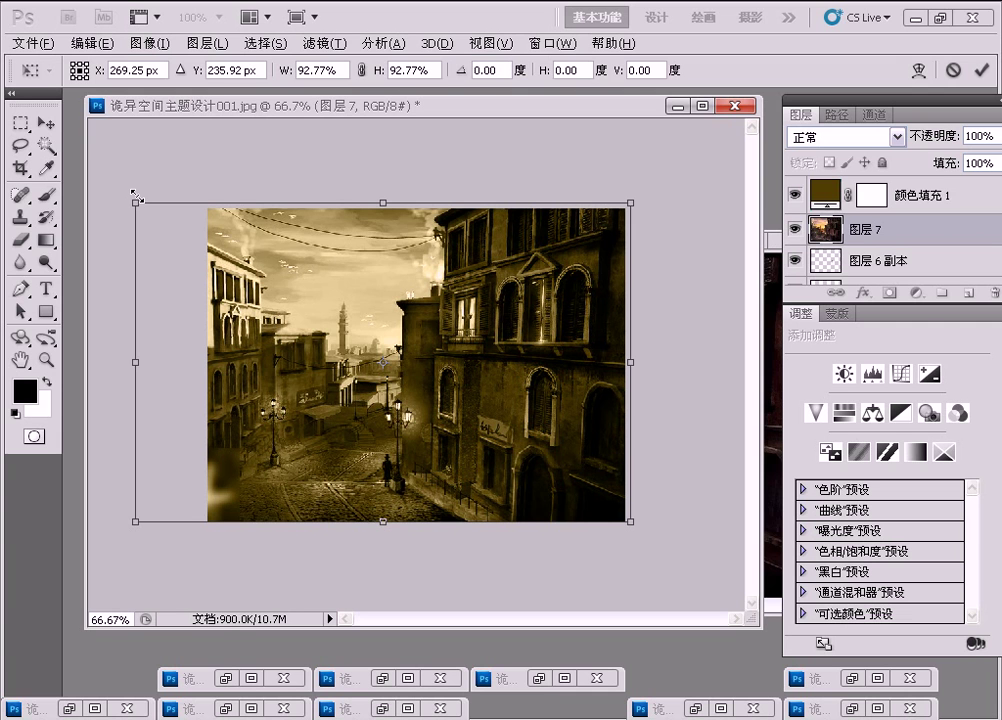
key("Return")
left_click(20, 360)
- Add a layer mask to the street layer and set up a larger black brush at 50% opacity
double_click(20, 360)
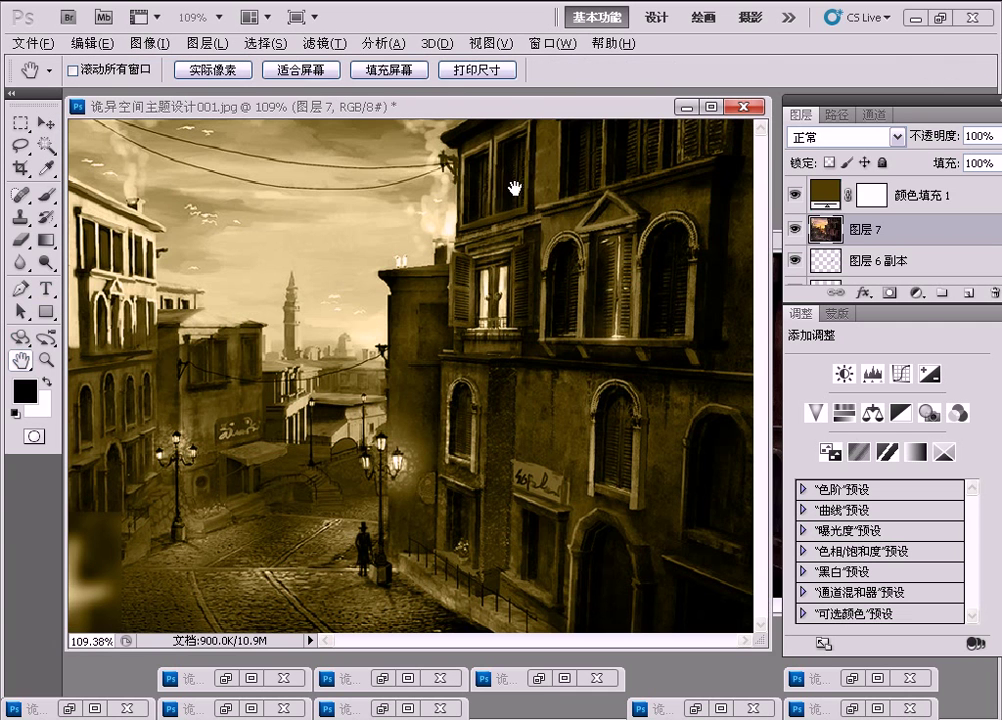
left_click(886, 294)
key("x")
left_click(46, 384)
left_click(46, 194)
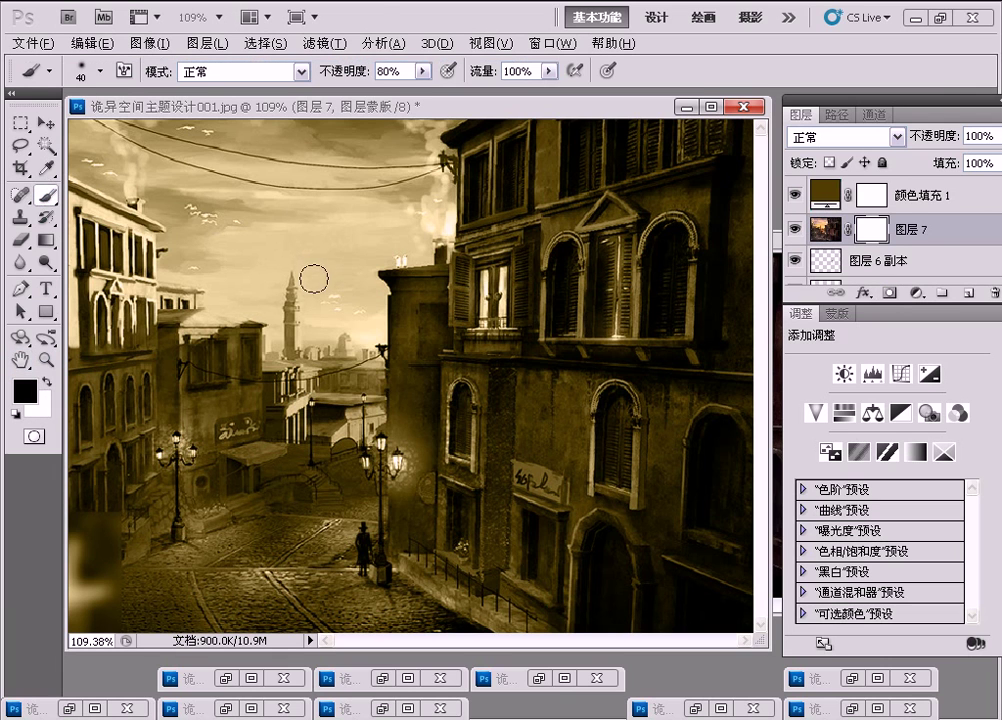
key("bracketright")
key("bracketright")
key("bracketright")
key("bracketright")
key("bracketright")
key("bracketright")
double_click(378, 71)
type("50")
- Paint the mask to reveal the woman's eyes, lips, hand and butterfly, fading the street's lower facade
left_click_drag(285, 445, 232, 476)
left_click_drag(220, 226, 323, 253)
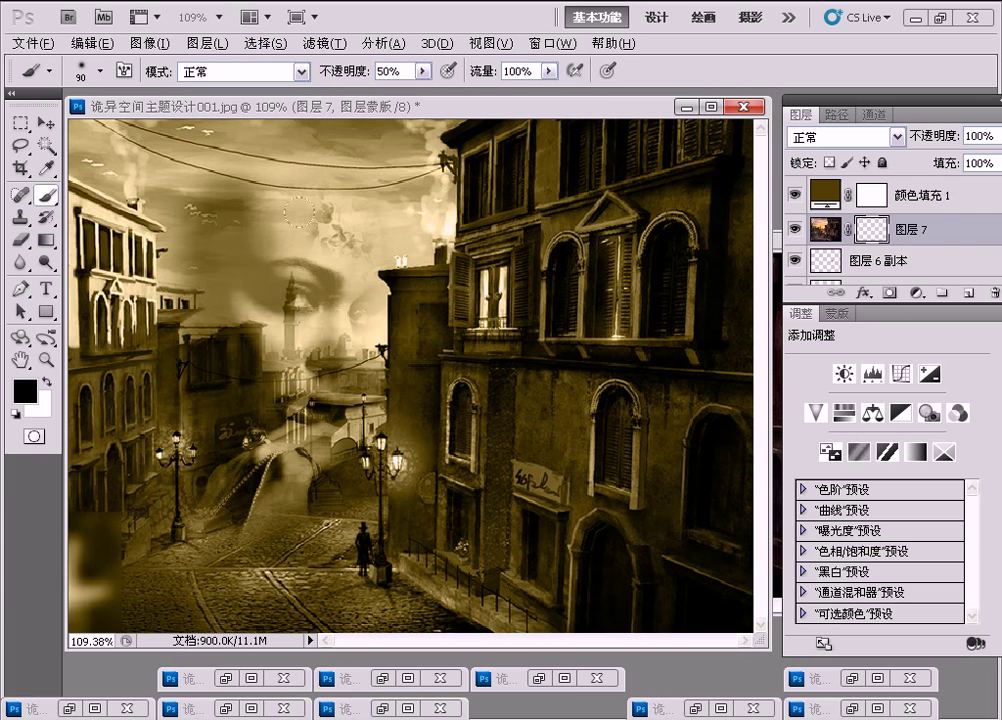
left_click_drag(354, 178, 312, 175)
mouse_move(237, 509)
left_mouse_down()
mouse_move(305, 402)
mouse_move(285, 470)
left_mouse_up()
left_click_drag(300, 400, 340, 465)
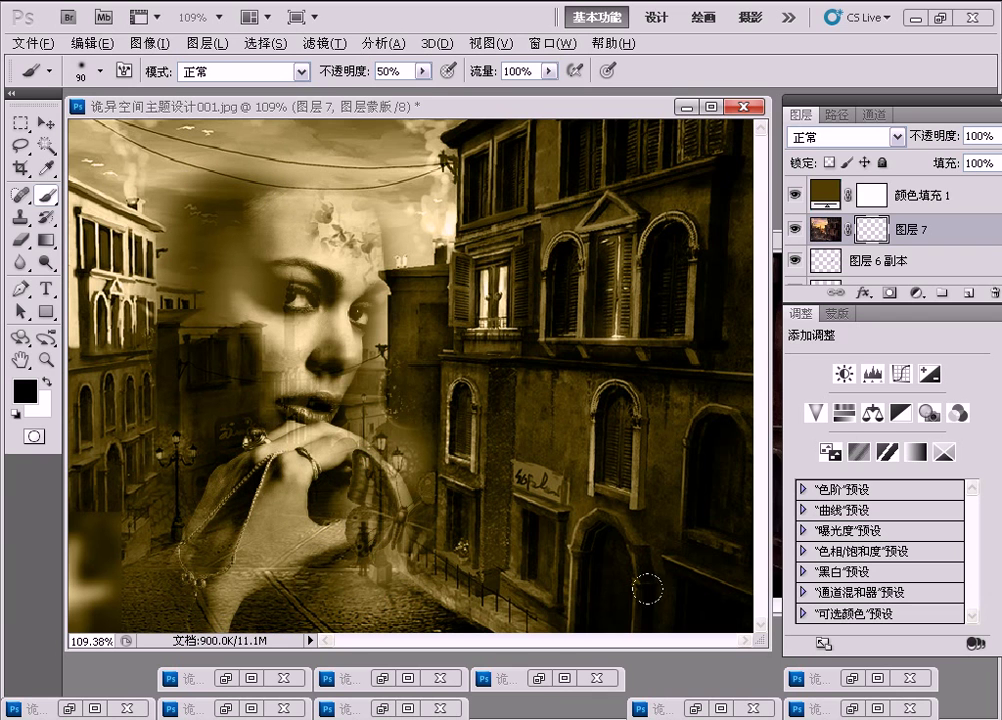
mouse_move(460, 414)
left_mouse_down()
mouse_move(648, 392)
mouse_move(614, 494)
left_mouse_up()
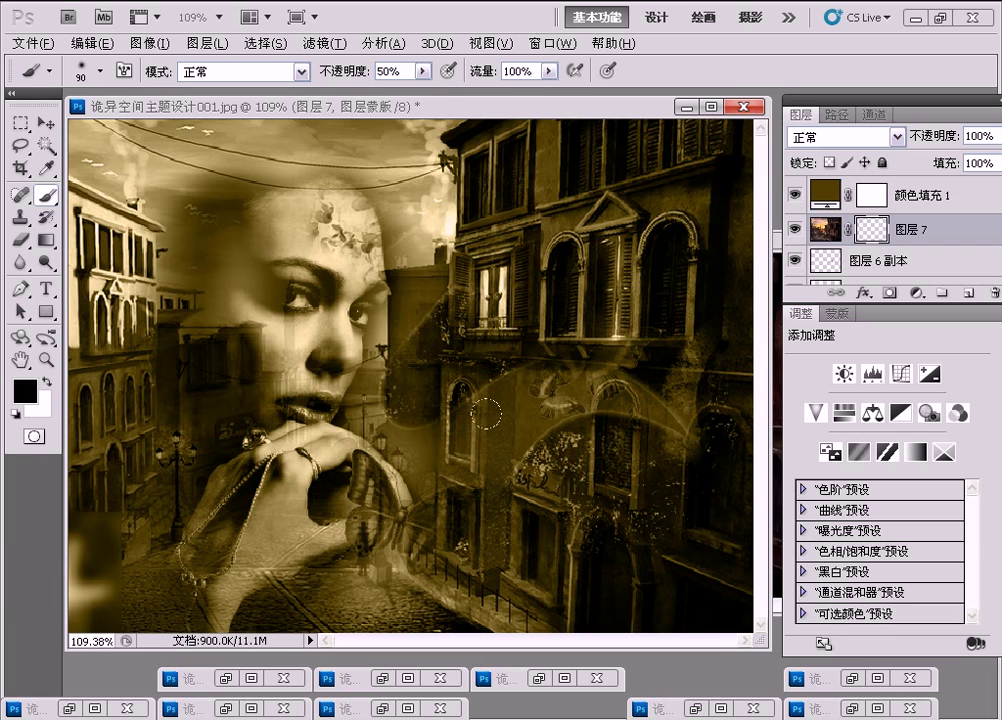
left_click_drag(352, 540, 365, 475)
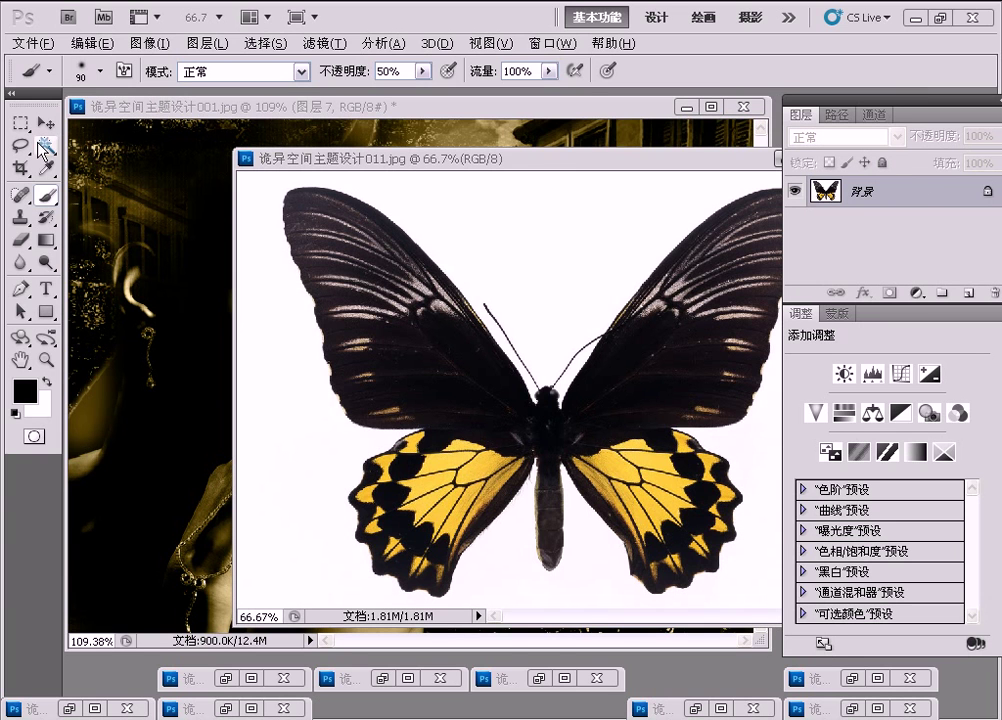
- Isolate the butterfly in 011.jpg with an inverted Magic Wand selection and drag it into 001.jpg
left_click(46, 145)
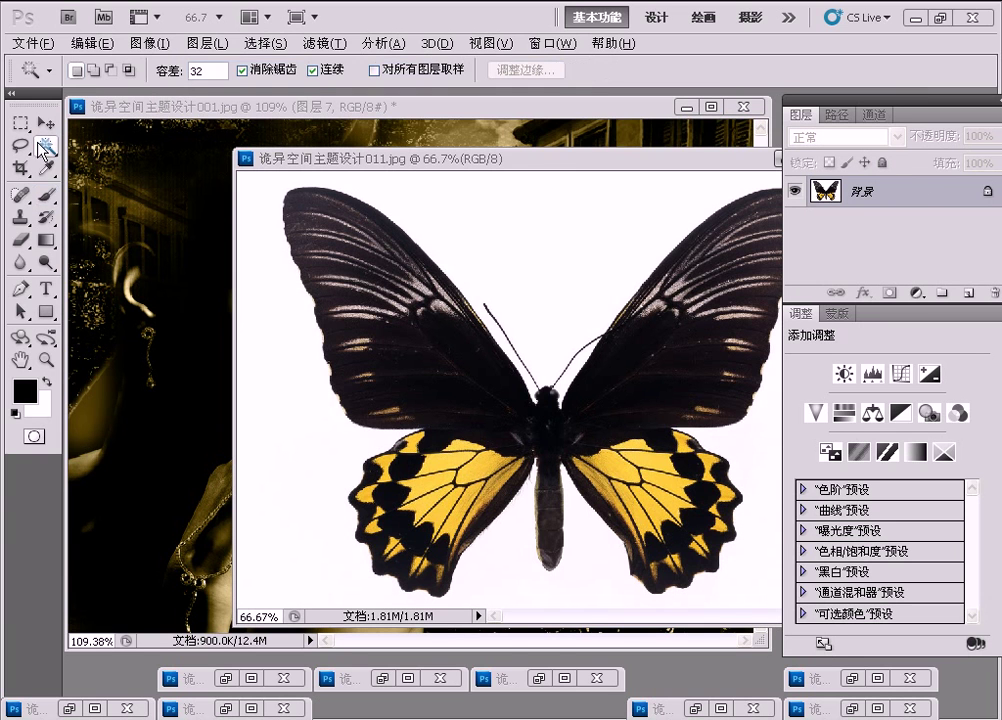
left_click(516, 240)
right_click(515, 236)
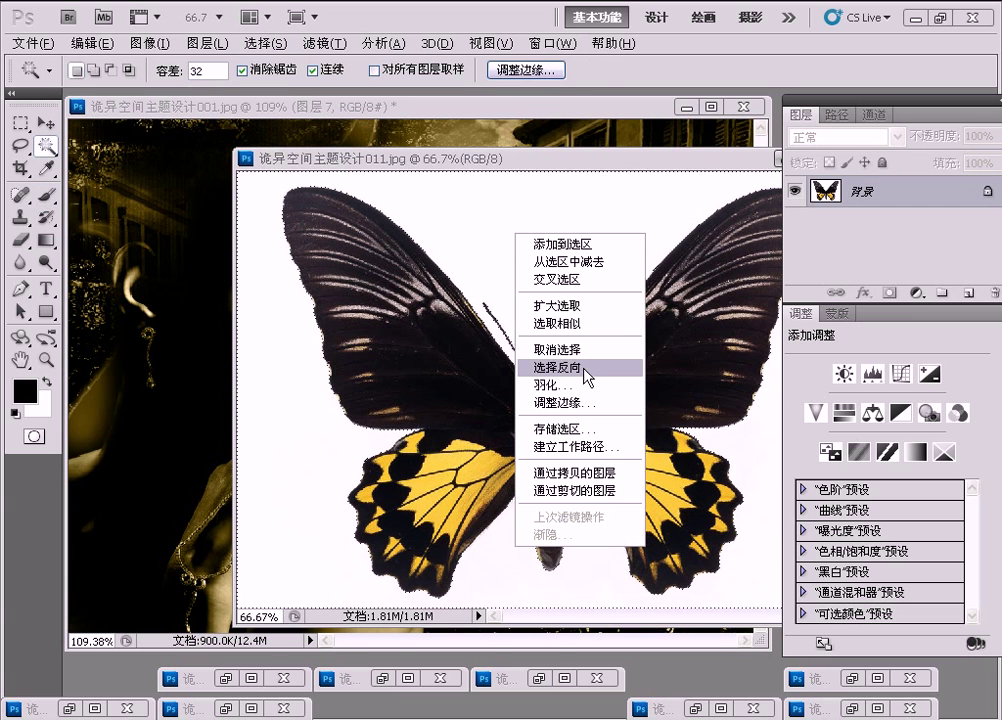
left_click(585, 325)
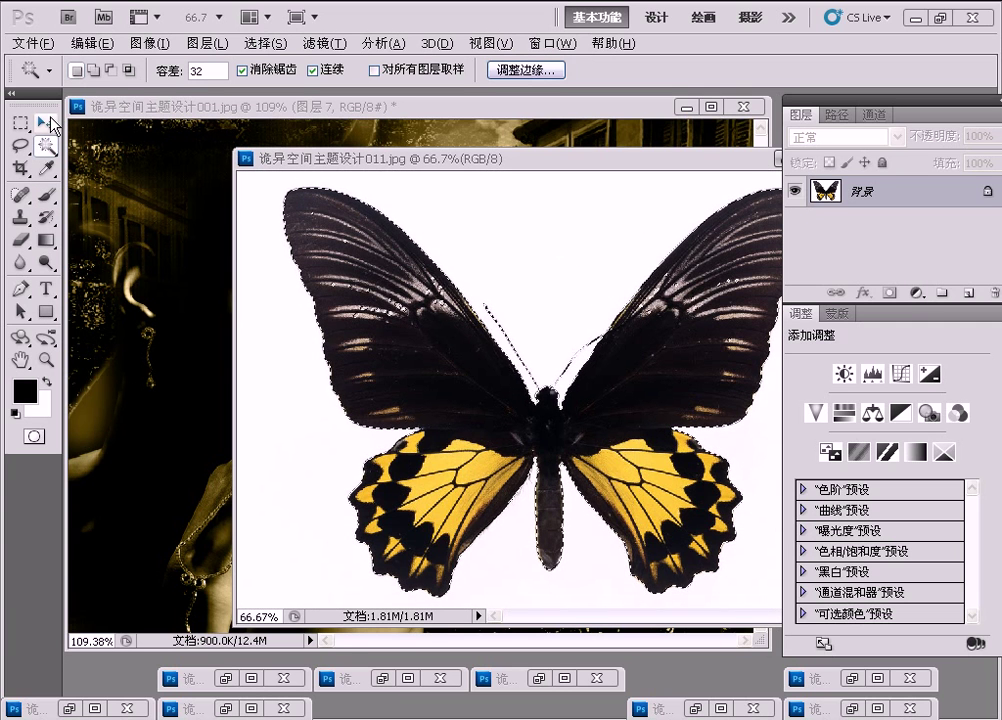
left_click(46, 122)
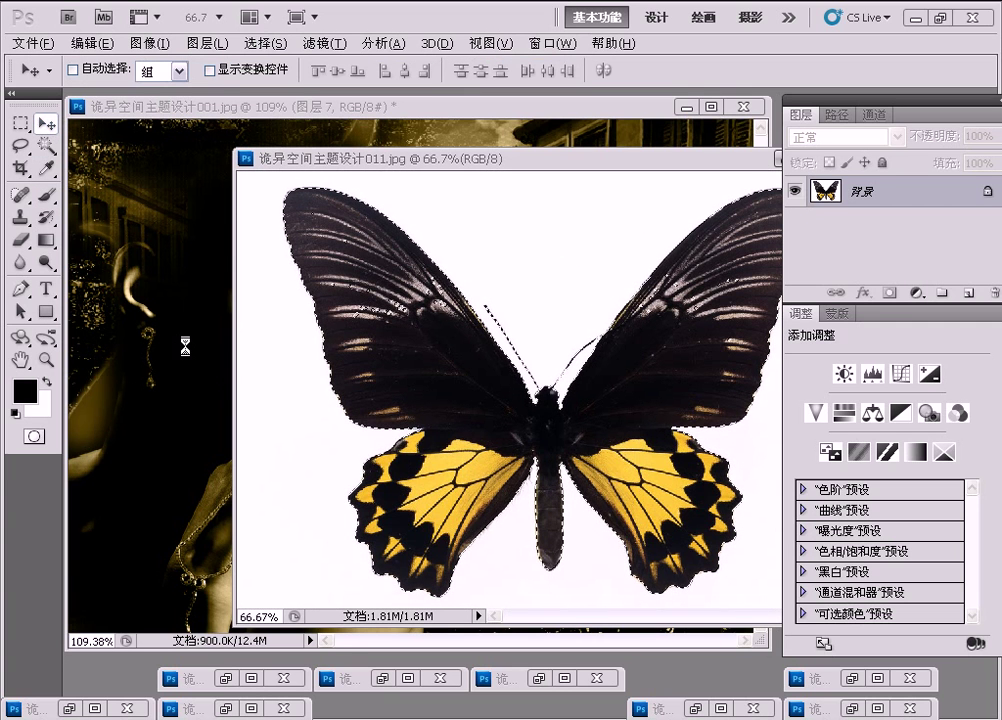
left_click_drag(222, 368, 186, 351)
- Shrink the butterfly to 6.98%, rotate it 60.40°, move it up-right, then fit the view
key("ctrl+minus")
key("ctrl+minus")
key("ctrl+minus")
key("ctrl+t")
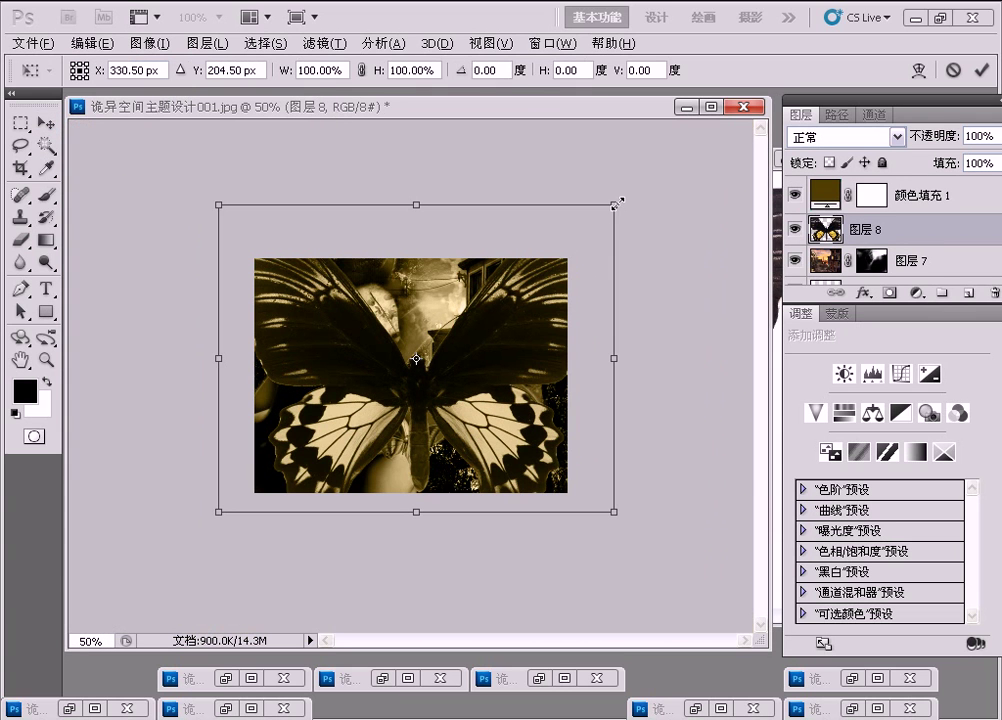
left_click_drag(518, 272, 436, 348)
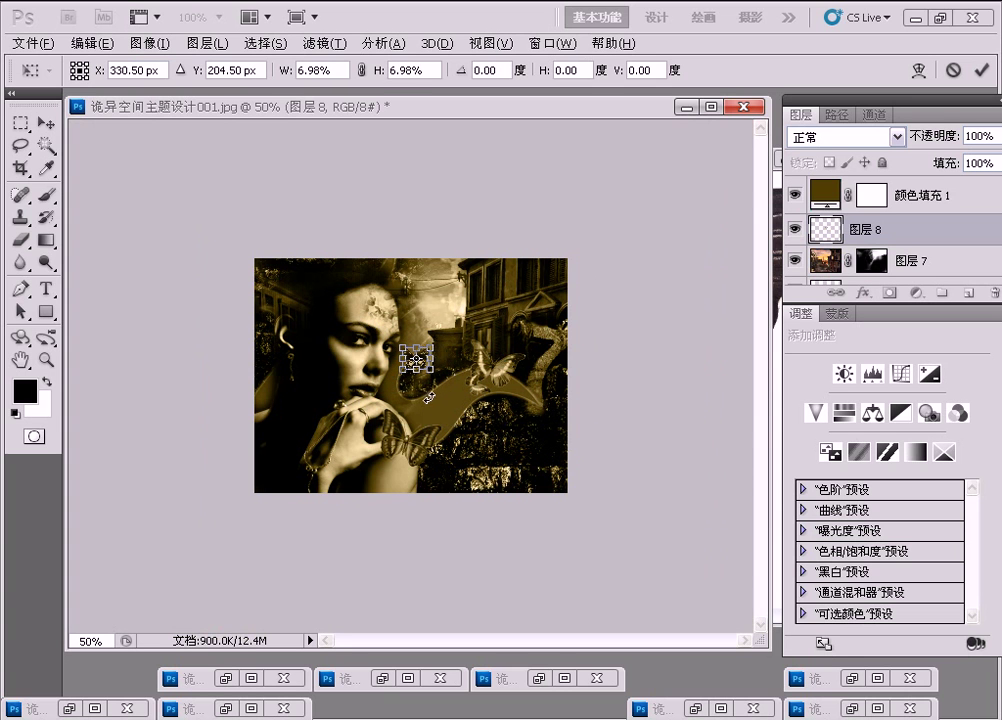
left_click_drag(433, 396, 415, 397)
key("ctrl+plus")
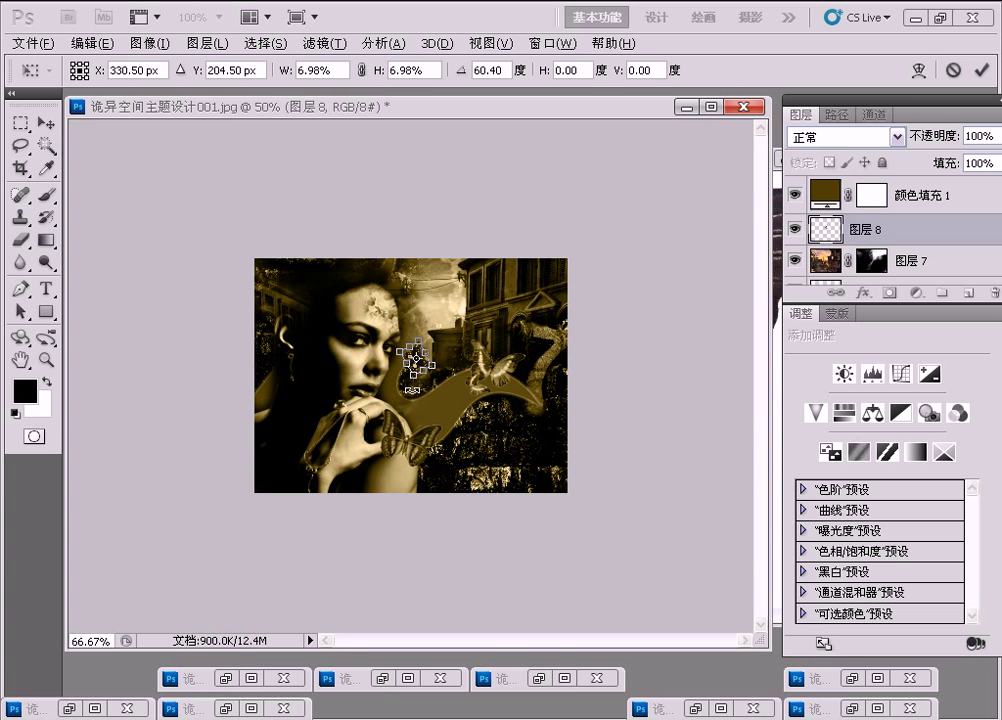
key("ctrl+plus")
key("ctrl+plus")
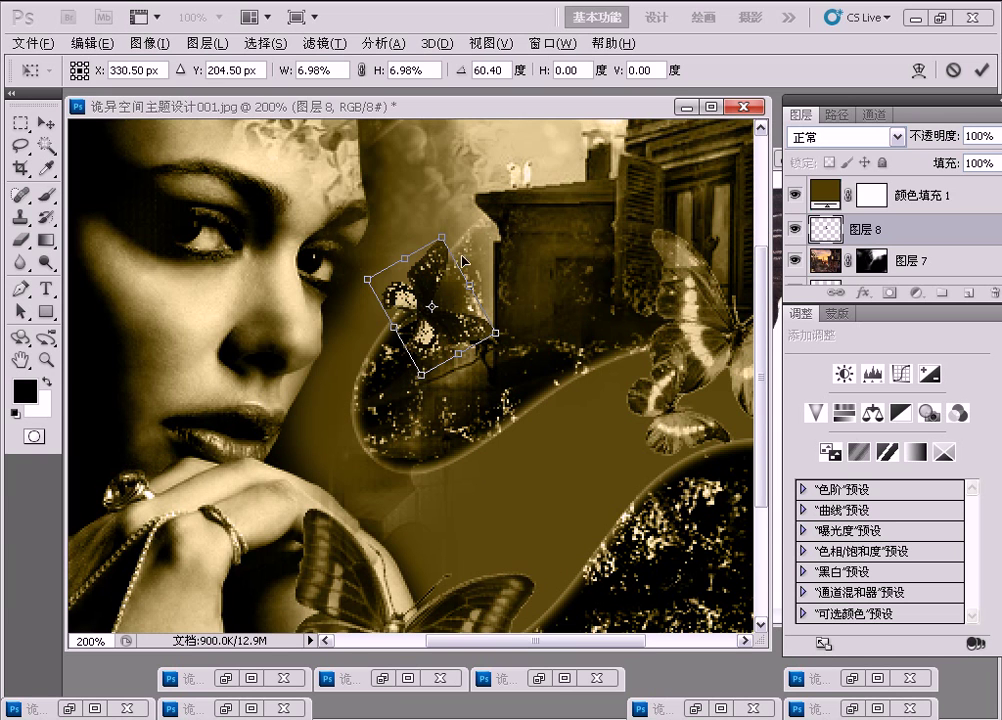
left_click_drag(440, 300, 507, 135)
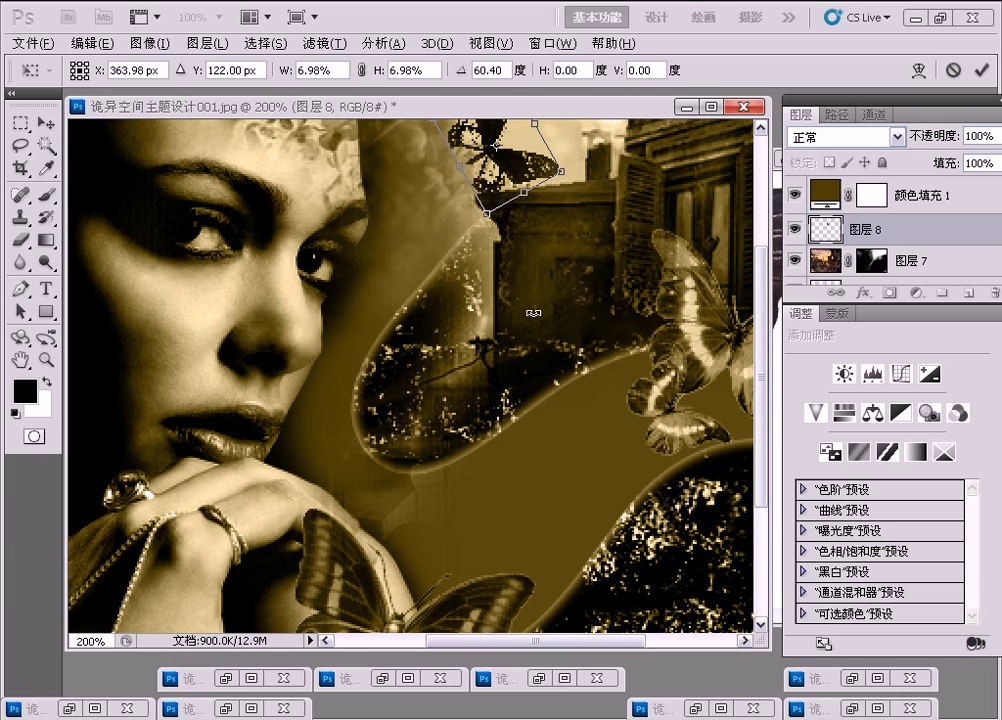
key("ctrl+minus")
key("Return")
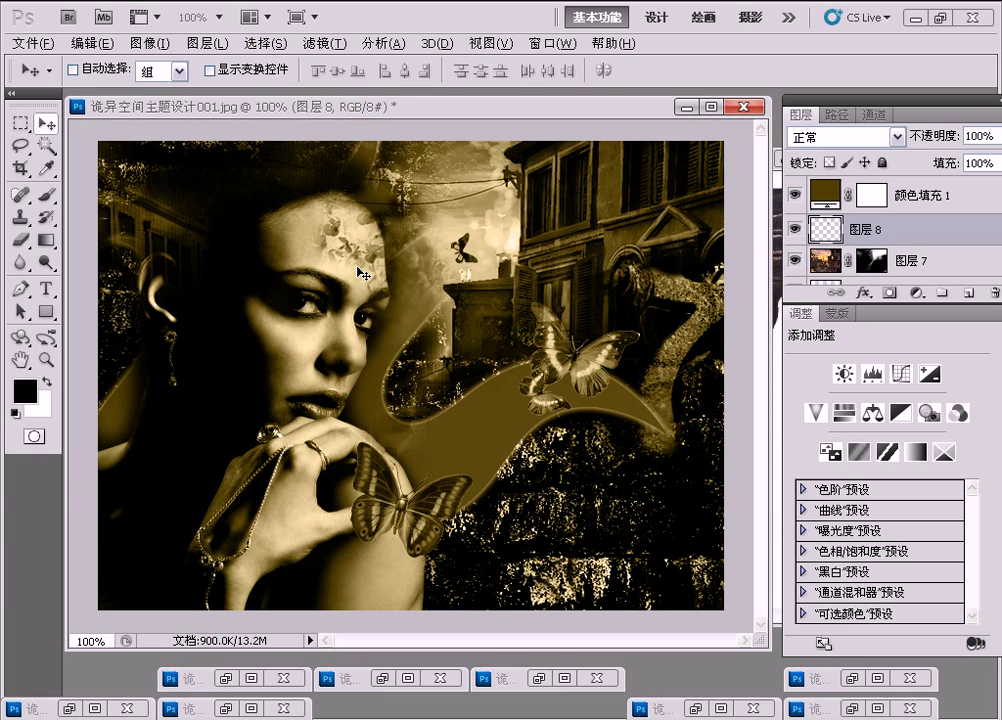
double_click(20, 361)
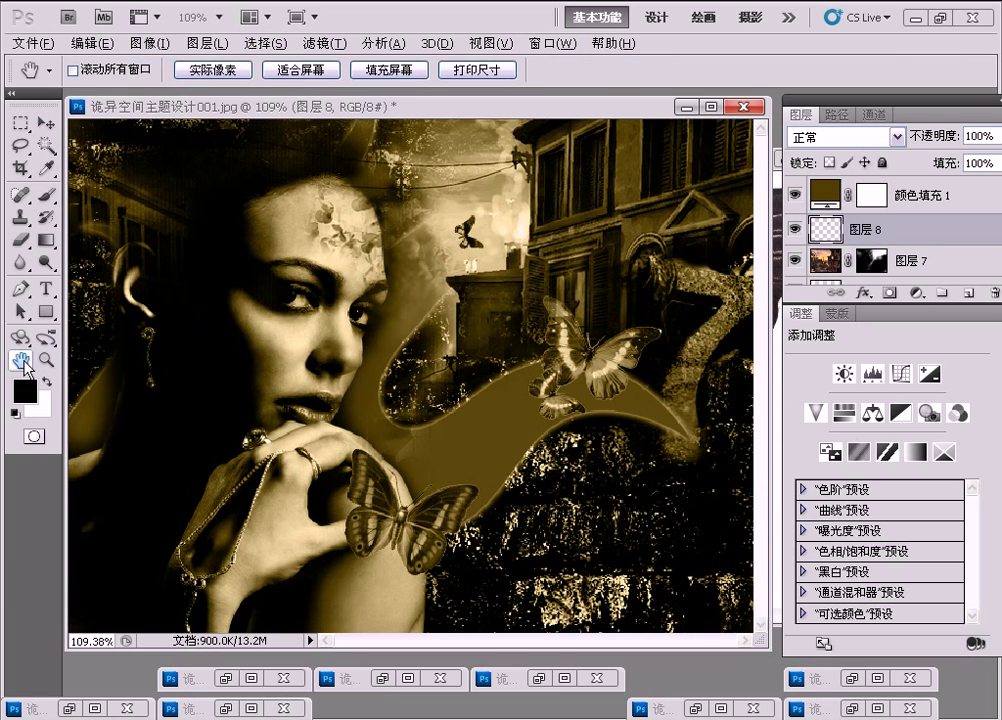
- Drag the purple pagoda photo into the main composite's lower right
key("ctrl+Tab")
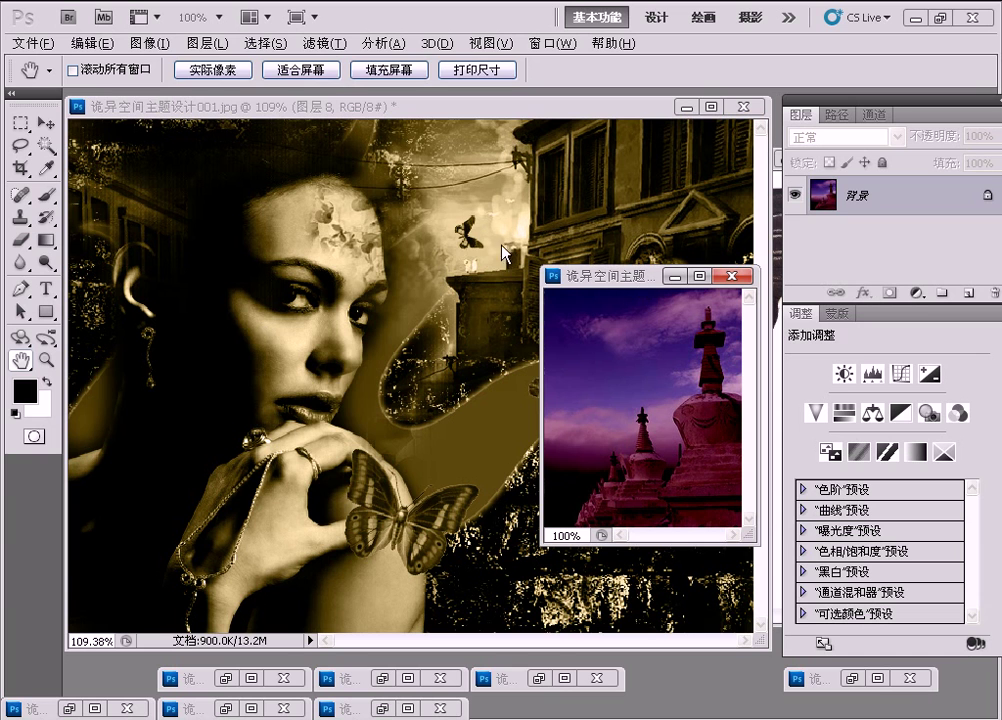
left_click(46, 124)
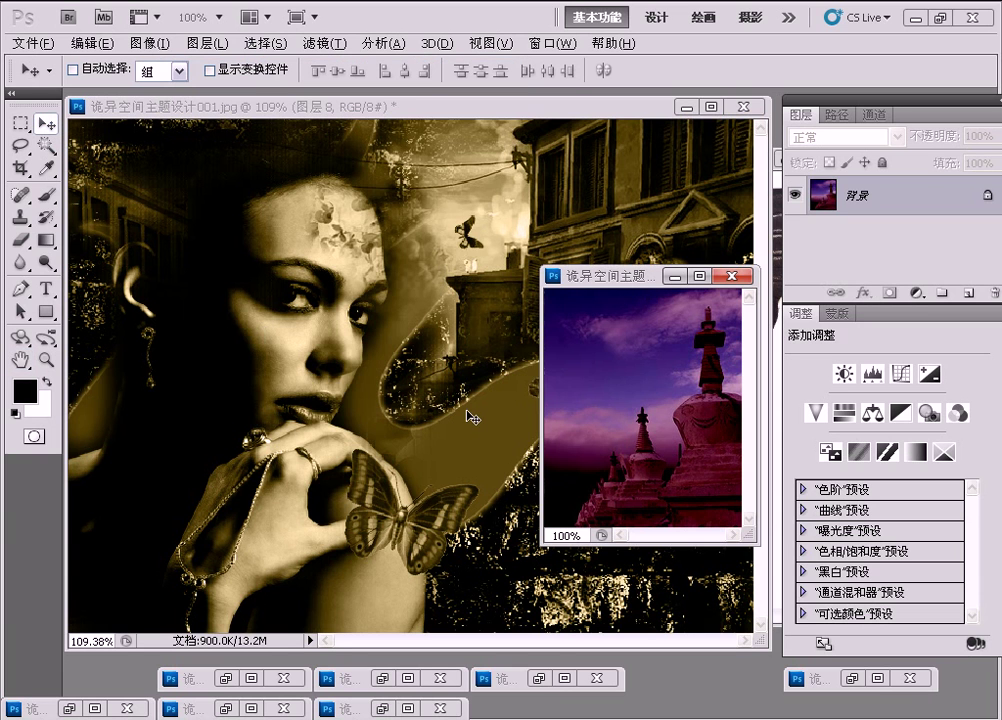
left_click_drag(471, 416, 617, 521)
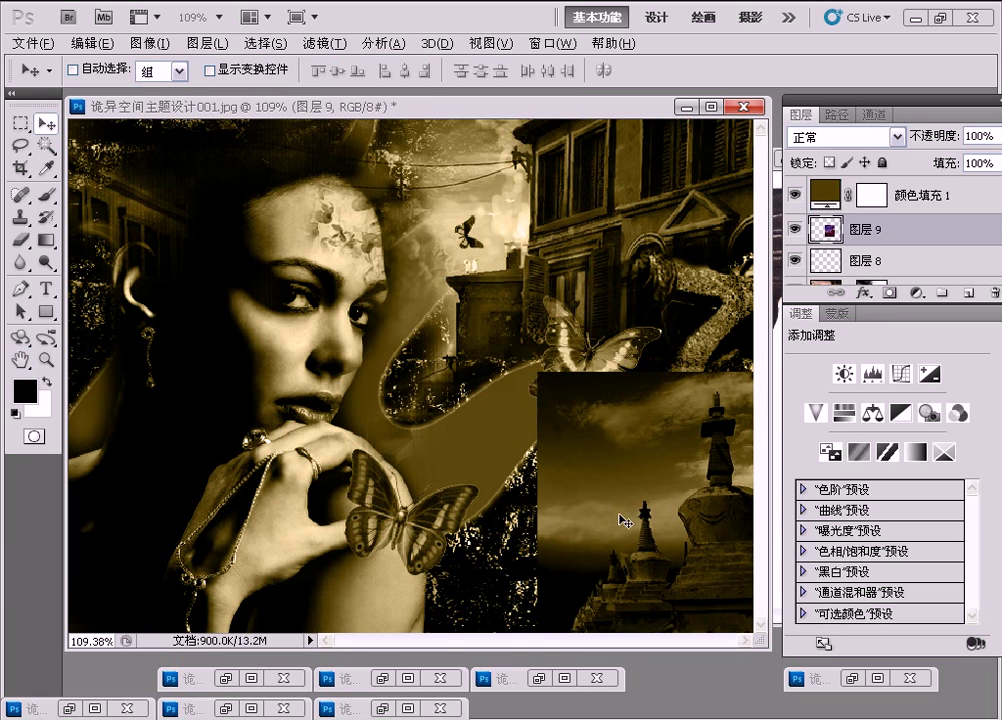
- Mask the pagoda layer and brush away its top-left, butterfly-side and right edges
left_click(891, 293)
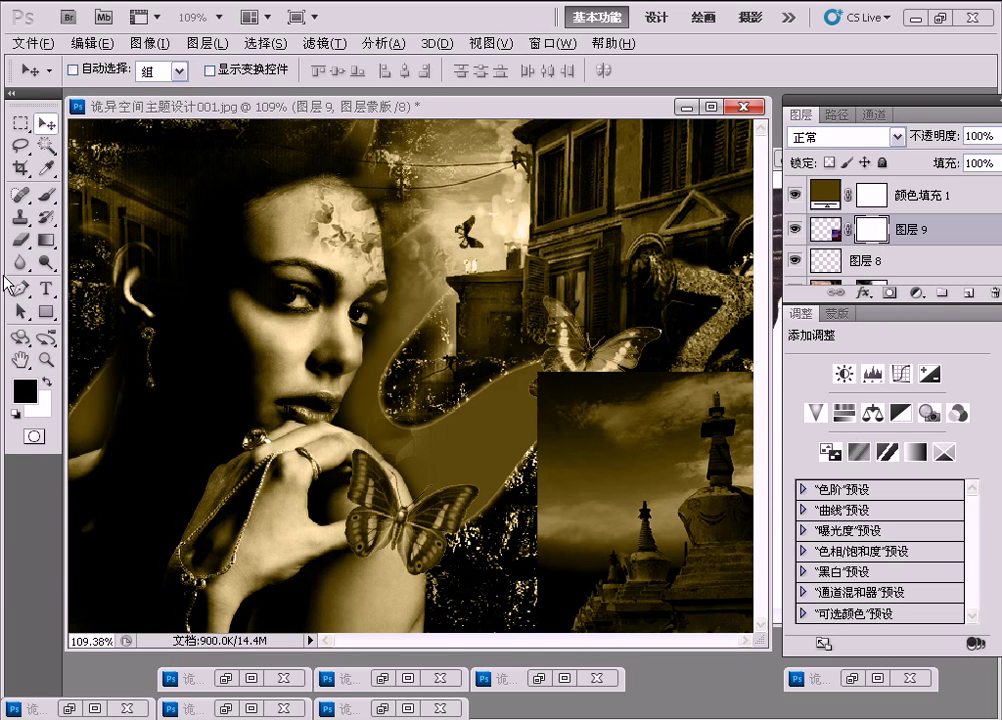
left_click(42, 196)
key("bracketright")
key("bracketright")
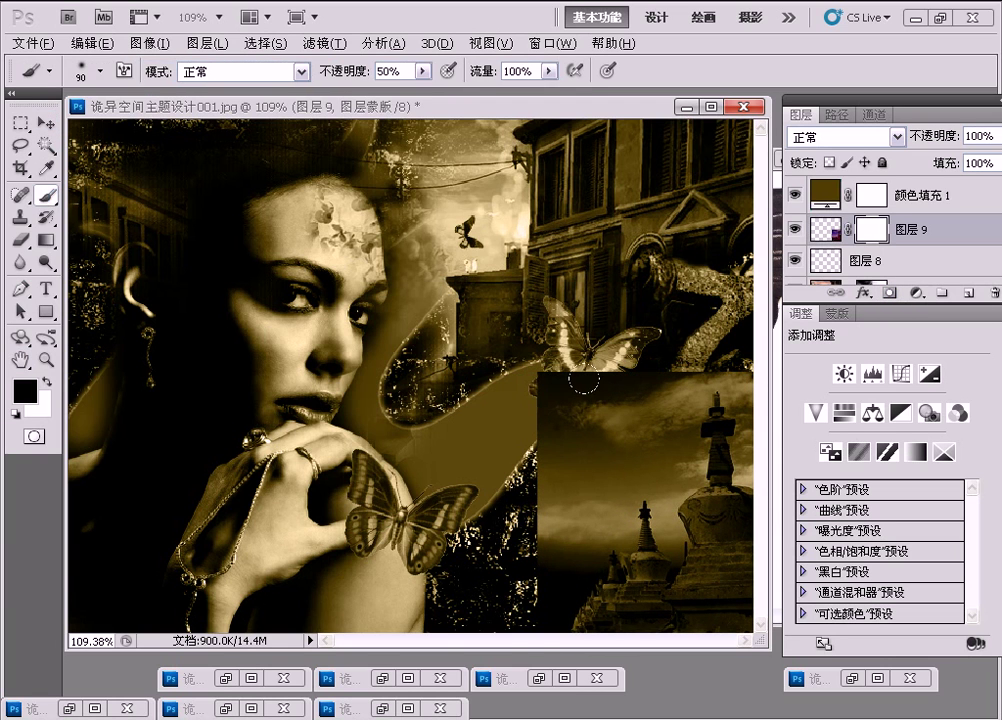
mouse_move(536, 328)
left_mouse_down()
mouse_move(568, 278)
mouse_move(560, 470)
left_mouse_up()
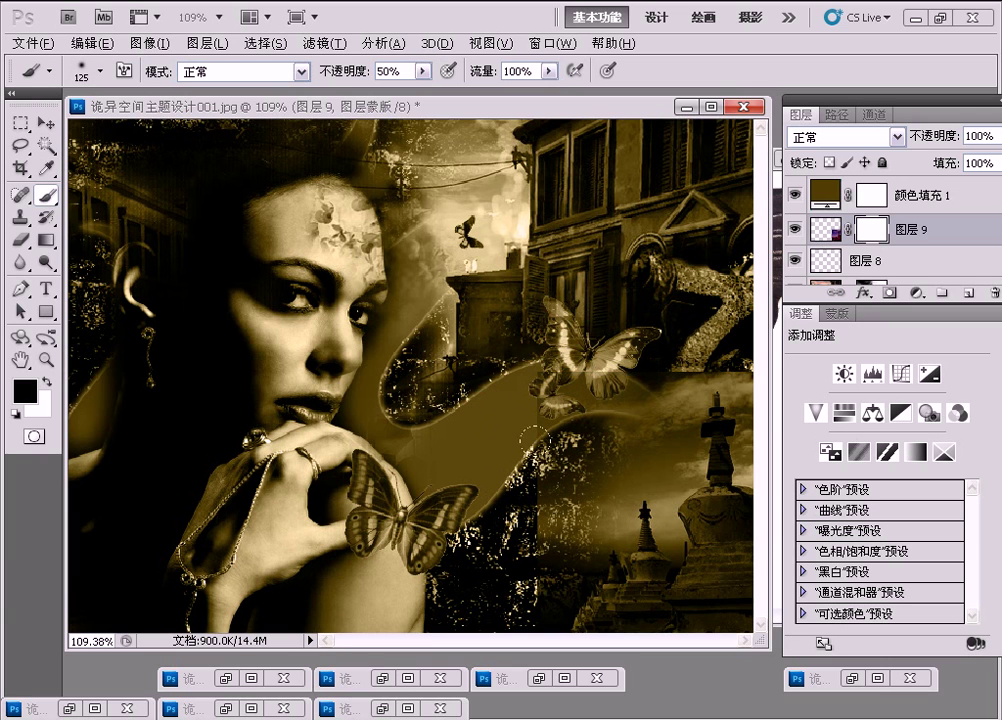
left_click_drag(532, 358, 546, 392)
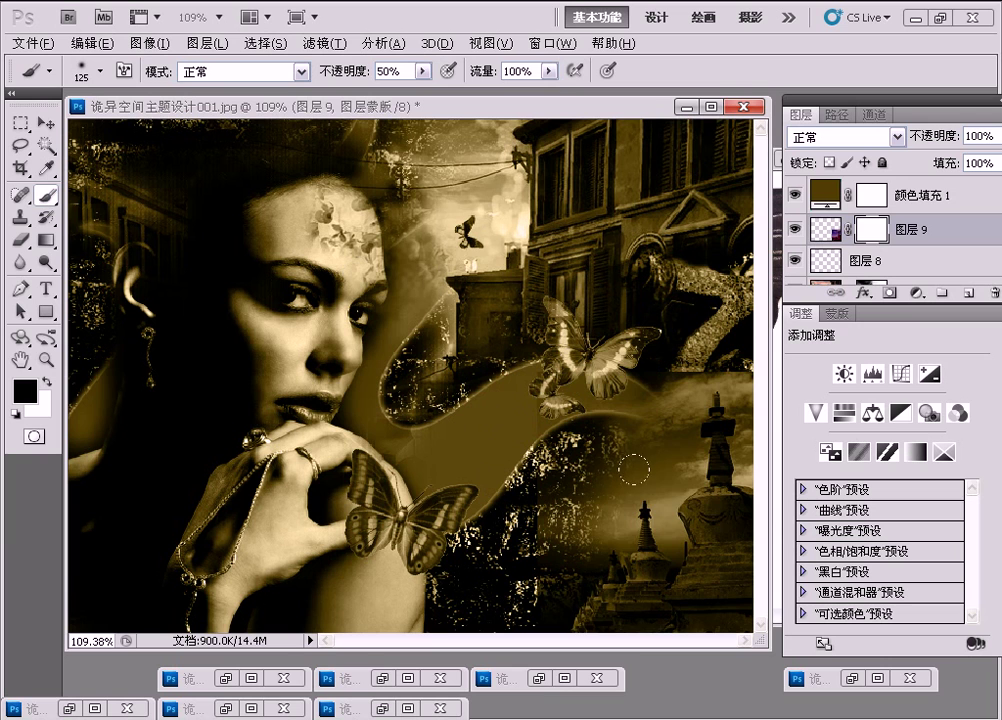
left_click_drag(634, 469, 634, 465)
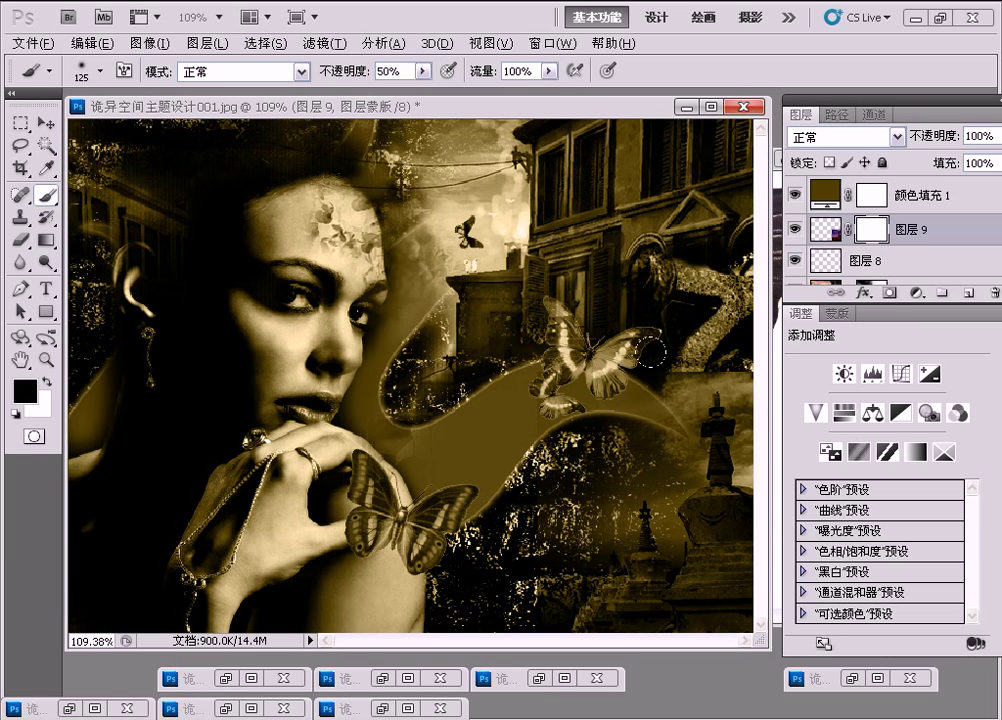
mouse_move(677, 342)
left_mouse_down()
mouse_move(689, 333)
mouse_move(708, 347)
left_mouse_up()
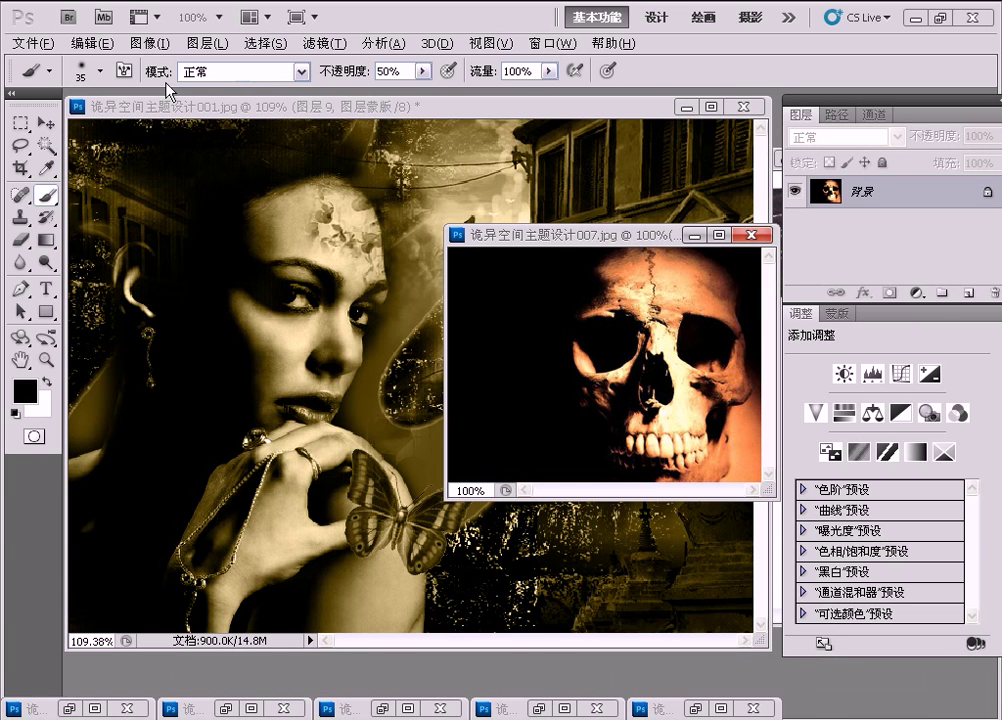
- Place the skull photo over the woman's face as Layer 10, then mask away its right-hand edges
left_click(45, 122)
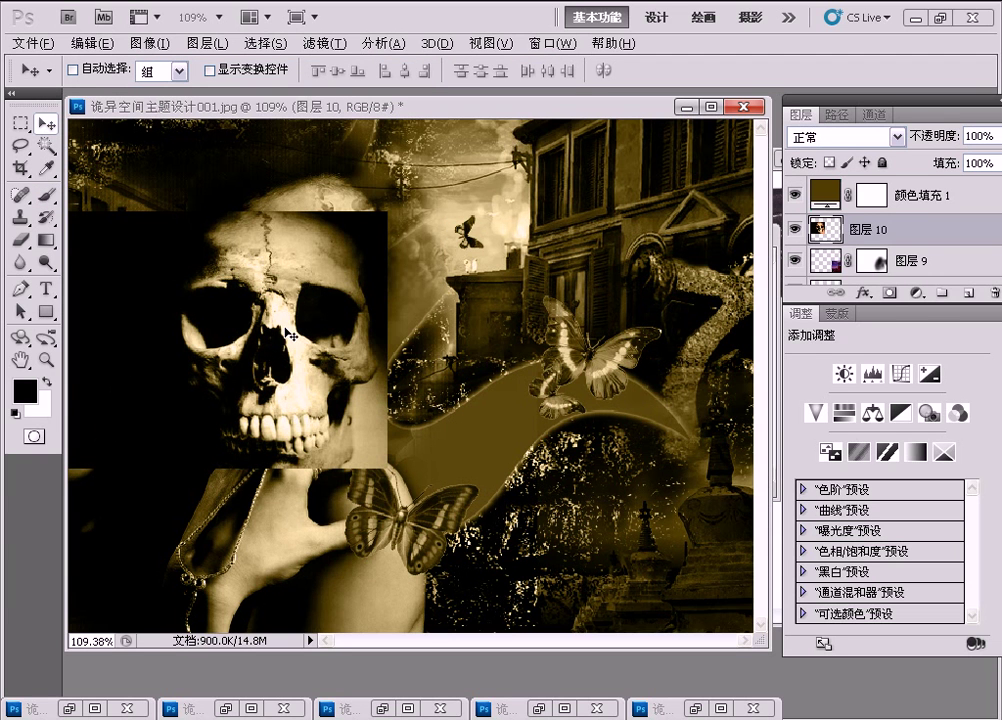
left_click_drag(290, 335, 293, 315)
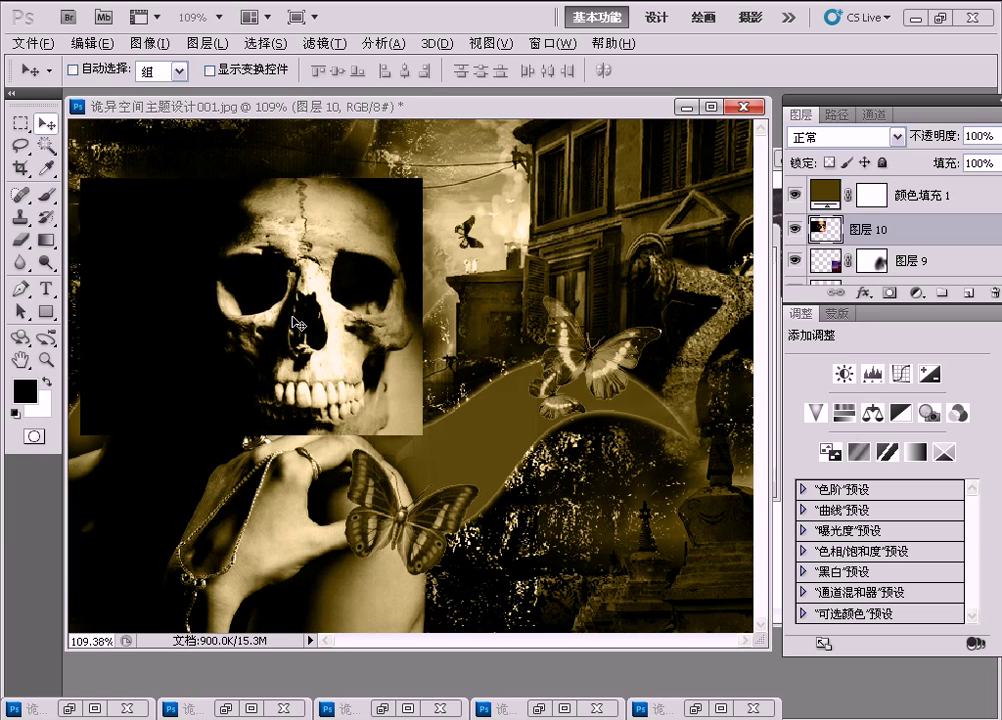
left_click(889, 293)
left_click(46, 195)
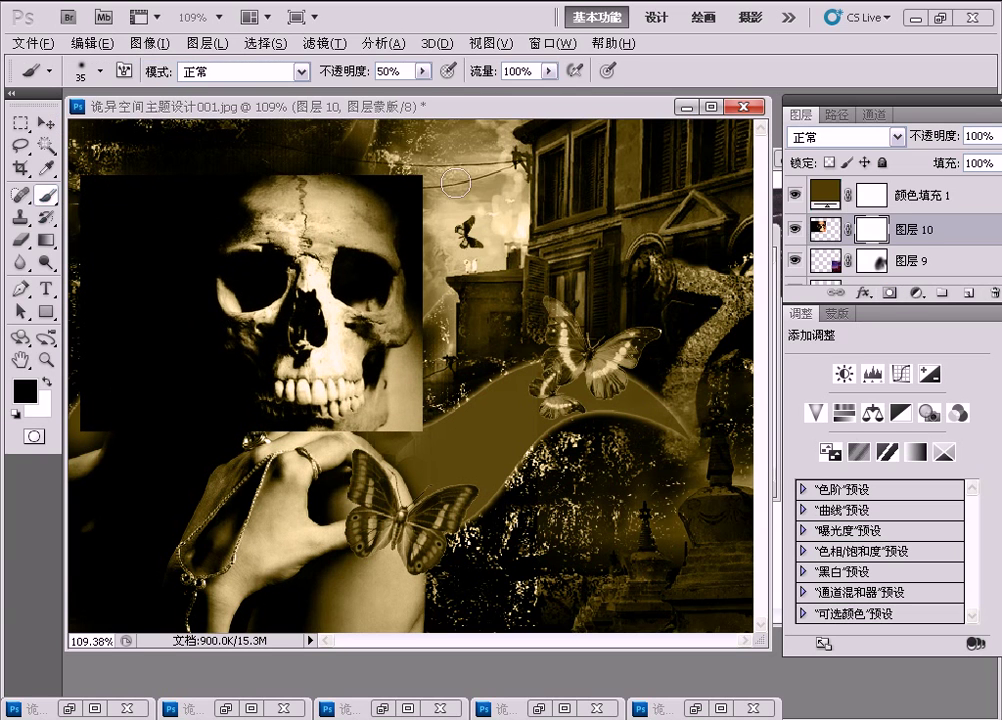
key("bracketright")
mouse_move(398, 262)
left_mouse_down()
mouse_move(400, 180)
mouse_move(398, 260)
left_mouse_up()
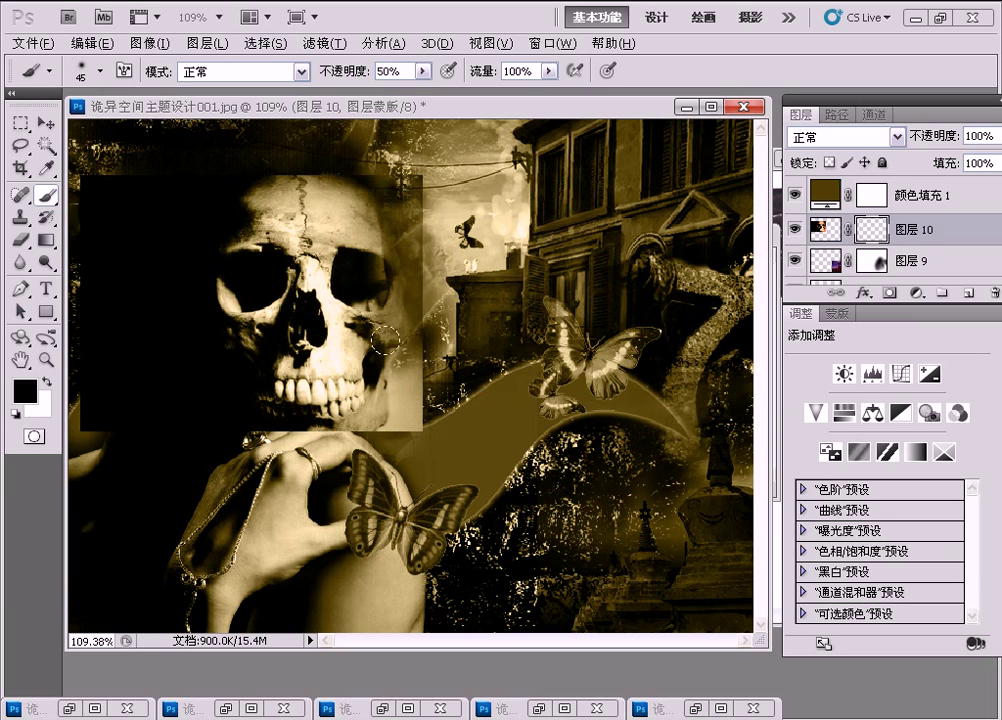
mouse_move(398, 425)
left_mouse_down()
mouse_move(416, 321)
mouse_move(417, 389)
mouse_move(411, 427)
mouse_move(418, 208)
left_mouse_up()
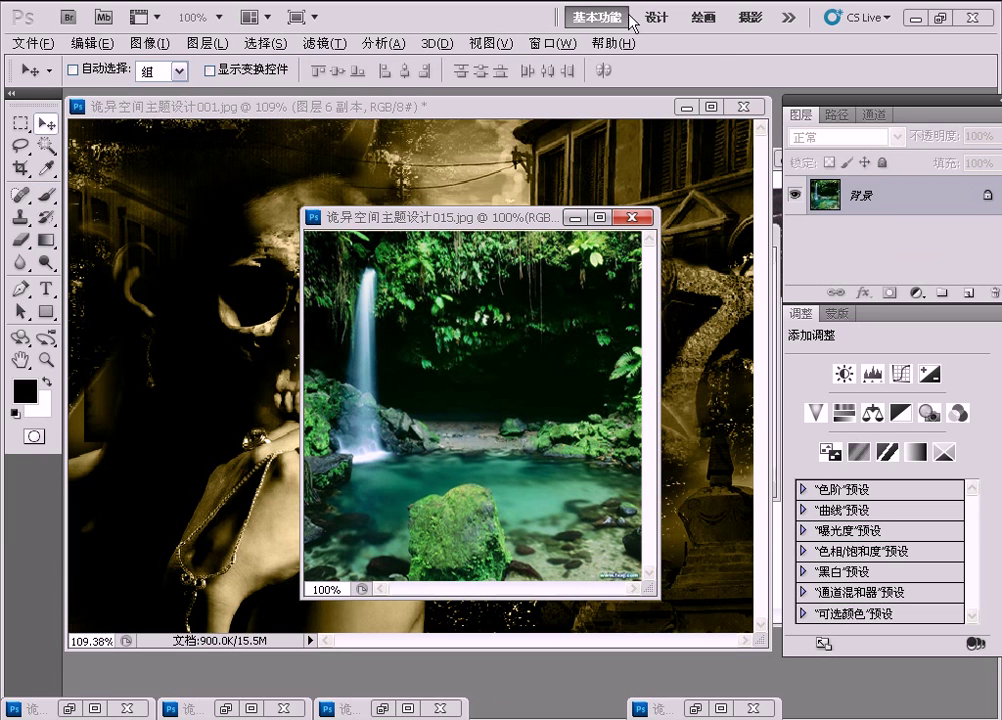
- Position the waterfall photo at lower left and stack it just below Color Fill 1
key("m")
left_click(46, 123)
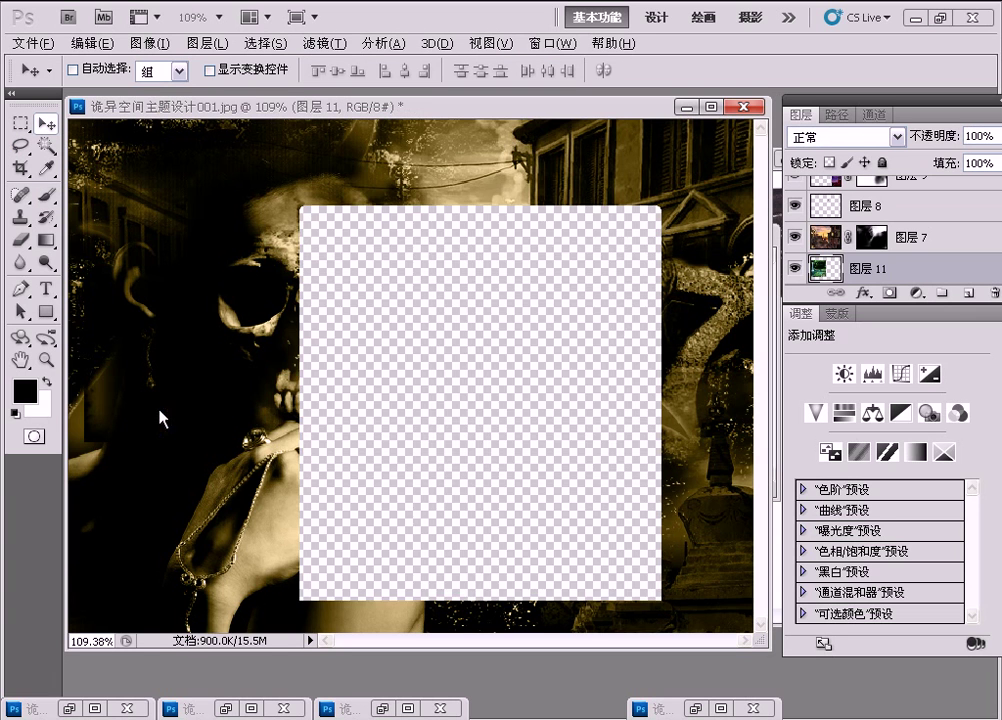
left_click_drag(197, 447, 202, 496)
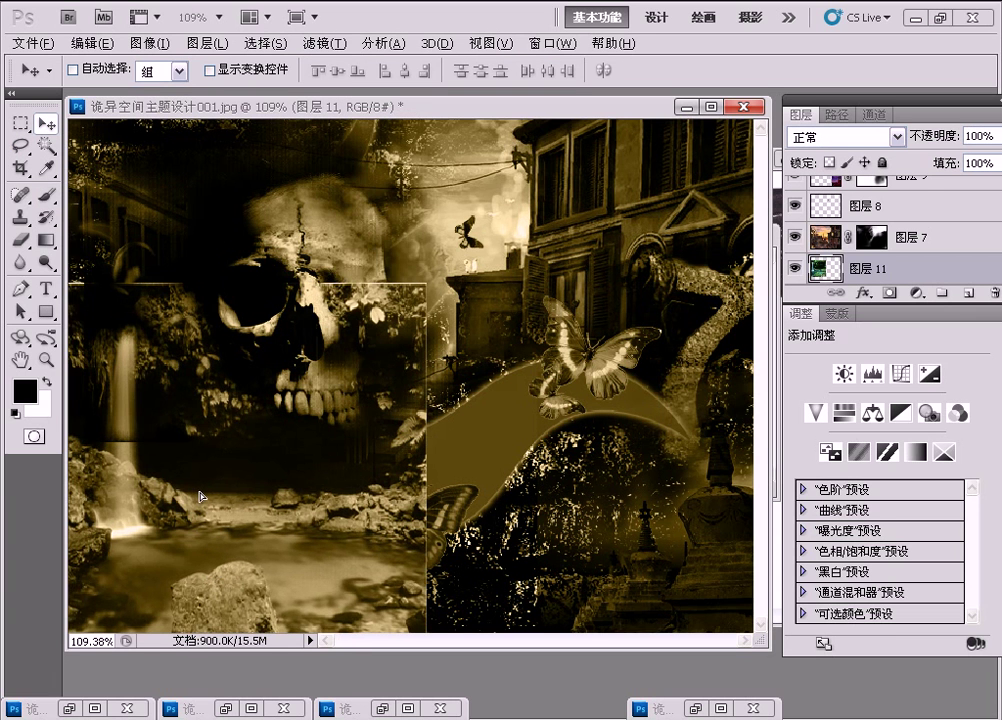
scroll(916, 213, "up", 2)
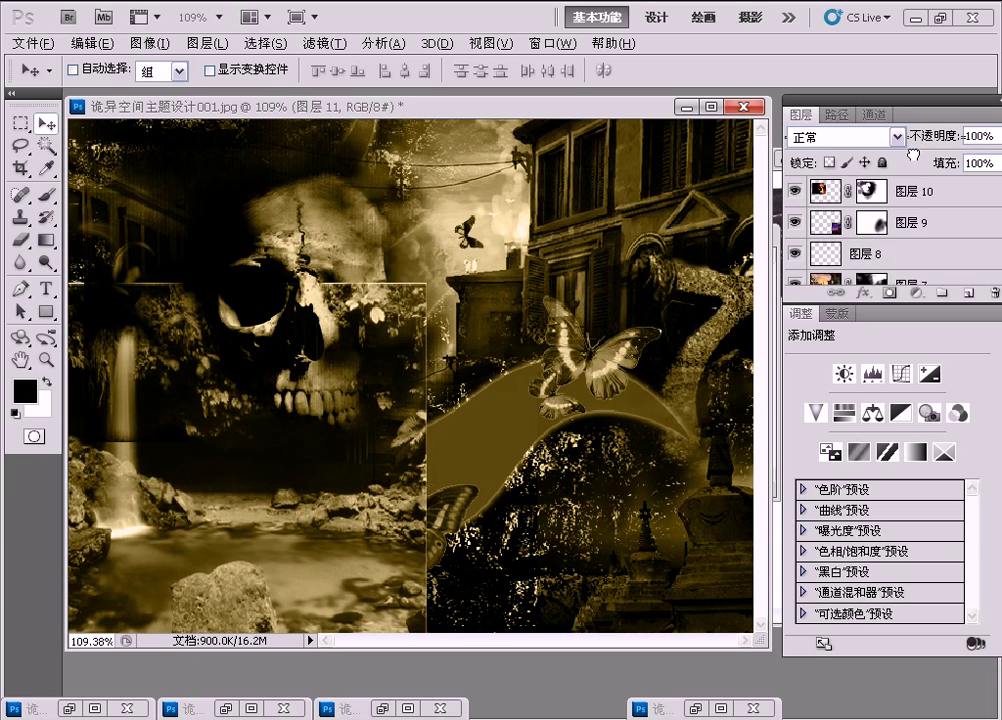
scroll(916, 213, "up", 1)
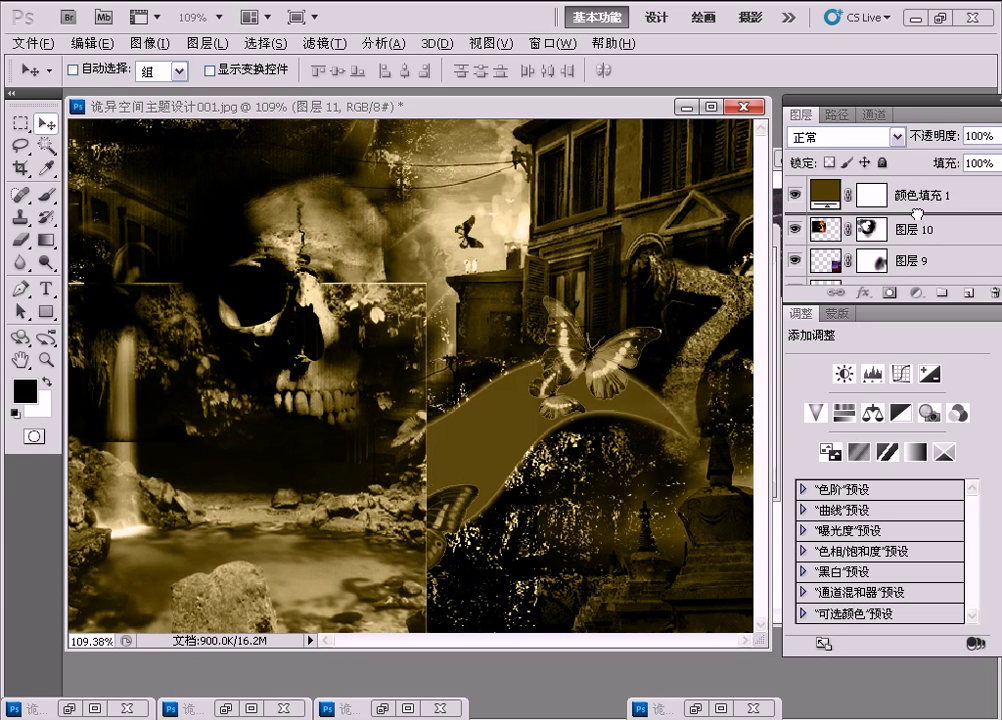
left_click_drag(916, 213, 916, 220)
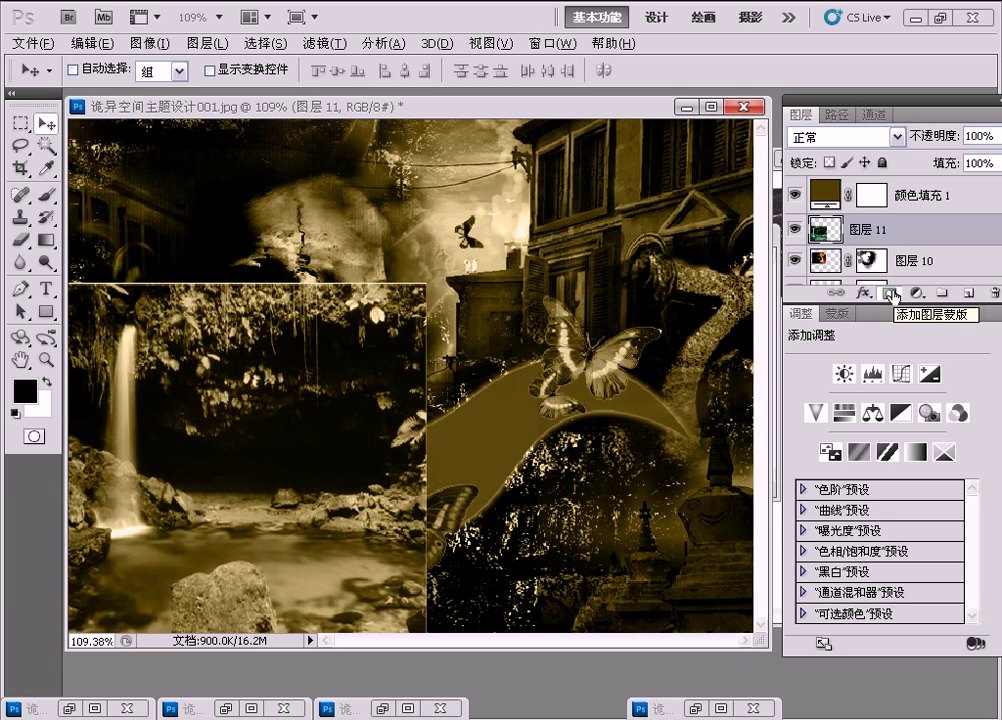
- Mask the waterfall layer, hiding it over the skull's brow, hand, butterfly and lower centre
left_click(891, 293)
left_click(46, 198)
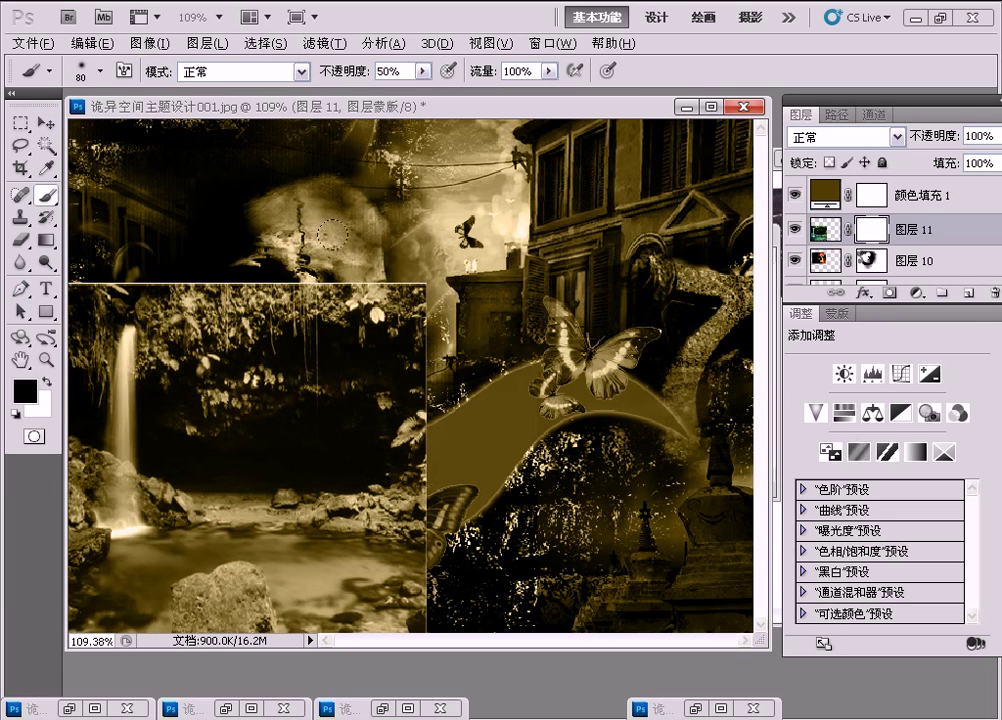
left_click_drag(225, 230, 300, 255)
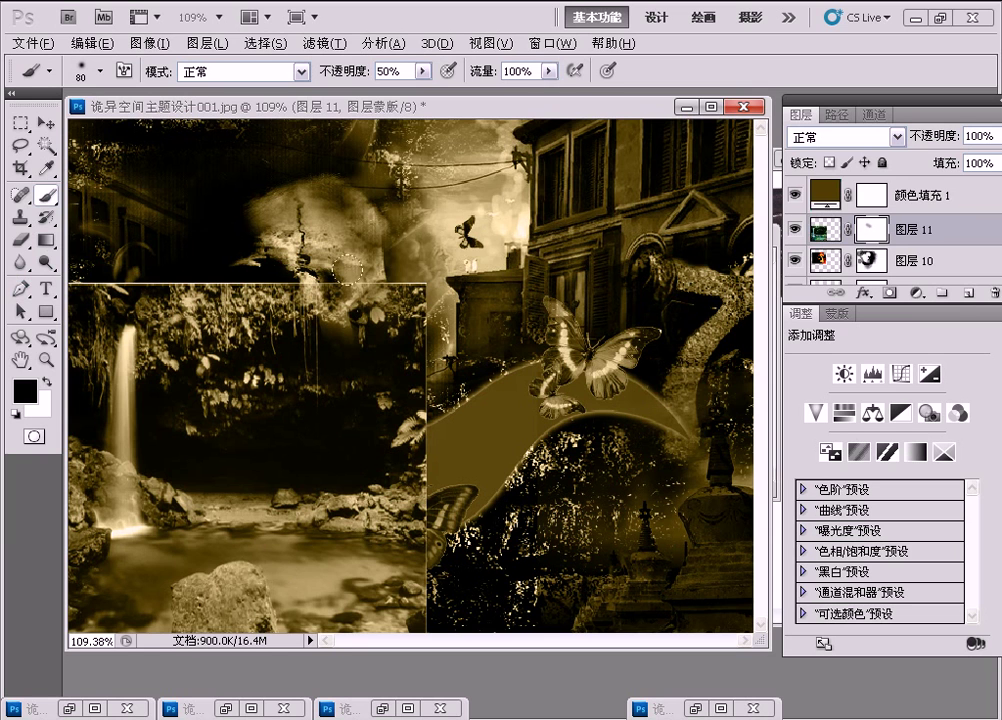
mouse_move(289, 436)
left_mouse_down()
mouse_move(383, 262)
mouse_move(276, 479)
mouse_move(335, 448)
left_mouse_up()
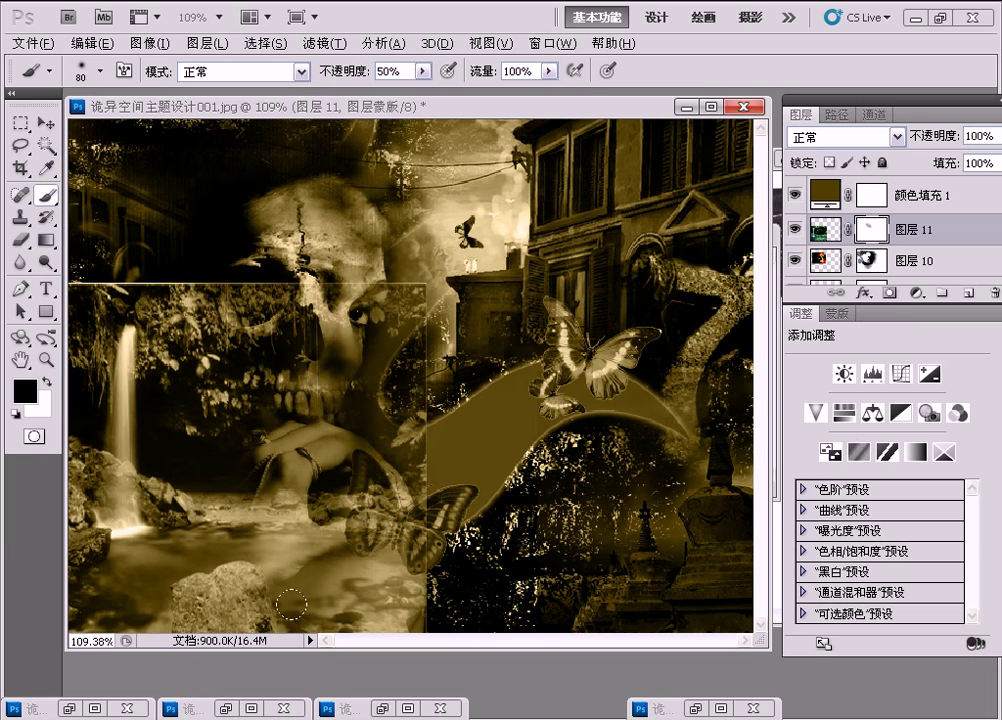
left_click_drag(432, 545, 404, 594)
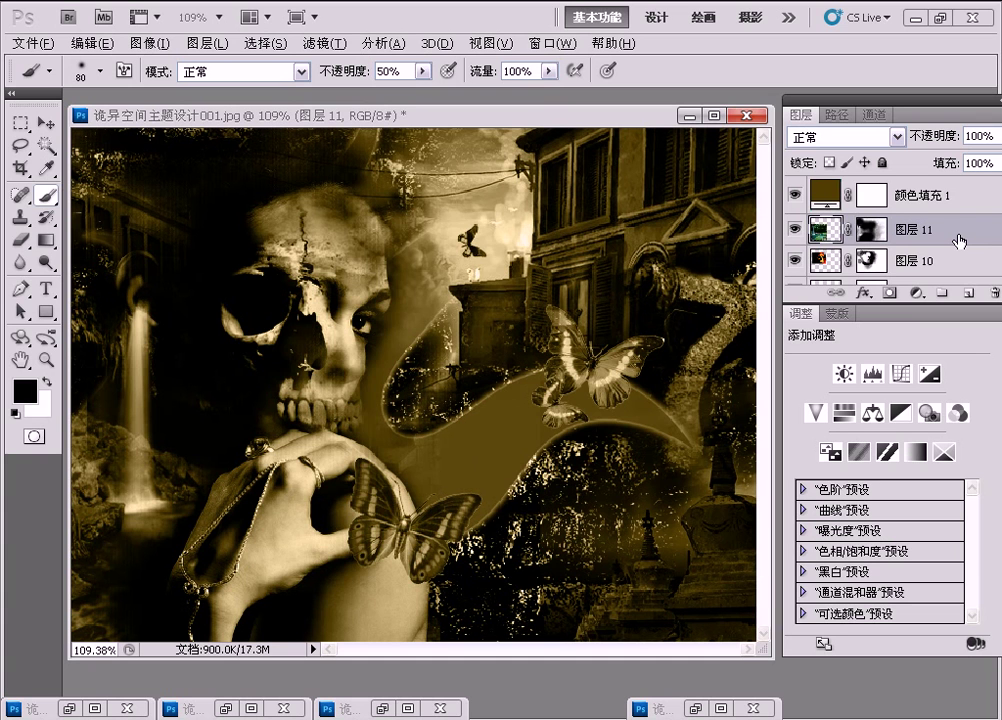
left_click(46, 122)
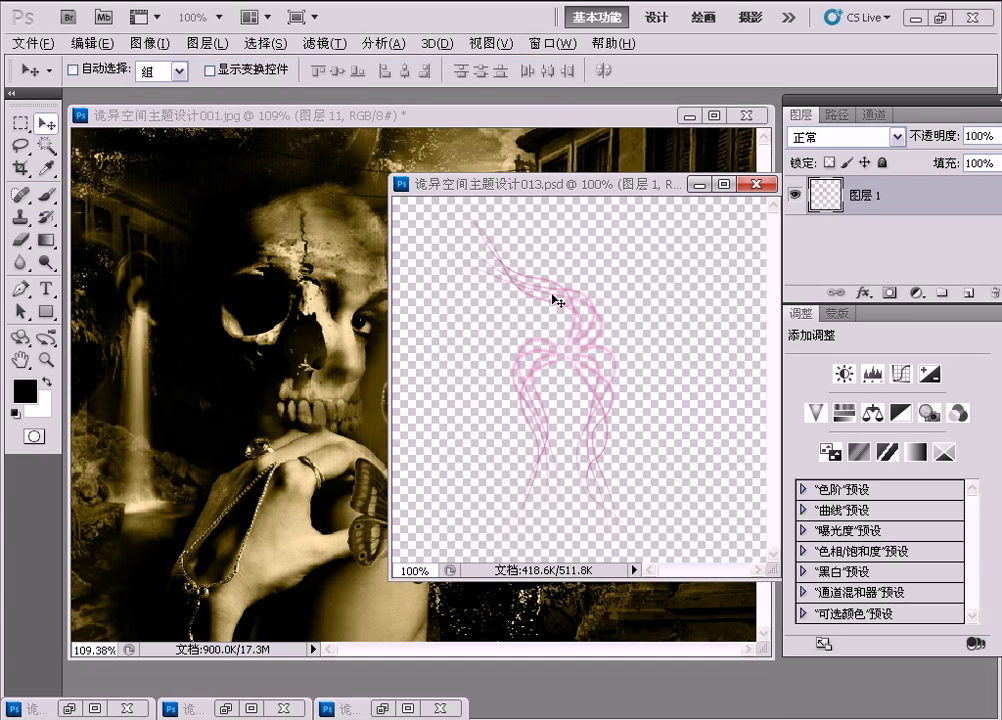
- Bring the pink swirl lines into the composite and open its Layer Style effects
left_click_drag(545, 288, 245, 325)
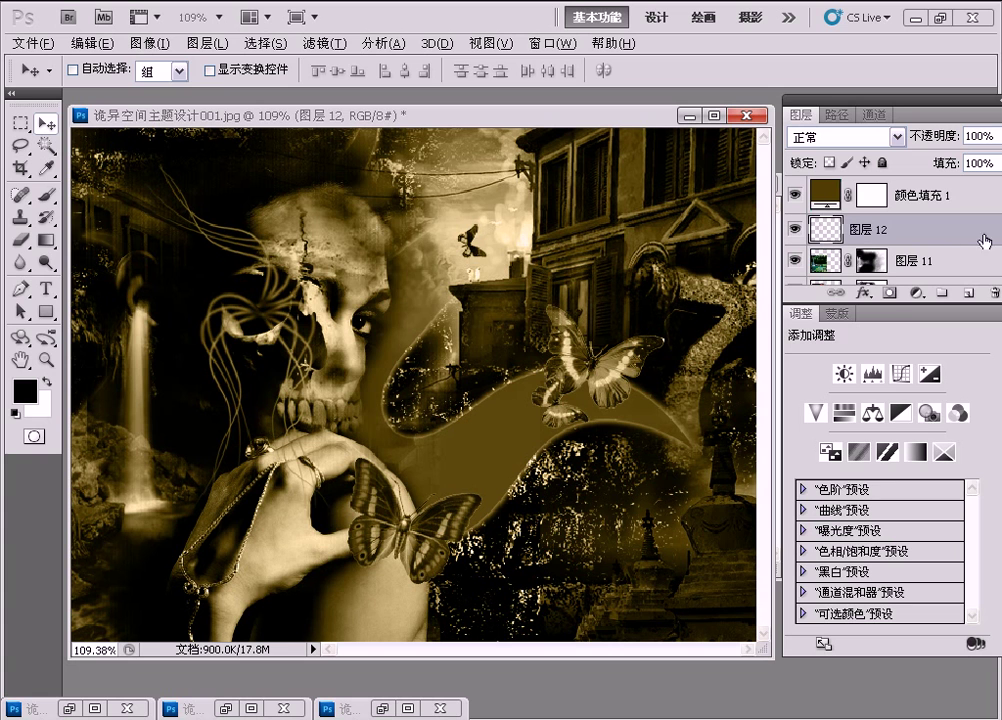
left_click(862, 293)
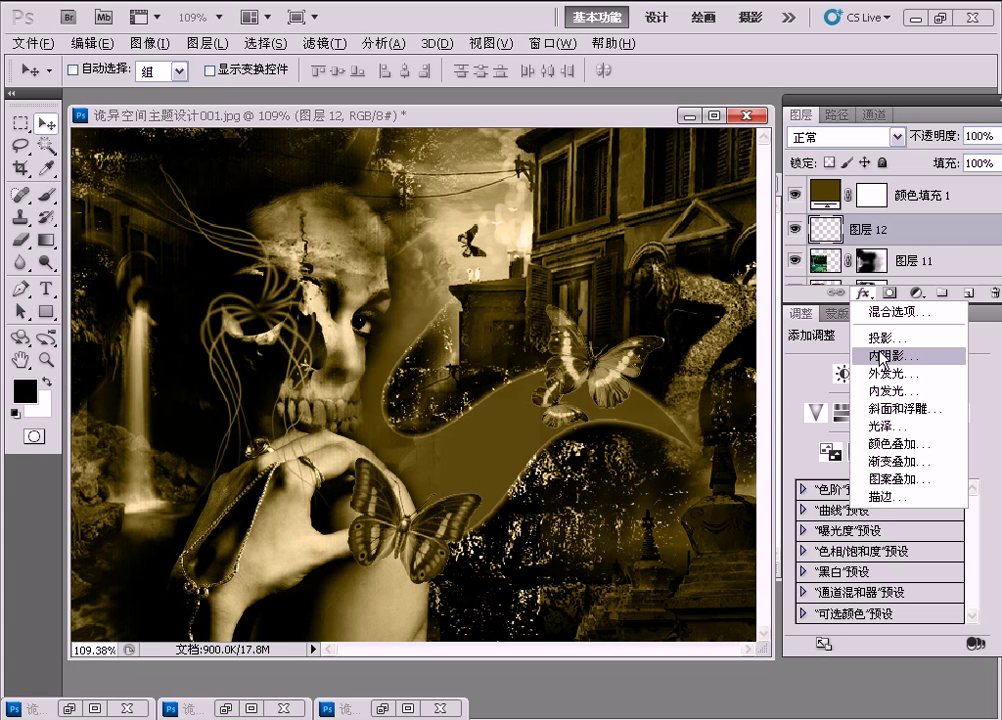
left_click(880, 356)
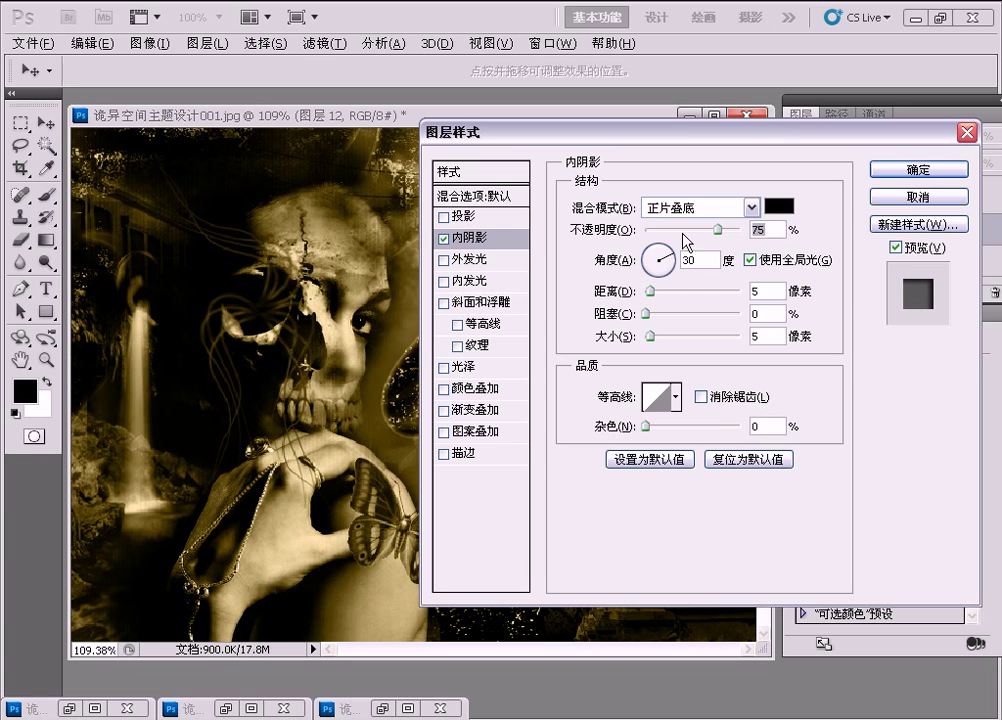
- Enable Inner Glow with orange colour ffa200 and a size of 96 px
left_click(445, 281)
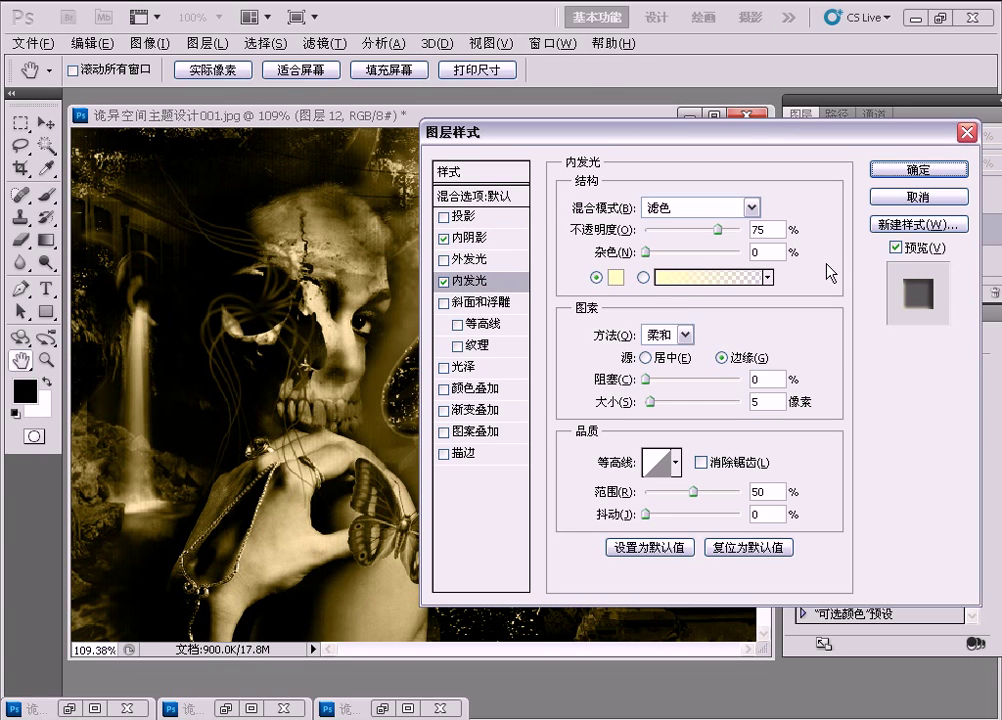
left_click(614, 277)
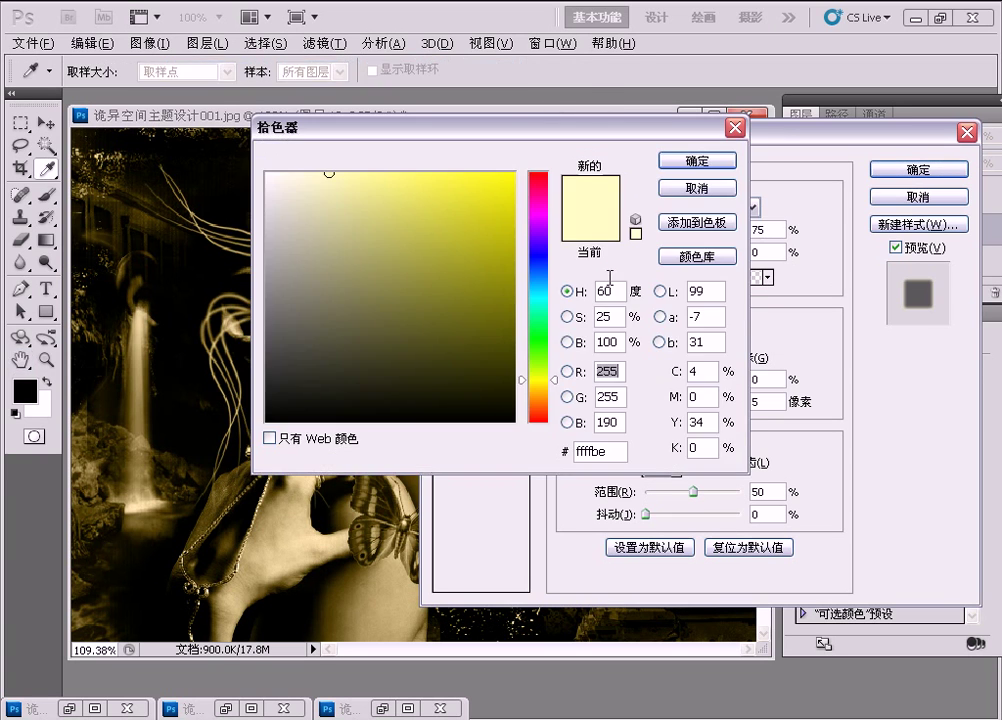
double_click(612, 397)
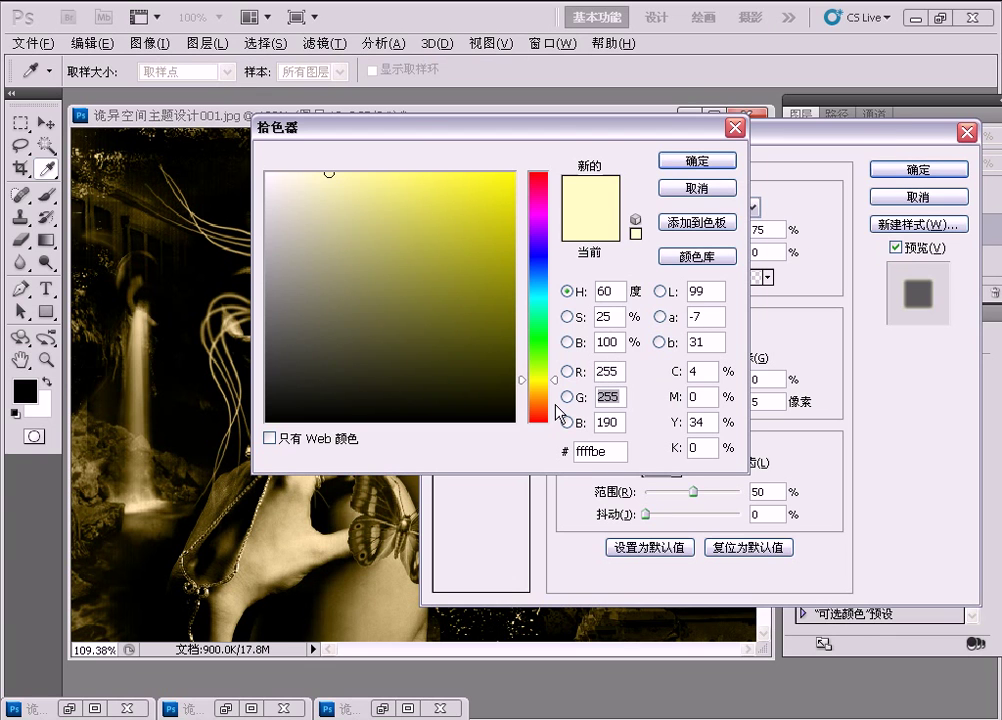
type("162")
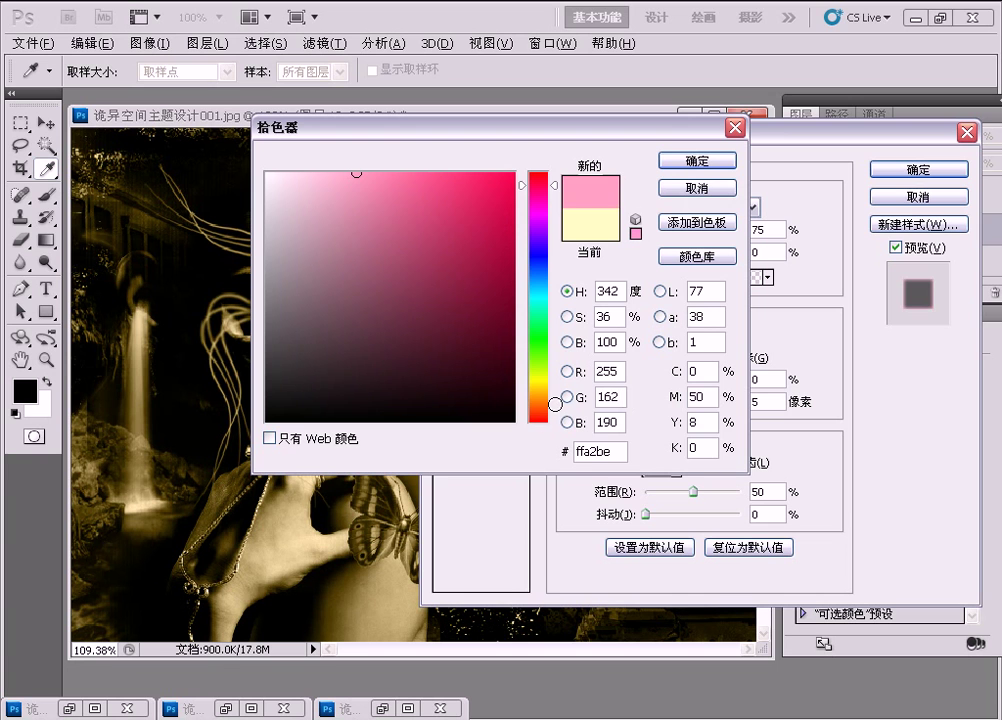
double_click(610, 422)
type("0")
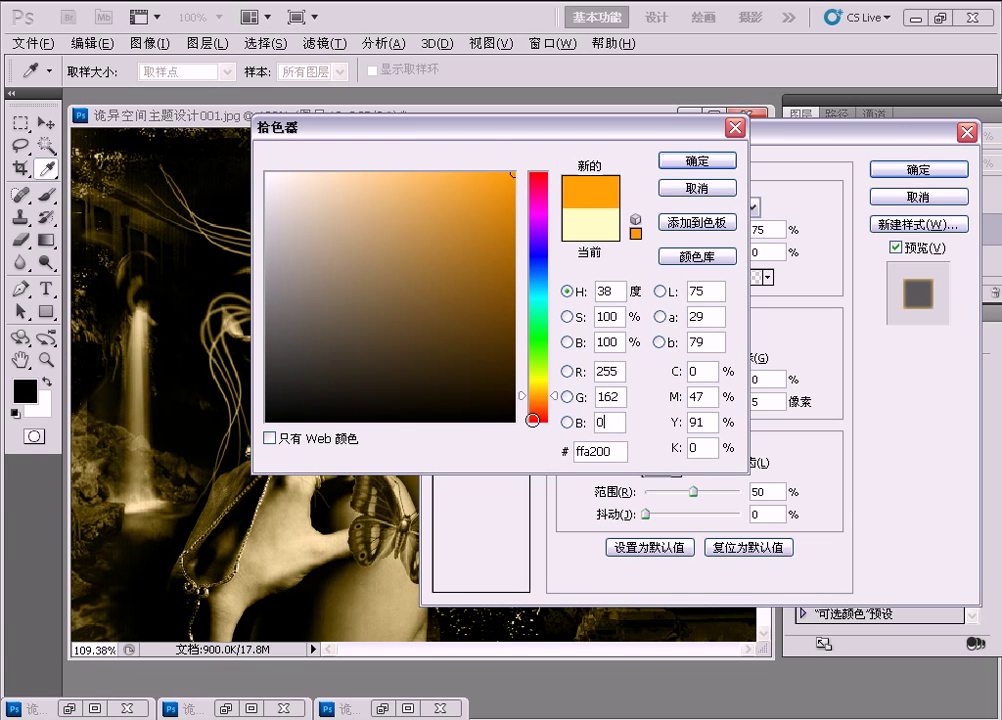
left_click(689, 171)
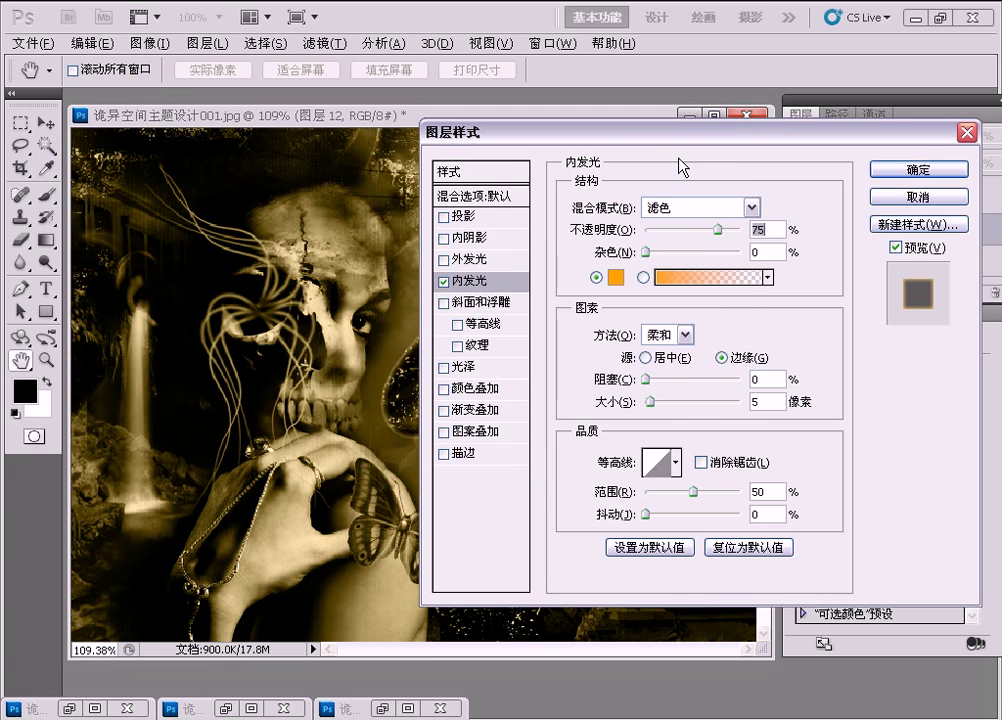
key("Tab")
key("Tab")
key("Tab")
key("Tab")
type("96")
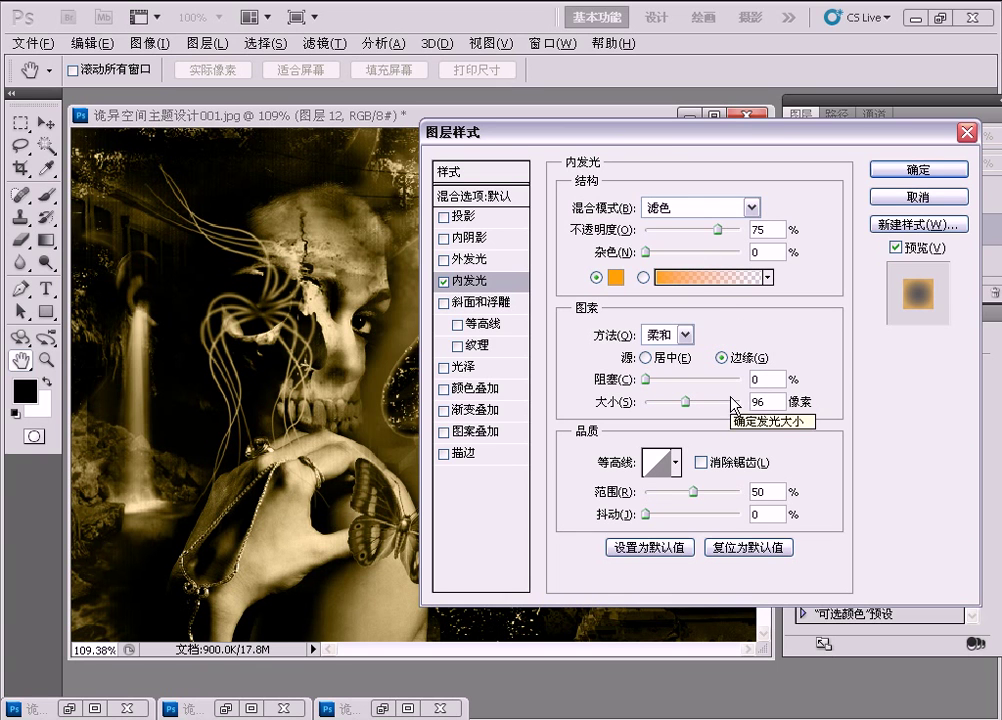
- Apply the inner glow, mask Layer 12 and paint out a small spot near the skull's eye
left_click(905, 170)
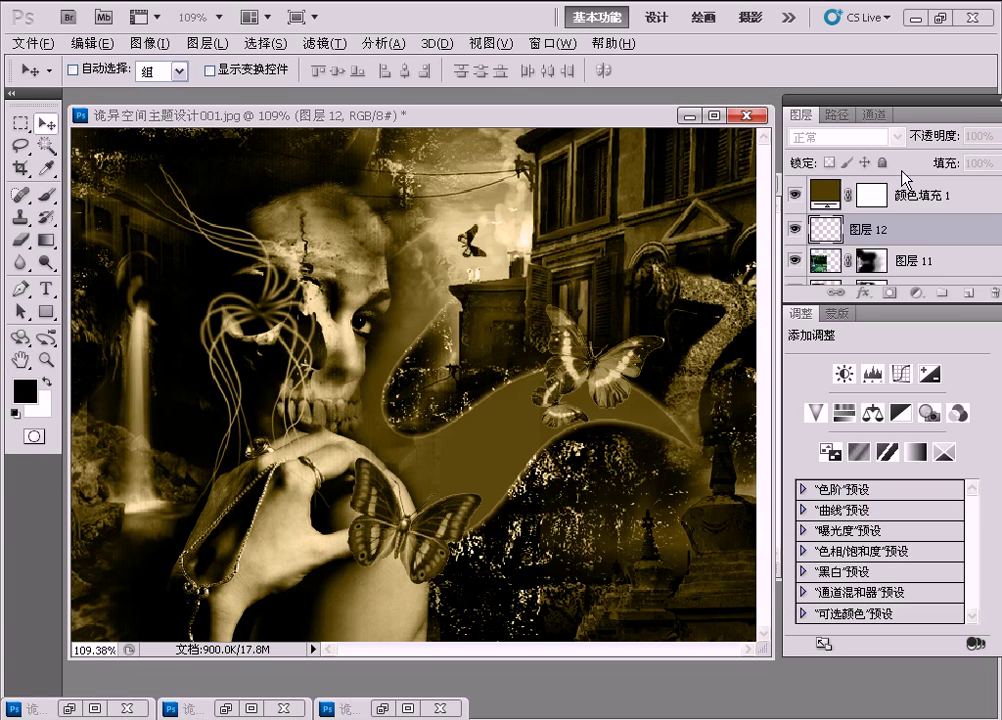
left_click(890, 293)
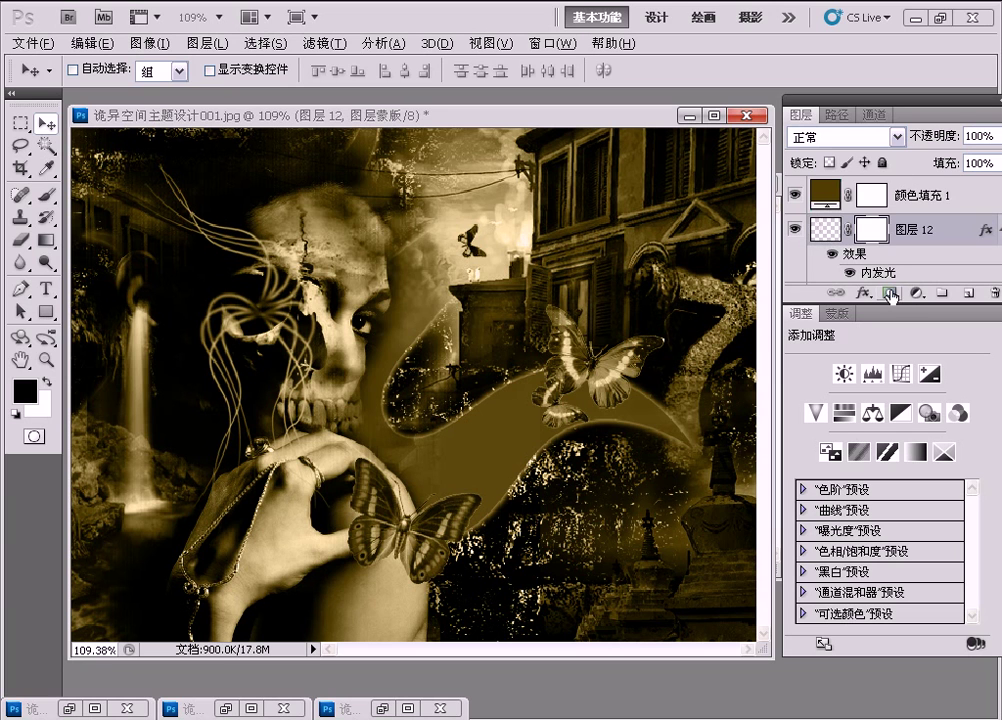
left_click(45, 193)
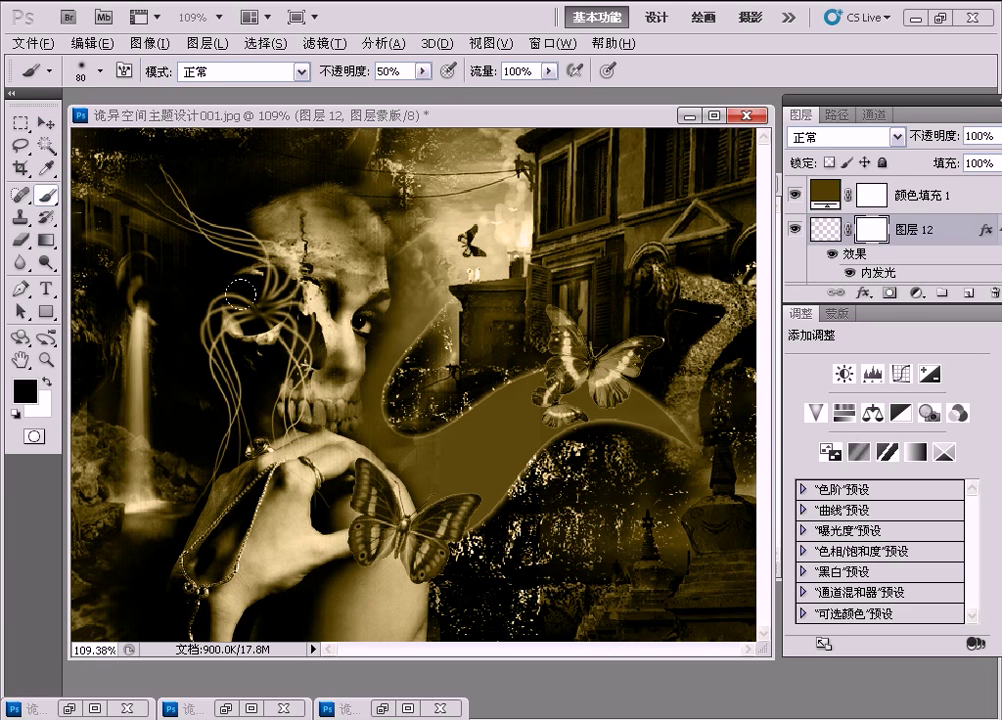
key("bracketleft")
key("bracketleft")
key("bracketleft")
key("bracketleft")
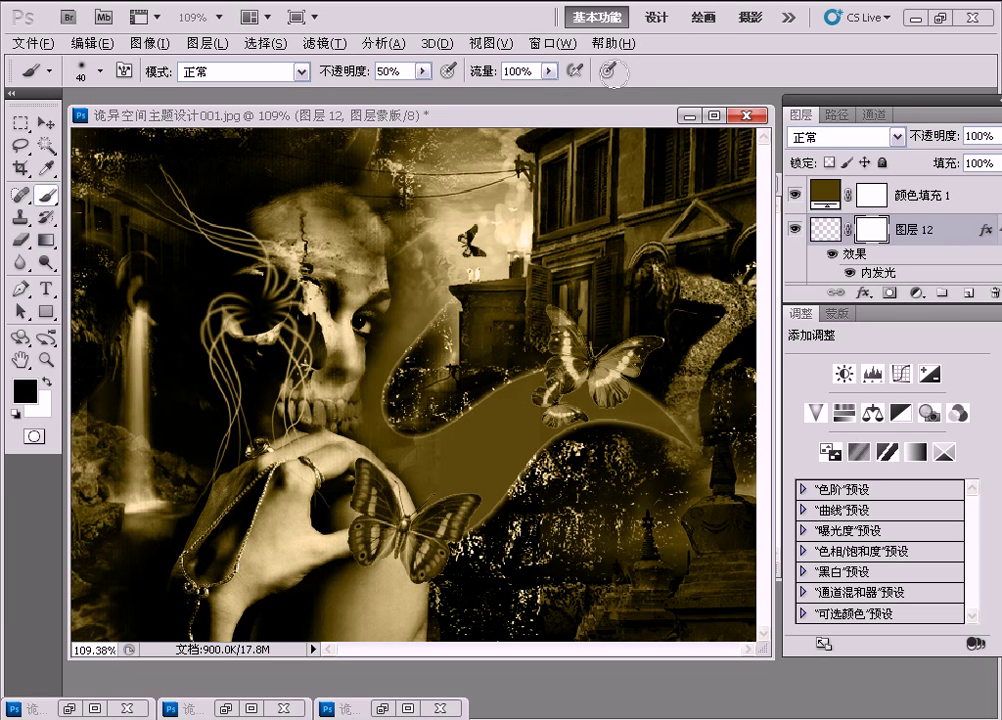
left_click(726, 162)
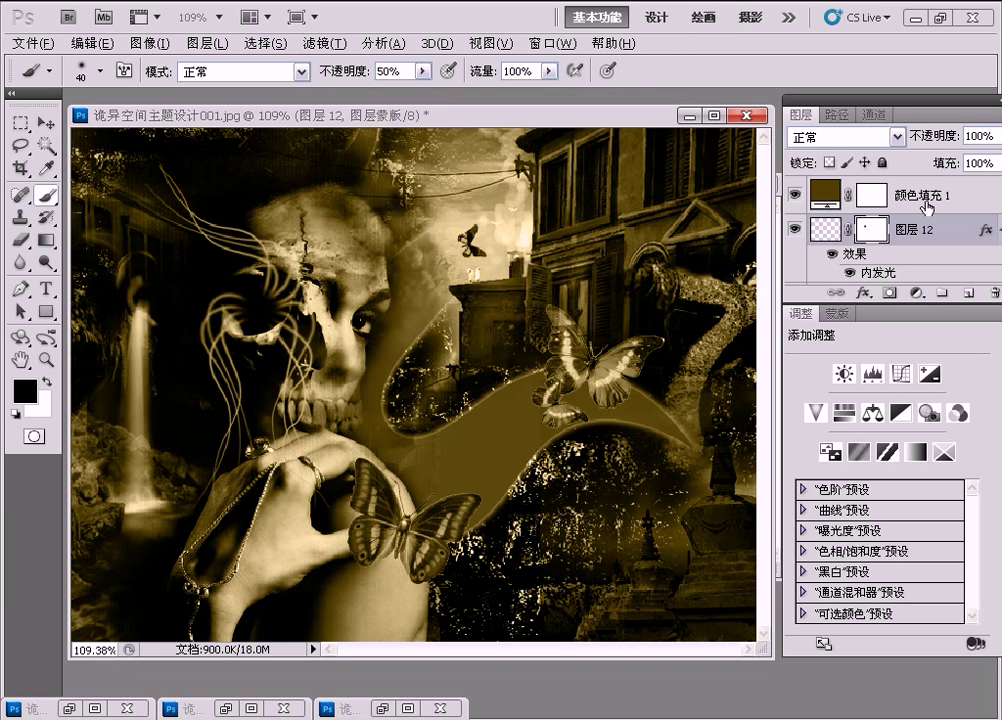
- On the Color Fill 1 mask, paint black at 80% over the hand, butterfly, statue and road
left_click(880, 198)
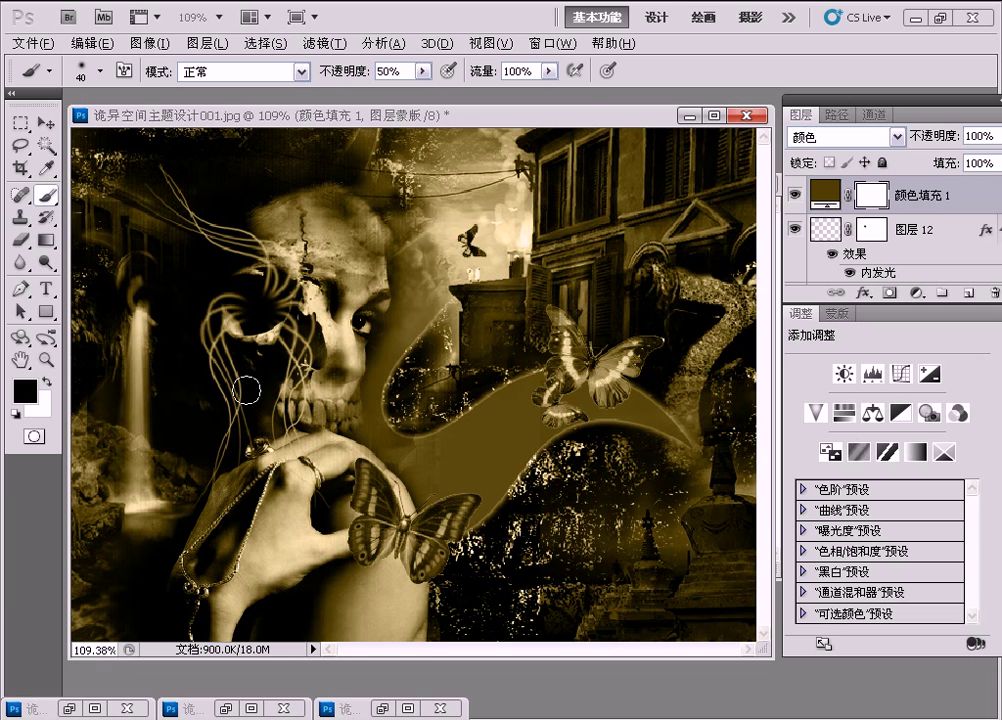
key("bracketright")
key("bracketright")
key("bracketright")
key("bracketright")
key("bracketright")
key("bracketright")
left_click_drag(376, 75, 425, 114)
key("[")
key("[")
key("[")
left_click_drag(362, 313, 445, 281)
mouse_move(548, 338)
left_mouse_down()
mouse_move(570, 372)
mouse_move(600, 388)
left_mouse_up()
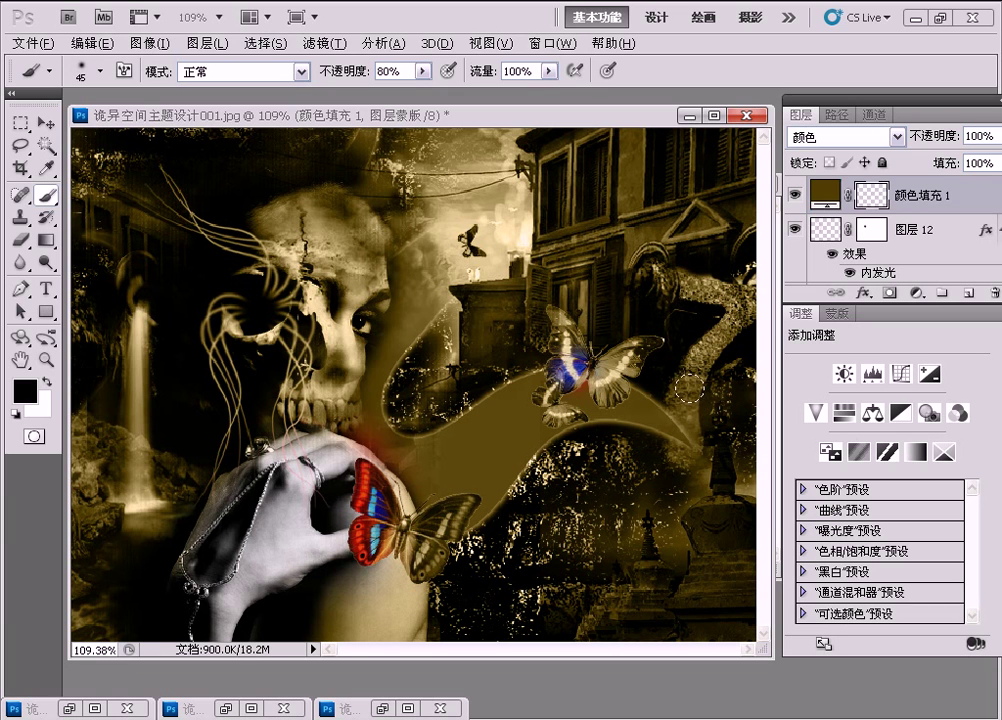
left_click_drag(685, 380, 692, 410)
left_click(946, 200)
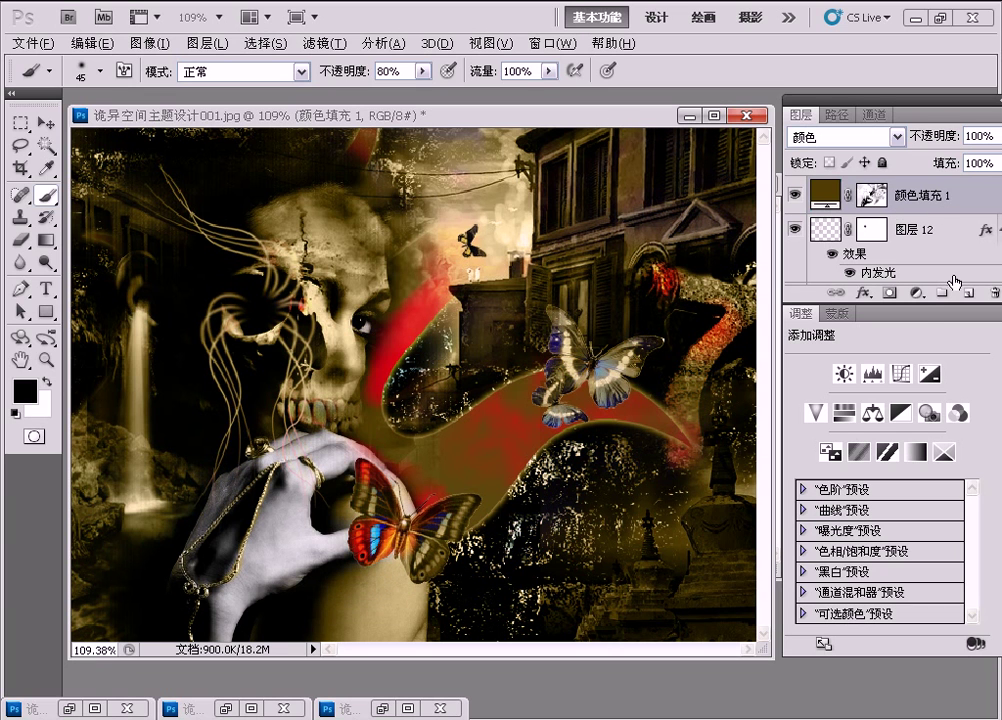
- Add a Hue/Saturation adjustment layer with hue -9 and saturation -31
left_click(914, 295)
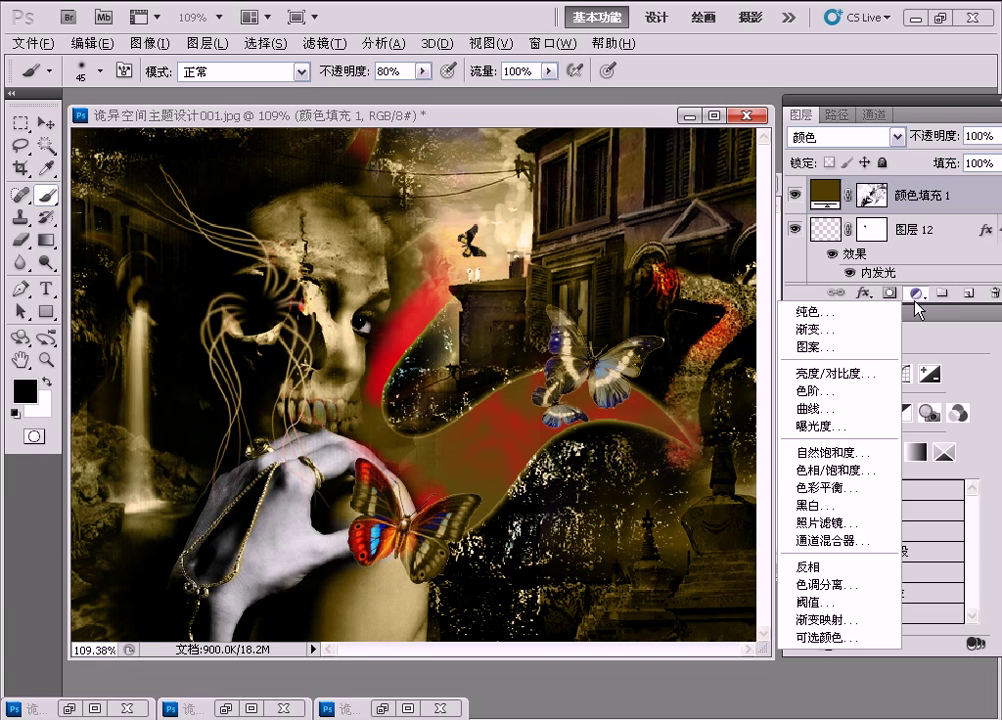
left_click(847, 471)
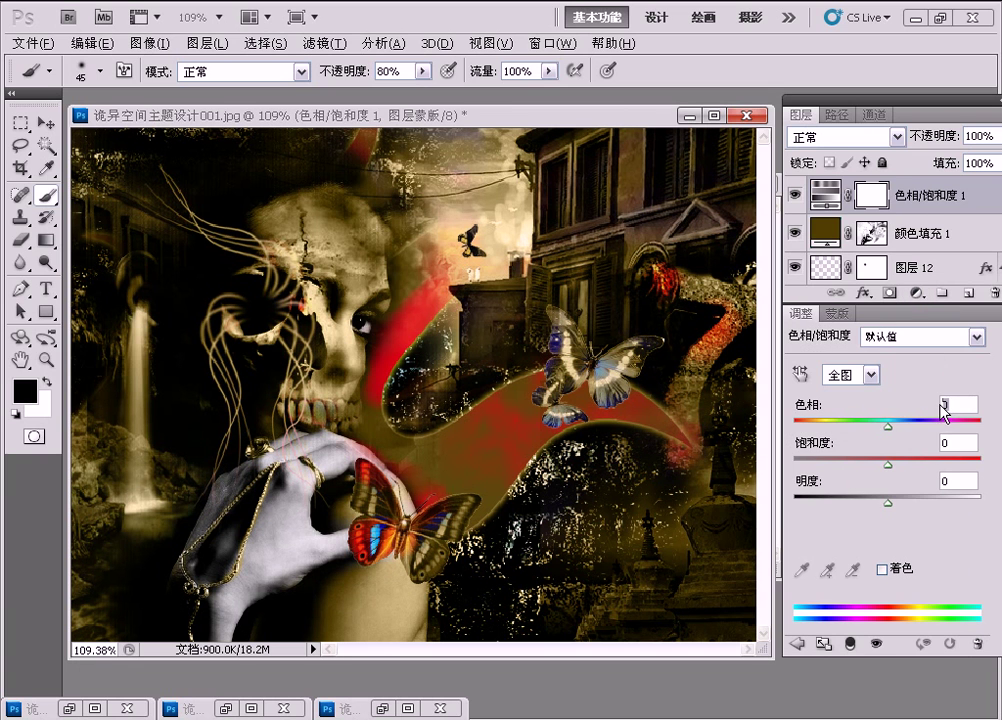
type("-9")
left_click(940, 441)
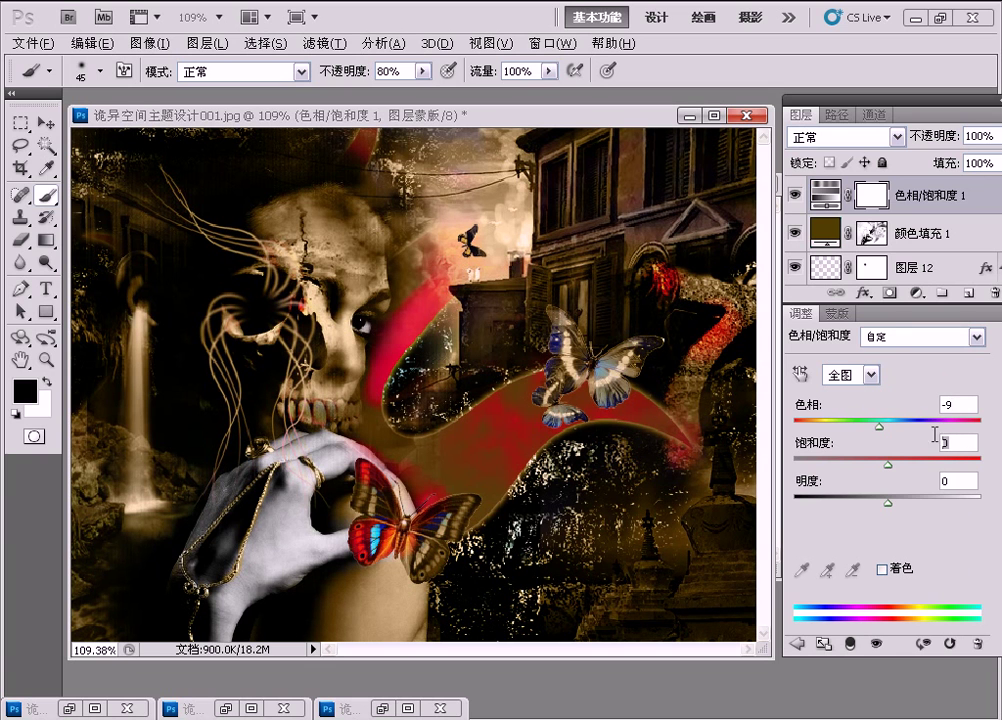
type("-31")
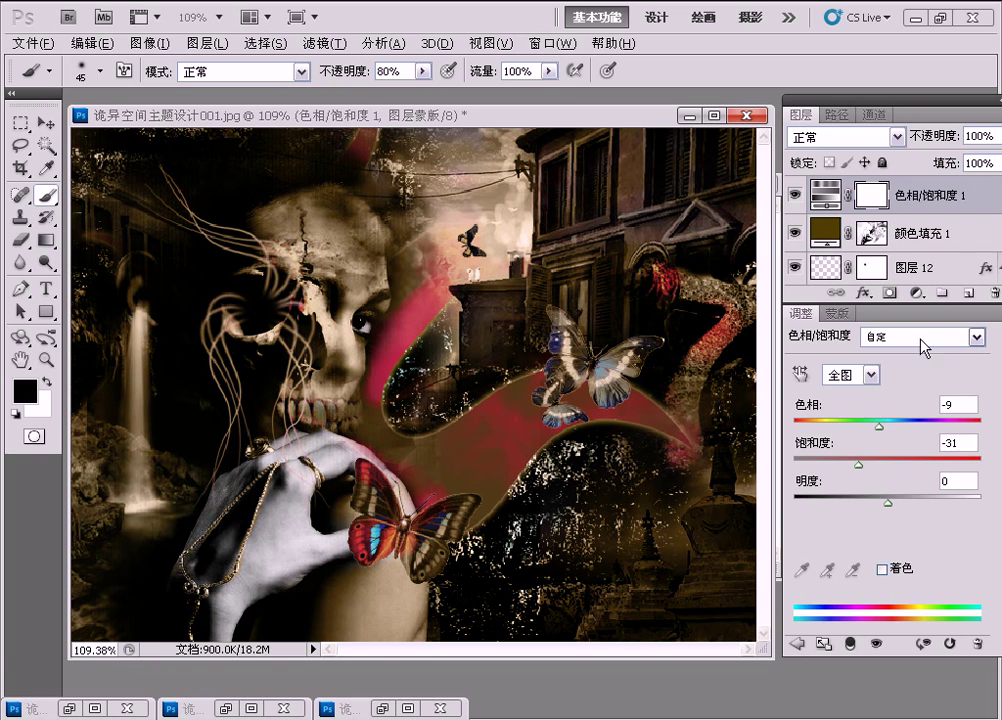
- Add Color Balance (midtones -1/+4/+95, highlights blue -31), then paste in a sparkle layer
left_click(915, 293)
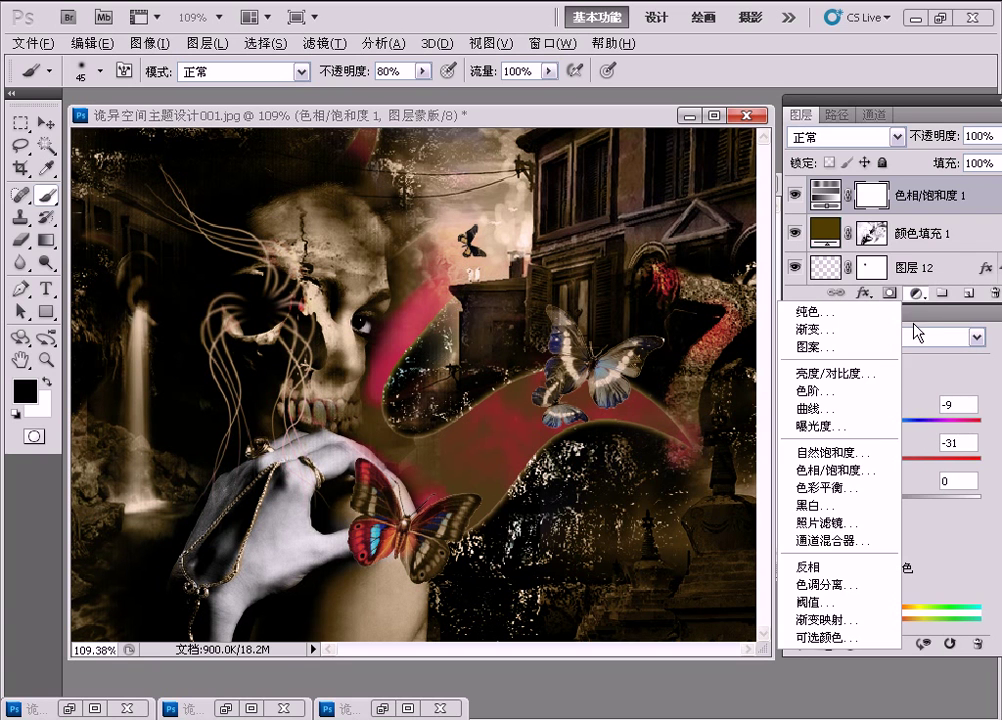
left_click(880, 489)
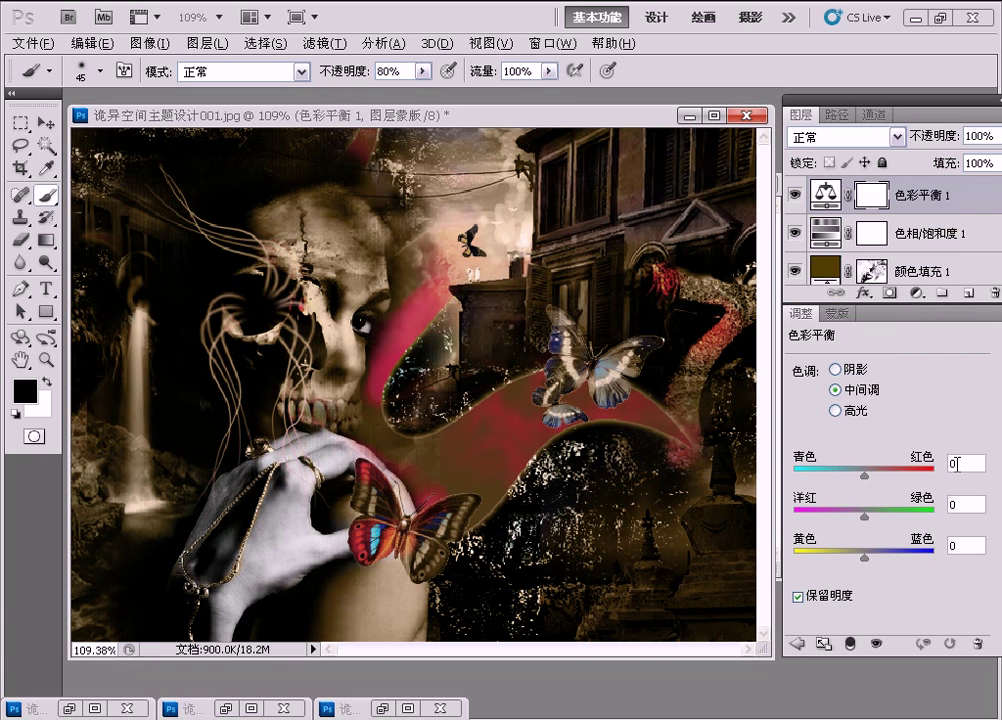
type("1")
left_click(956, 504)
type("4")
type("95")
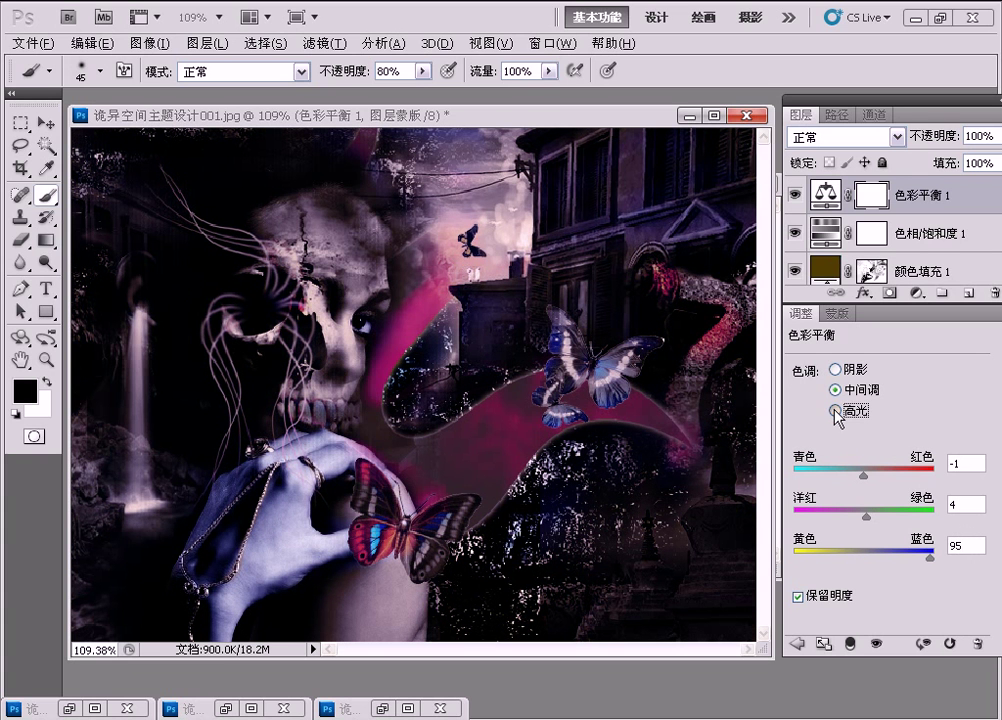
left_click(836, 411)
left_click(957, 545)
type("-")
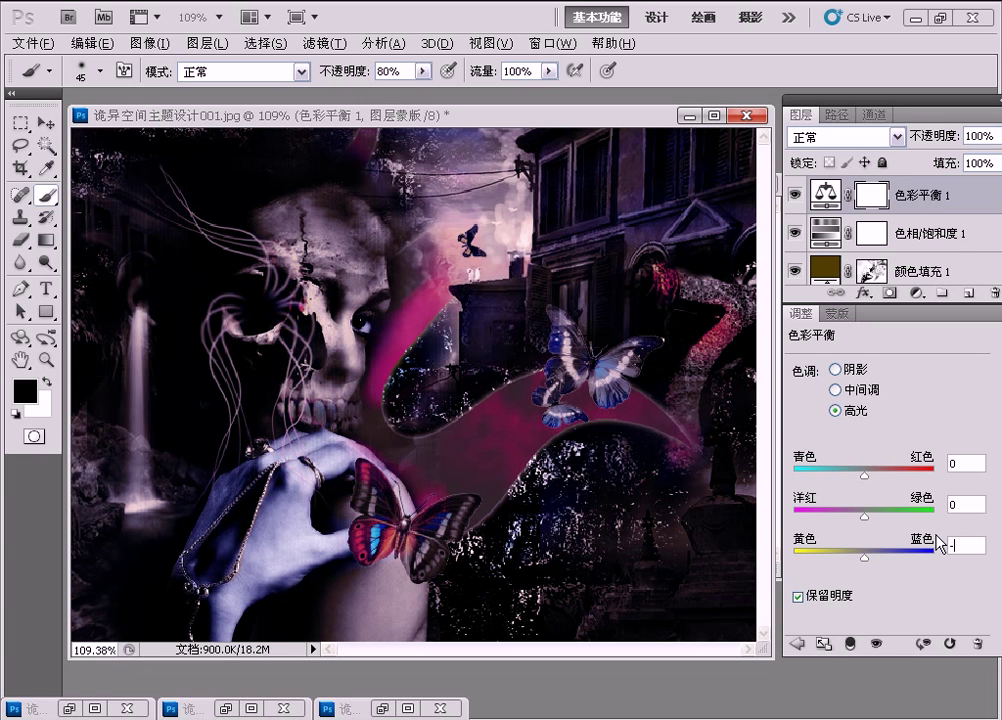
type("31")
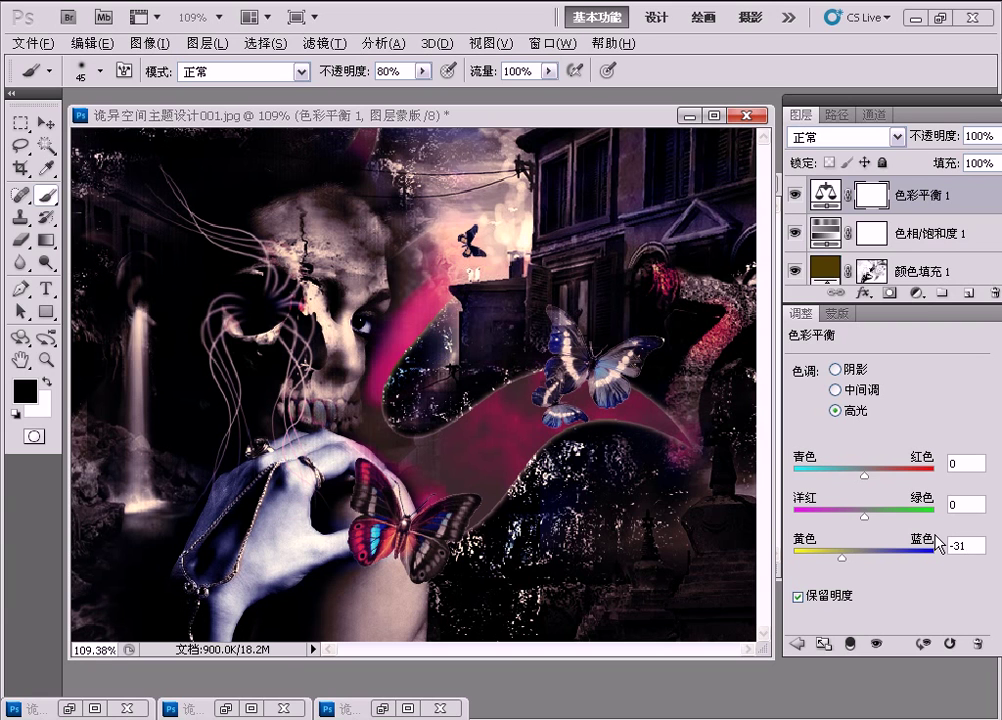
left_click(835, 390)
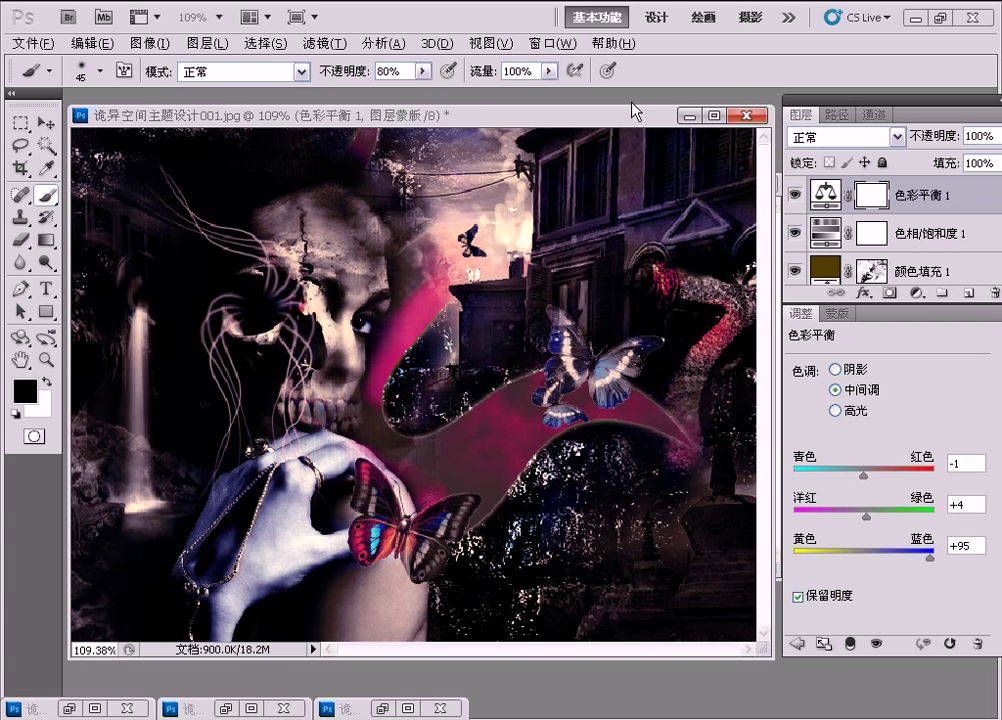
key("ctrl+v")
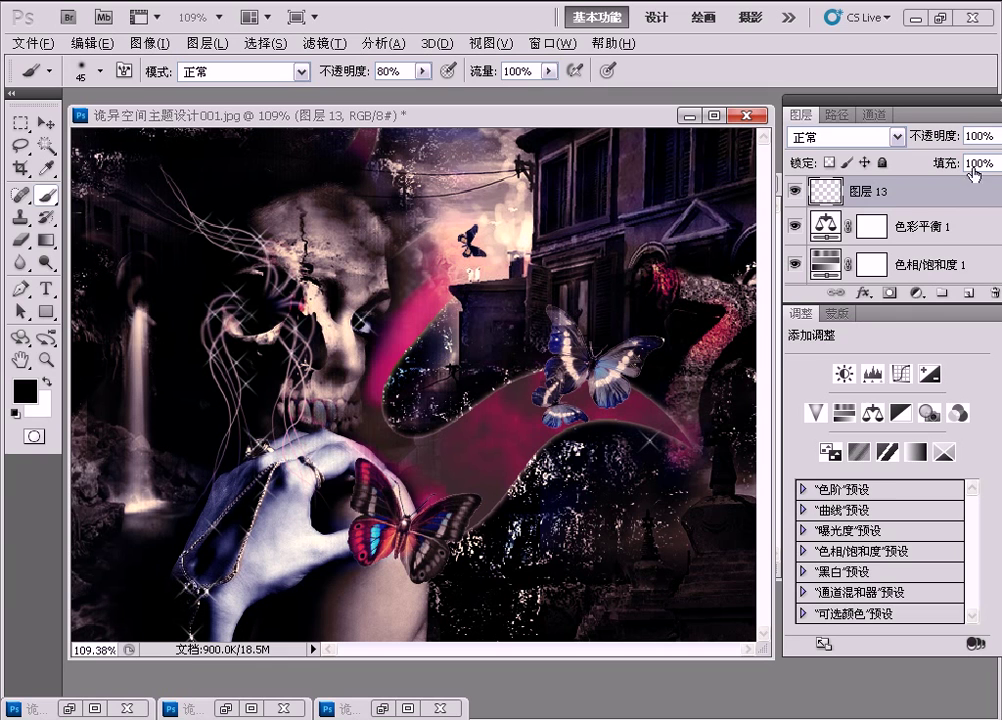
- Add a Levels adjustment layer on top with its highlight input level set to 215
left_click(915, 293)
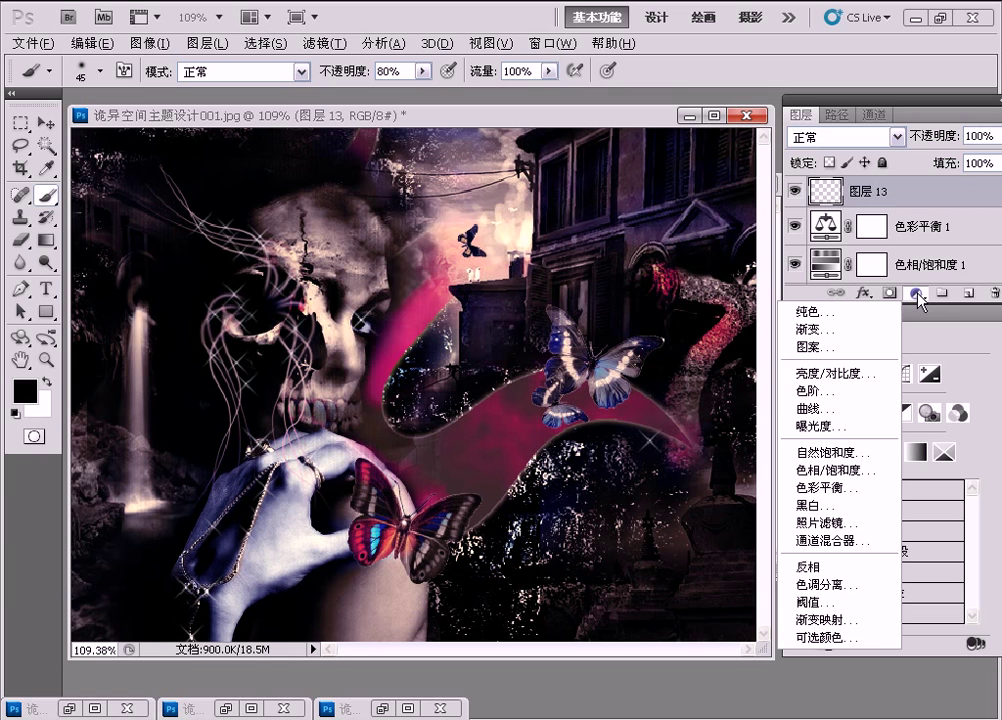
left_click(866, 392)
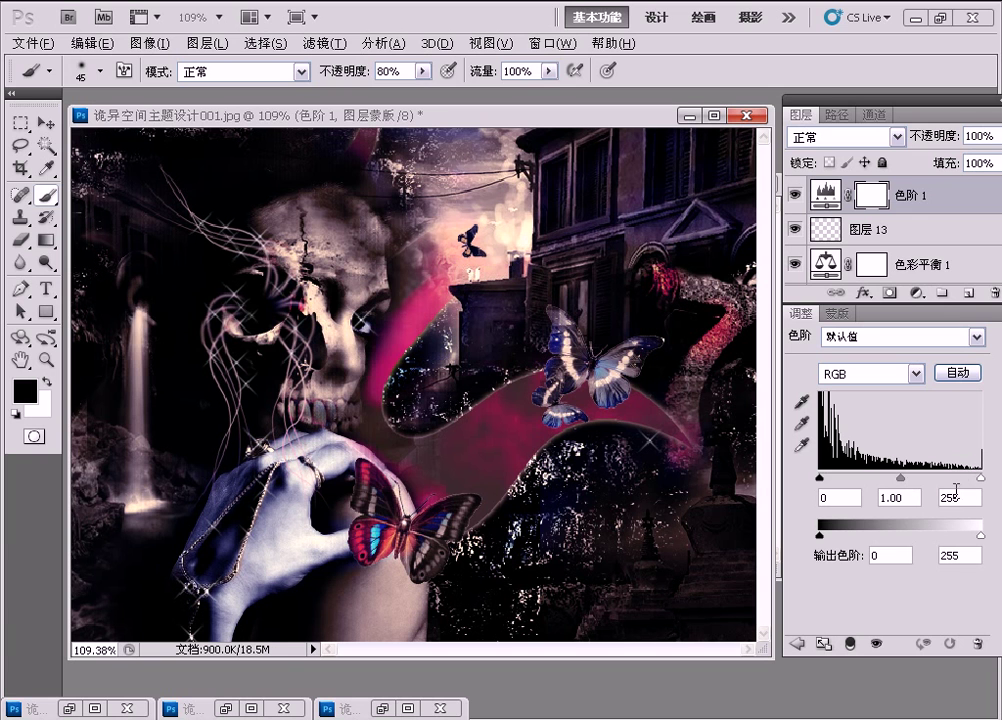
double_click(953, 497)
type("215")
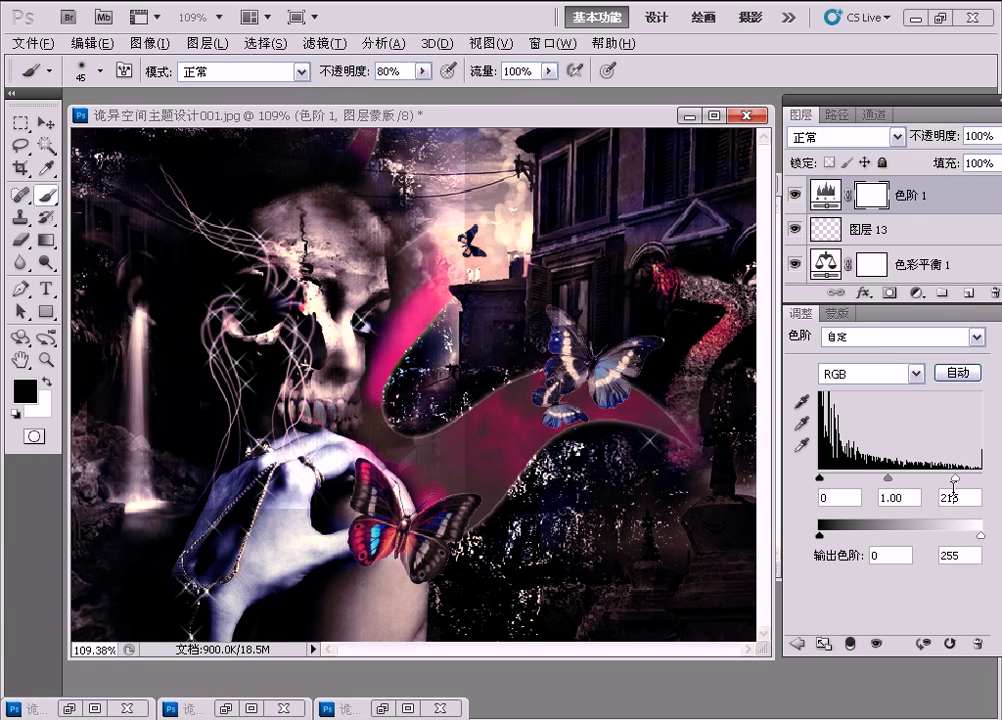